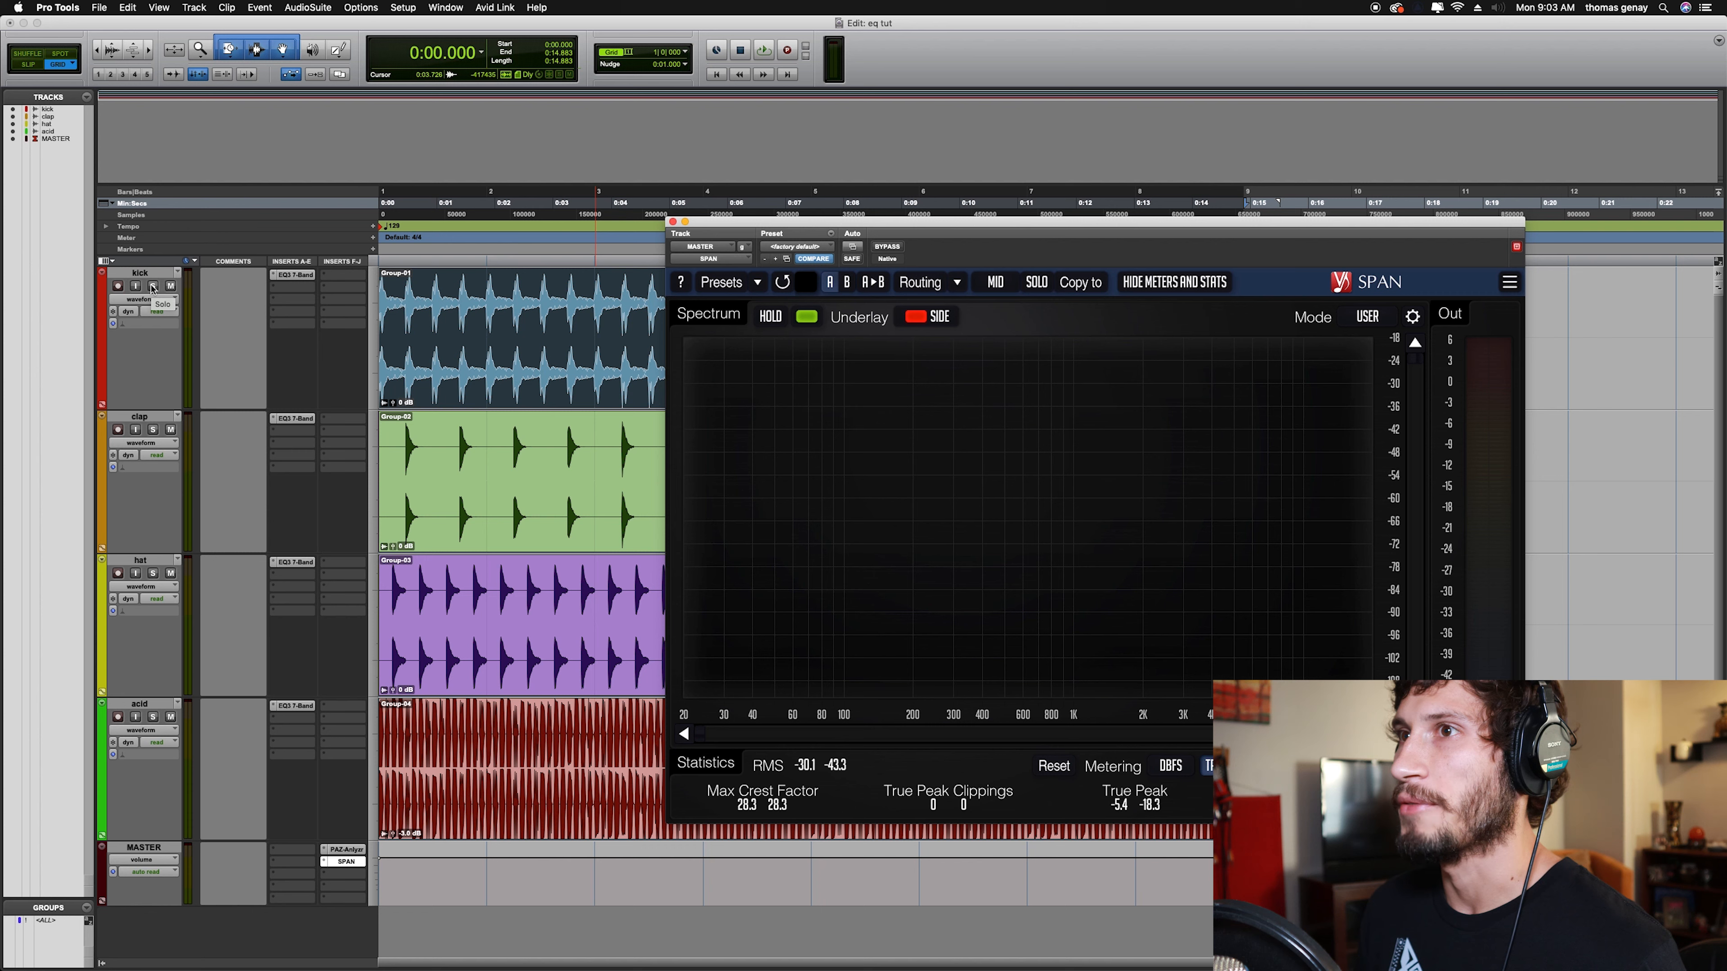
left_click(140, 417)
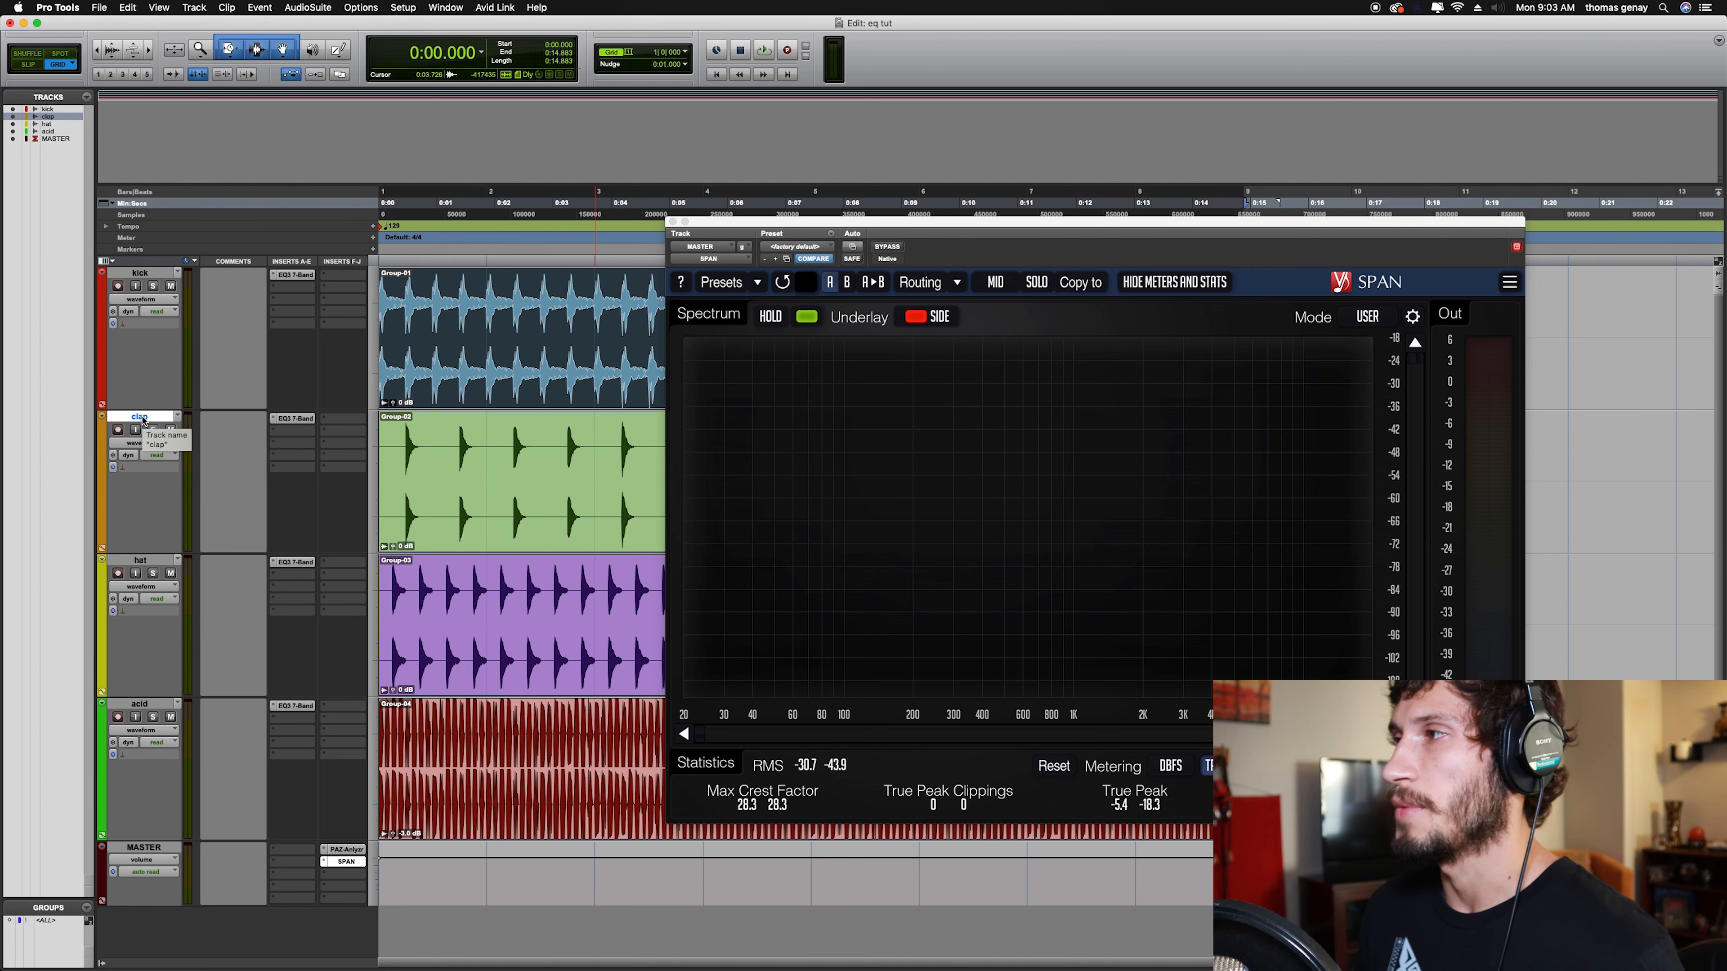
left_click(156, 564)
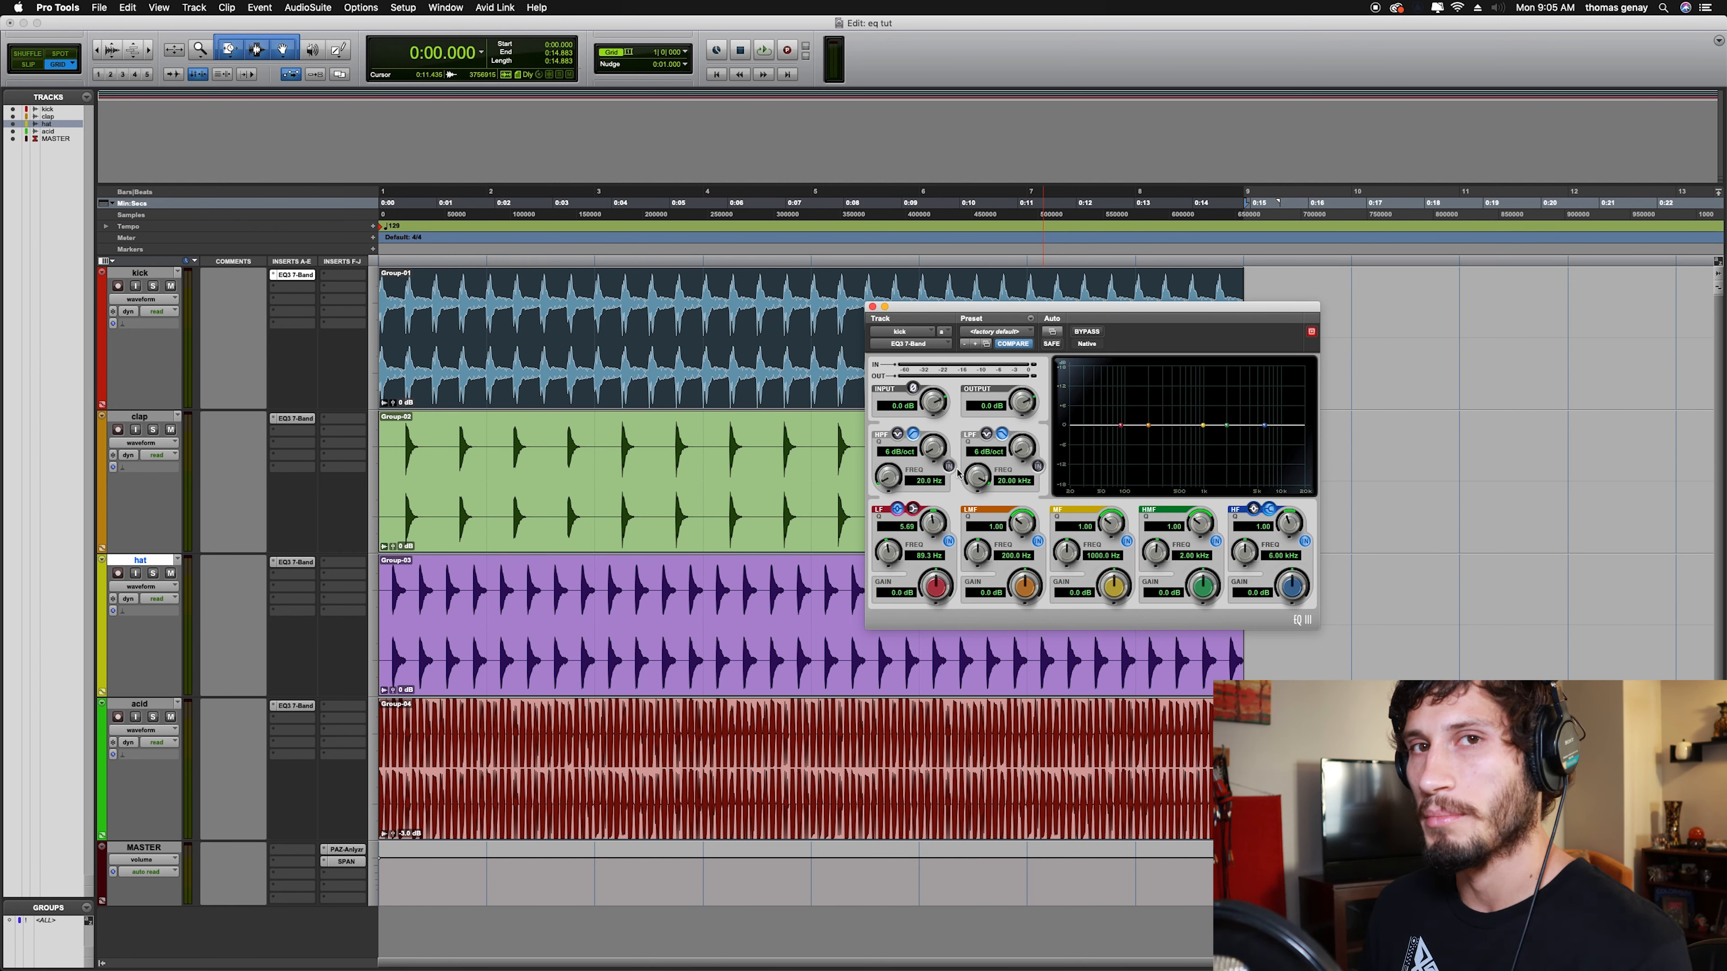
Enable the low-pass filter on the kick track's EQ and lower its cutoff frequency to about 11.5 kHz
left_click(1039, 467)
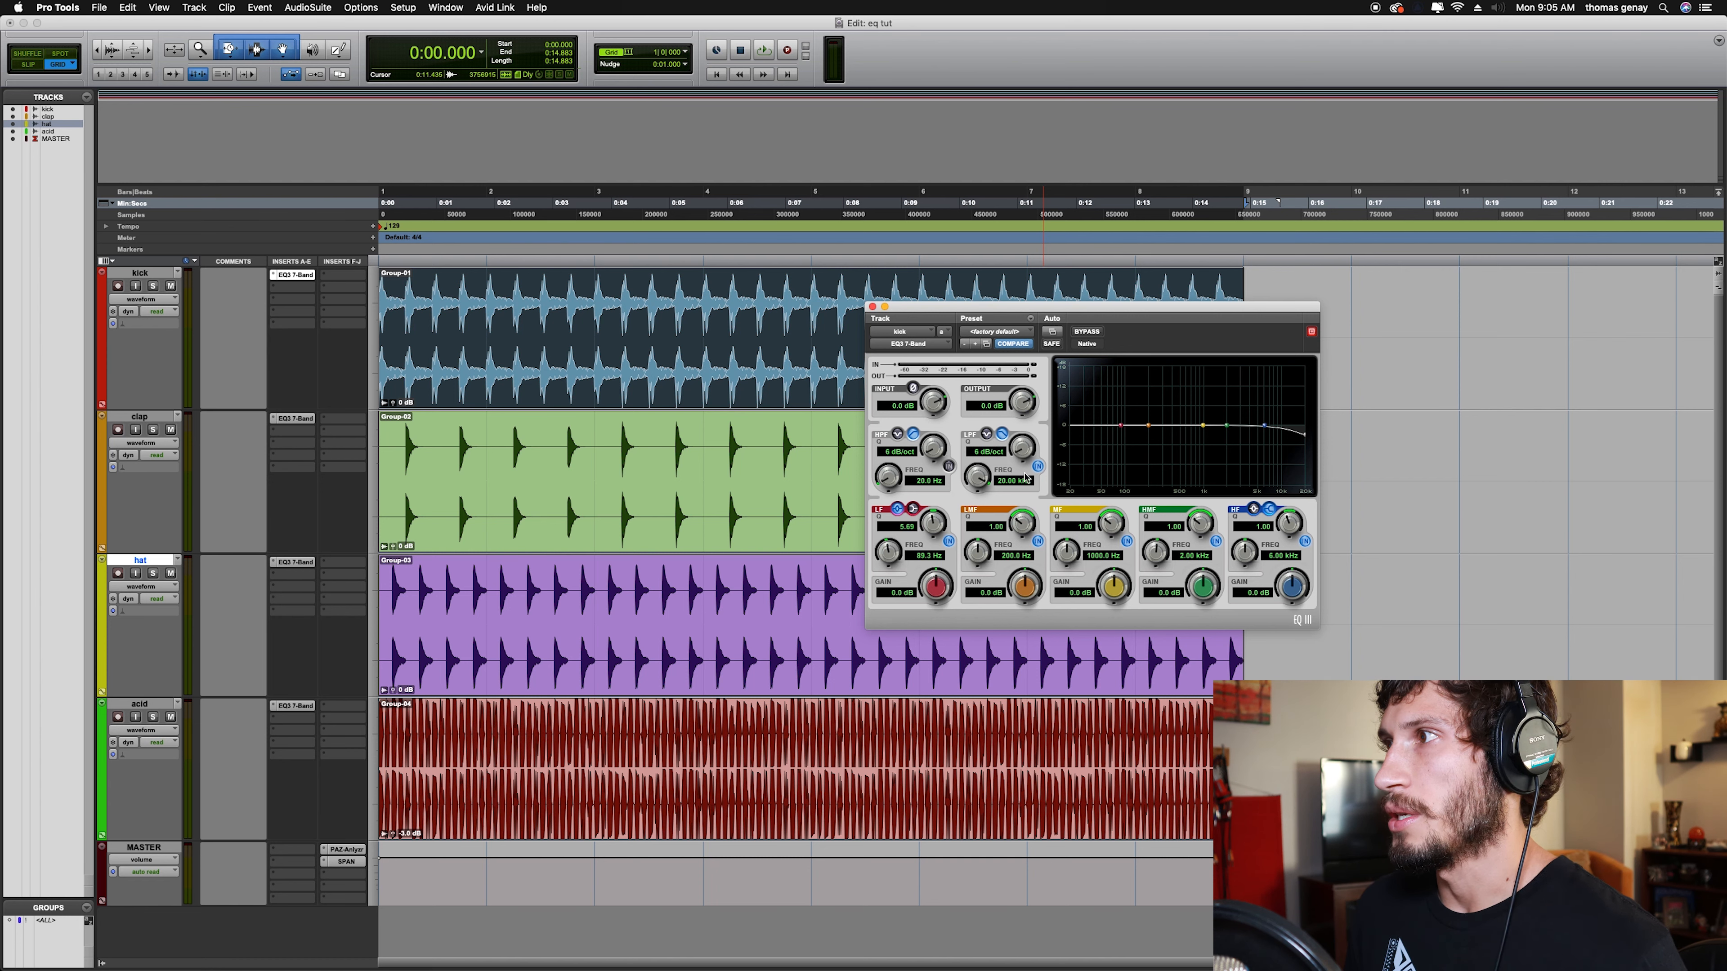
left_click_drag(981, 481, 1030, 499)
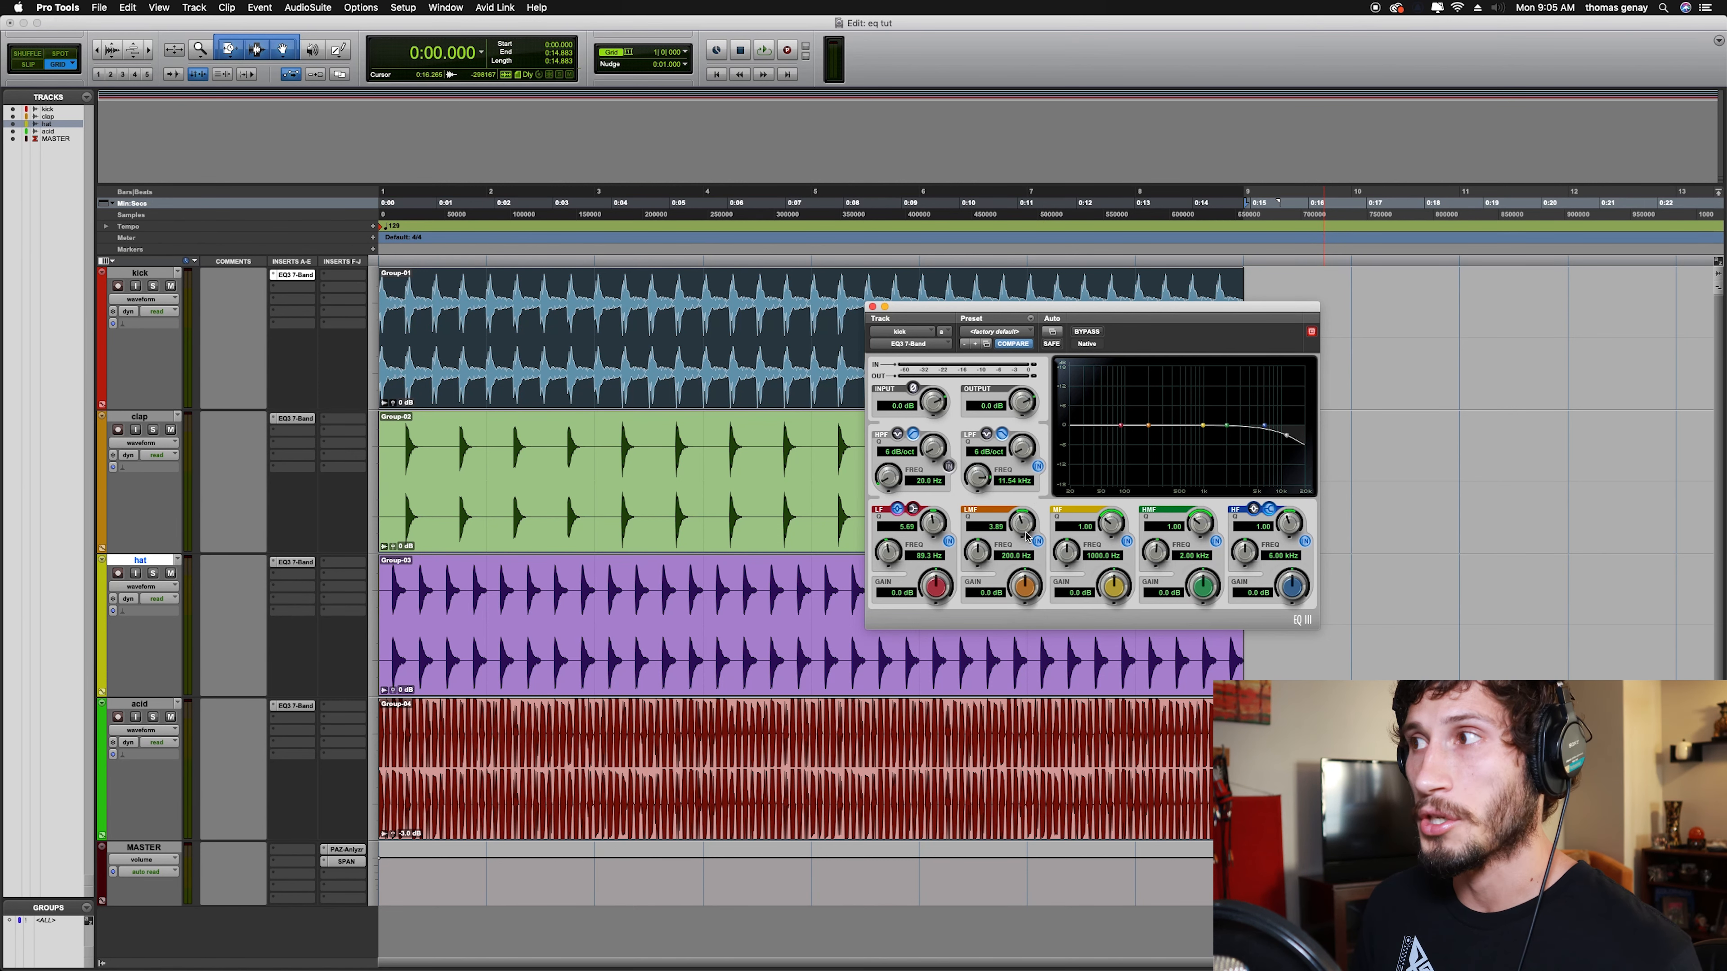
Boost the kick EQ's low-mid band at 200 Hz to 18 dB and audition it in the mix
left_click_drag(1028, 591, 1024, 569)
key("space")
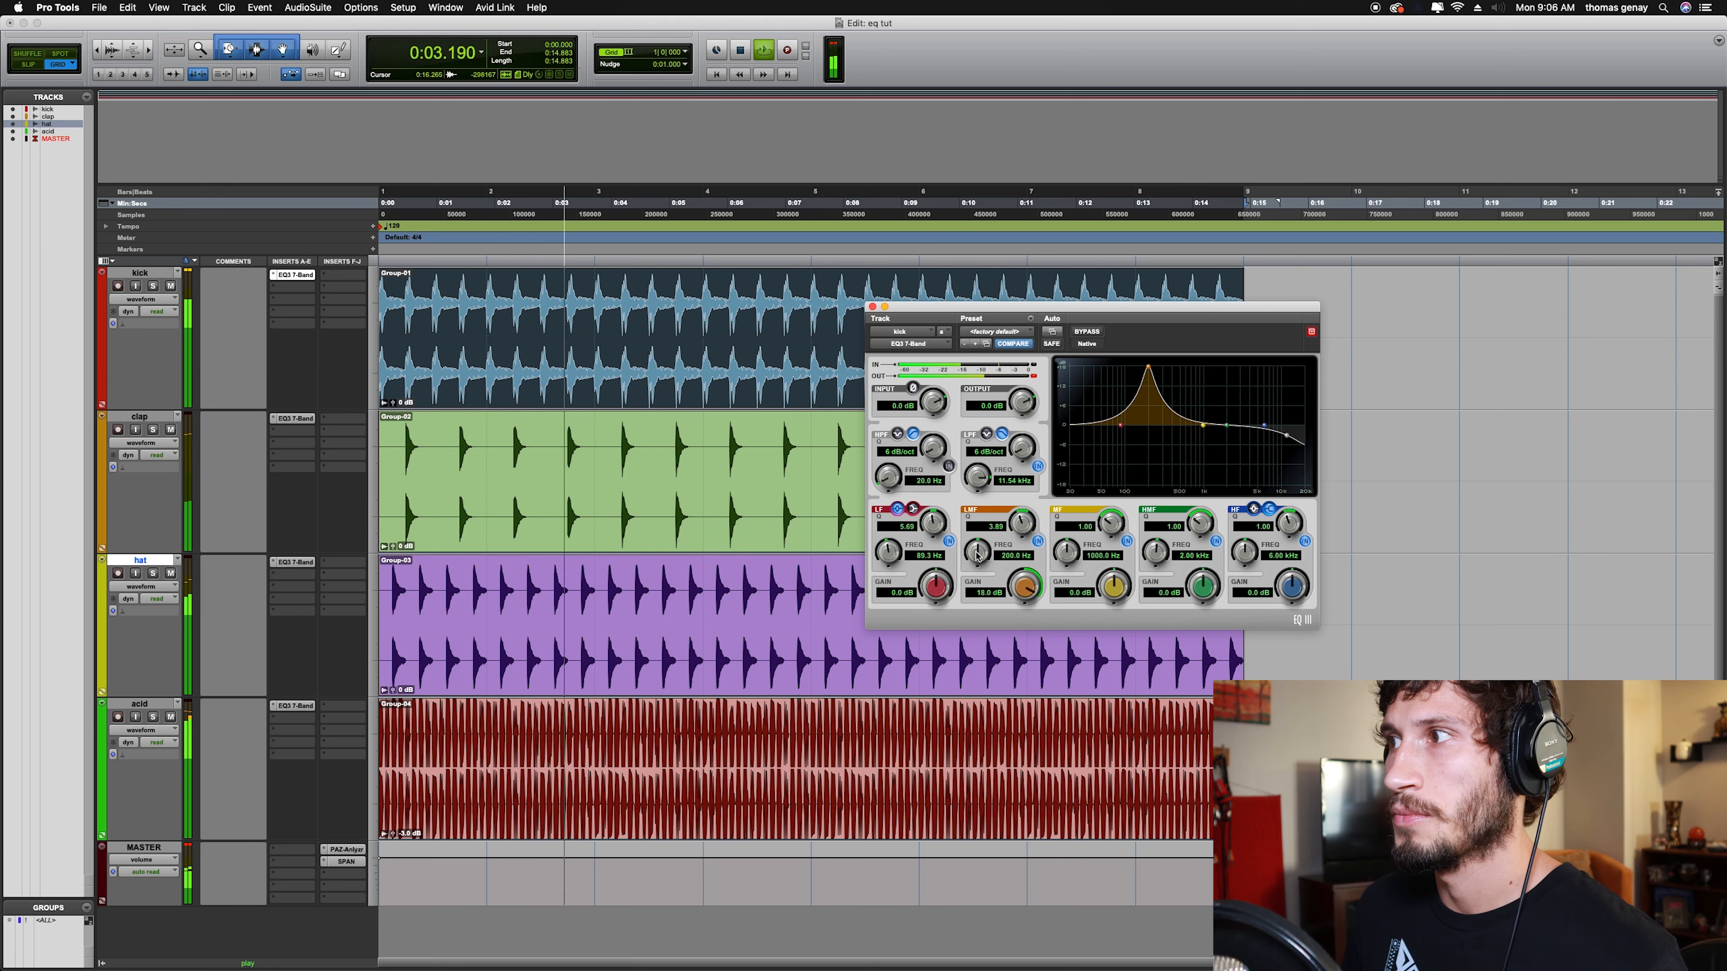
key("space")
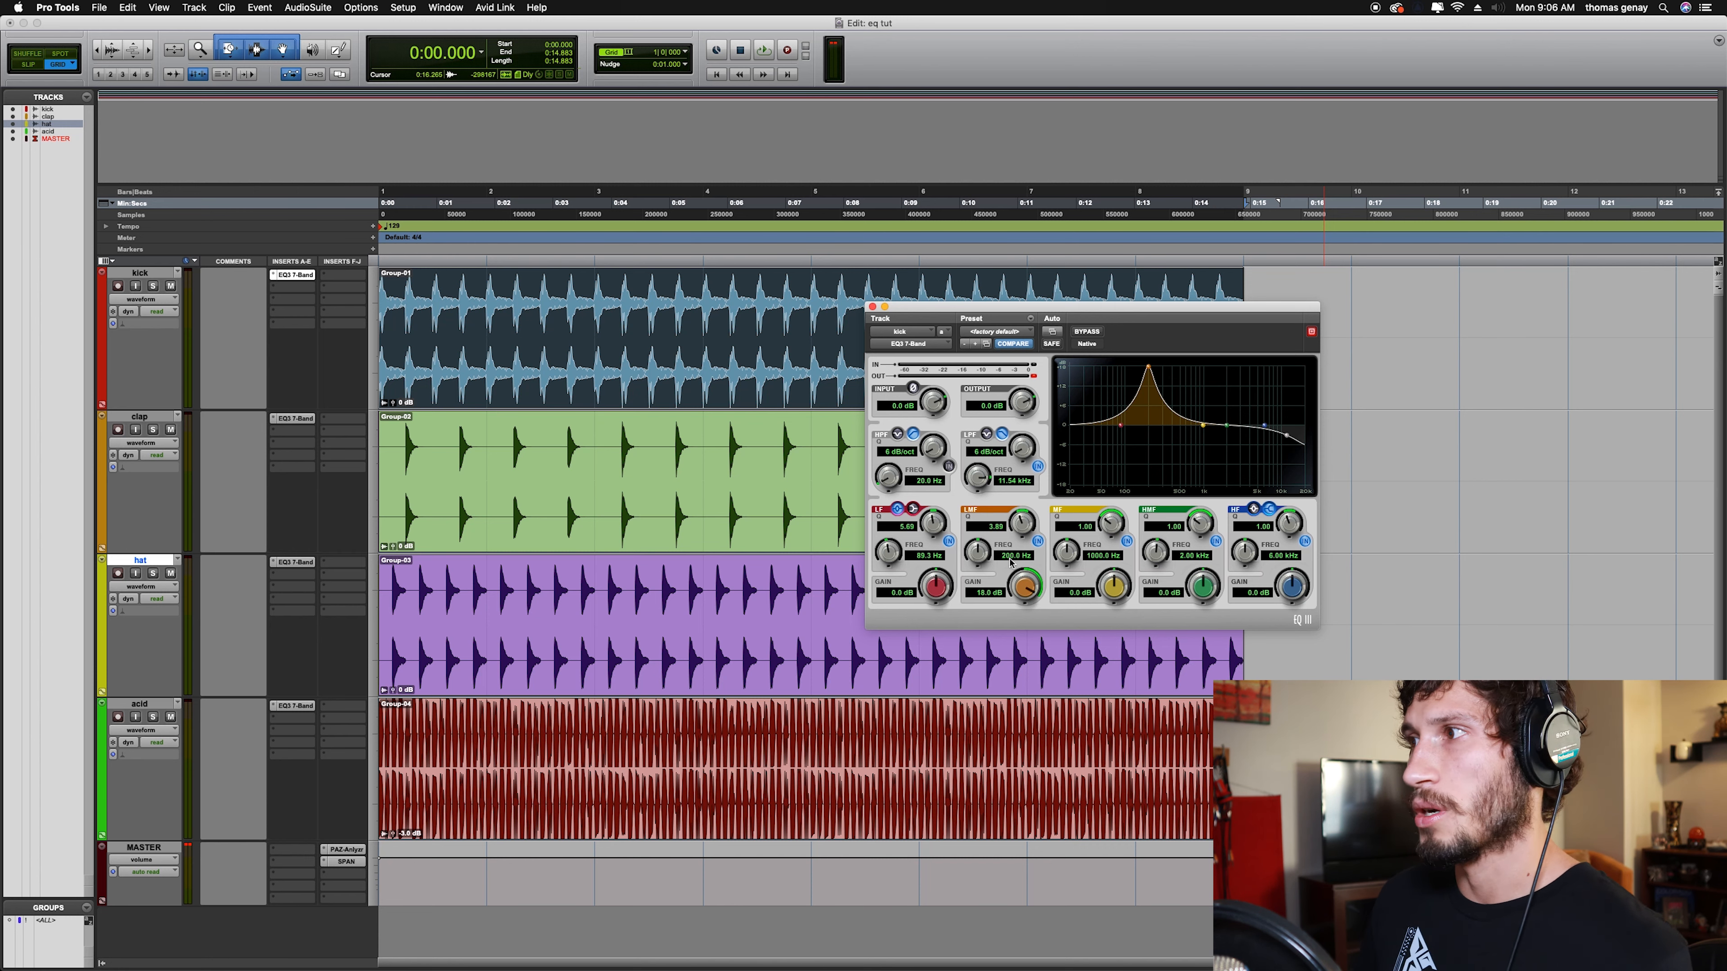
Set the kick EQ's low-mid band to a Q of 3 and cut its gain to -3 dB during playback
left_click(1000, 528)
type("3")
key("Return")
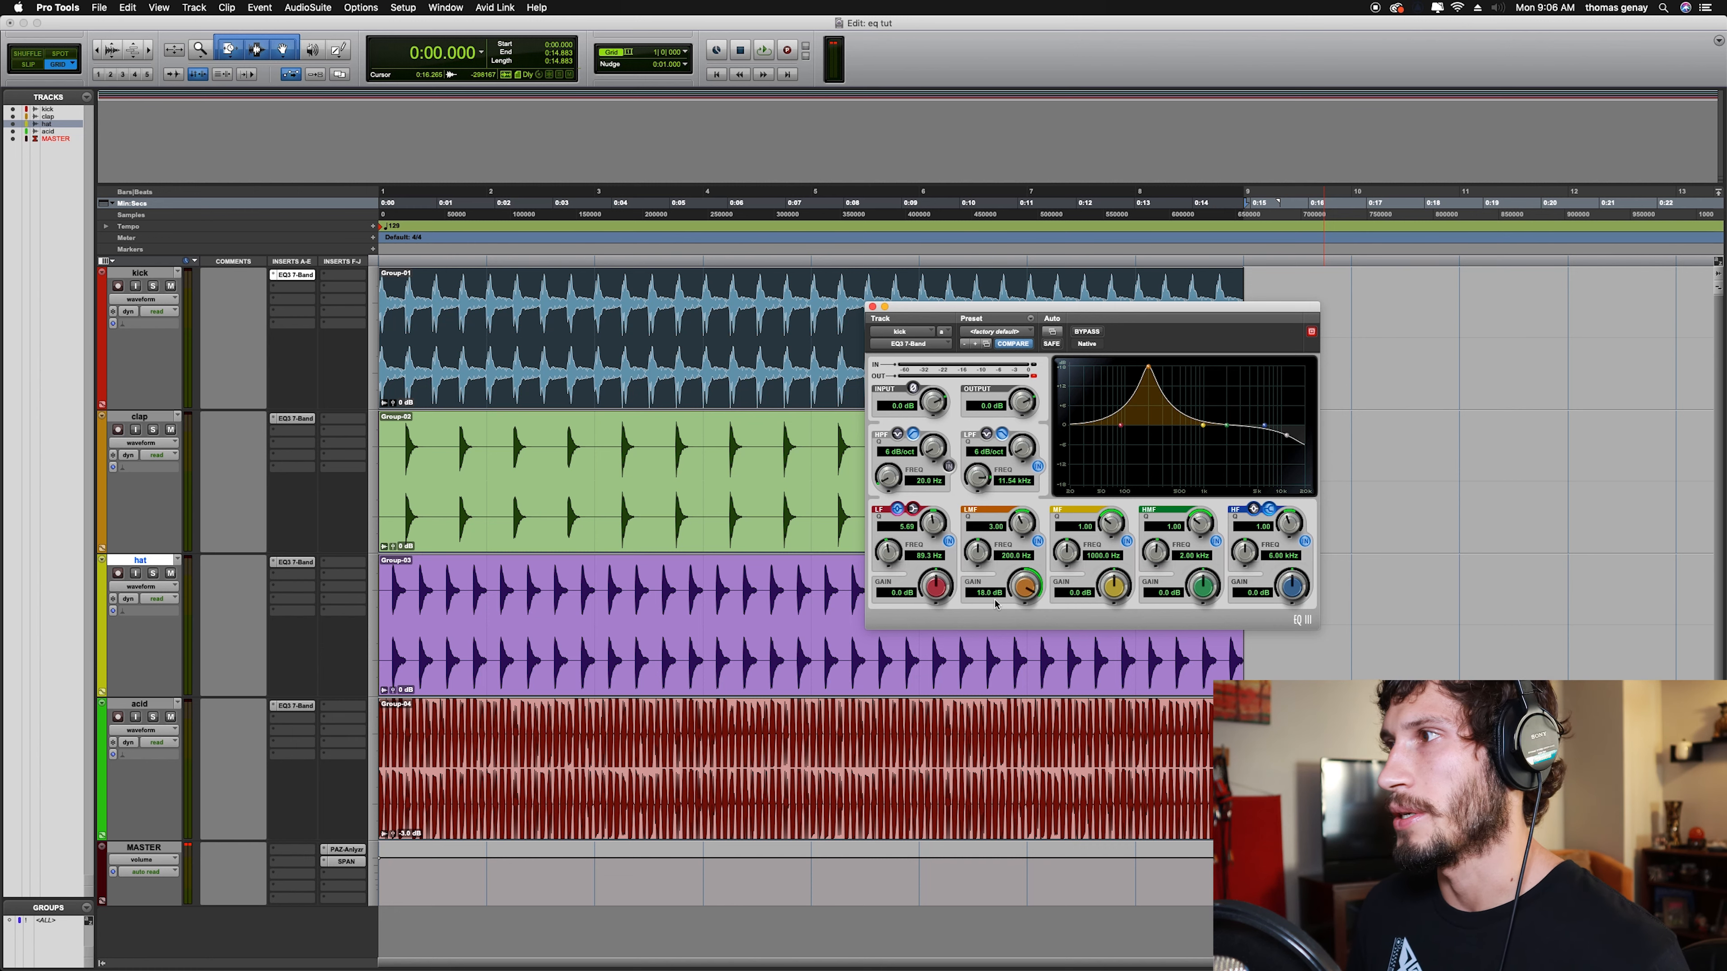
left_click_drag(1023, 590, 1032, 657)
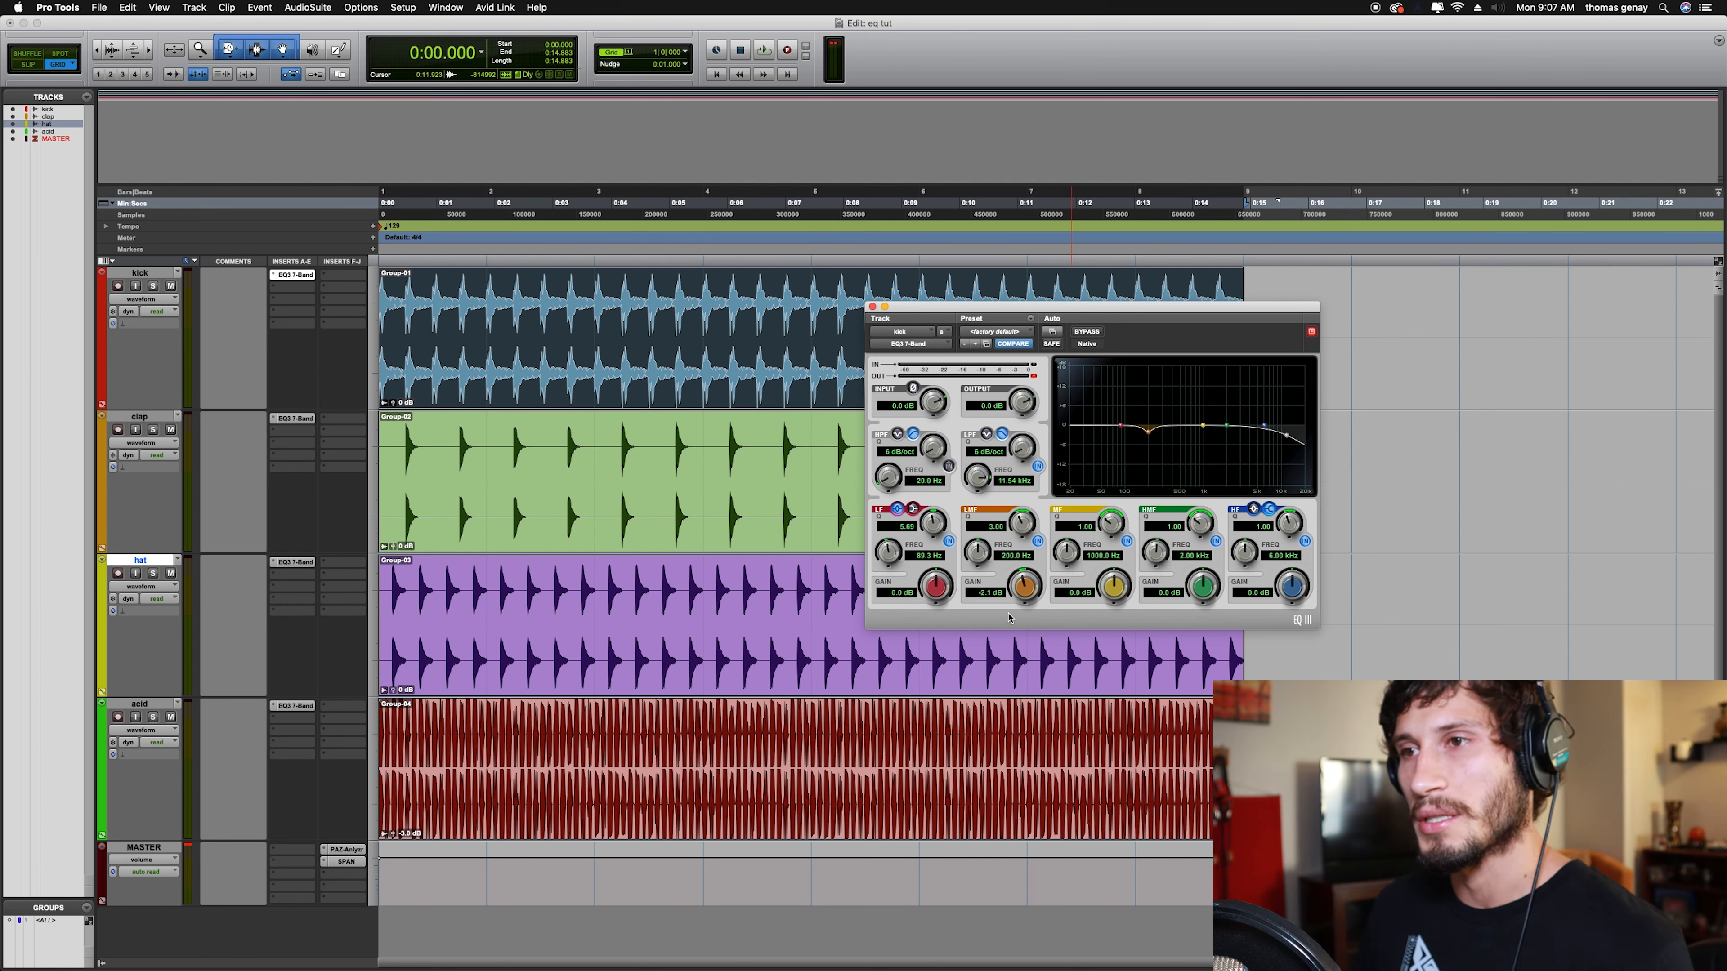
key("space")
left_click_drag(1027, 586, 1028, 606)
Compare the kick with the low-mid band switched off and on during playback, leaving the band enabled
left_click(1037, 541)
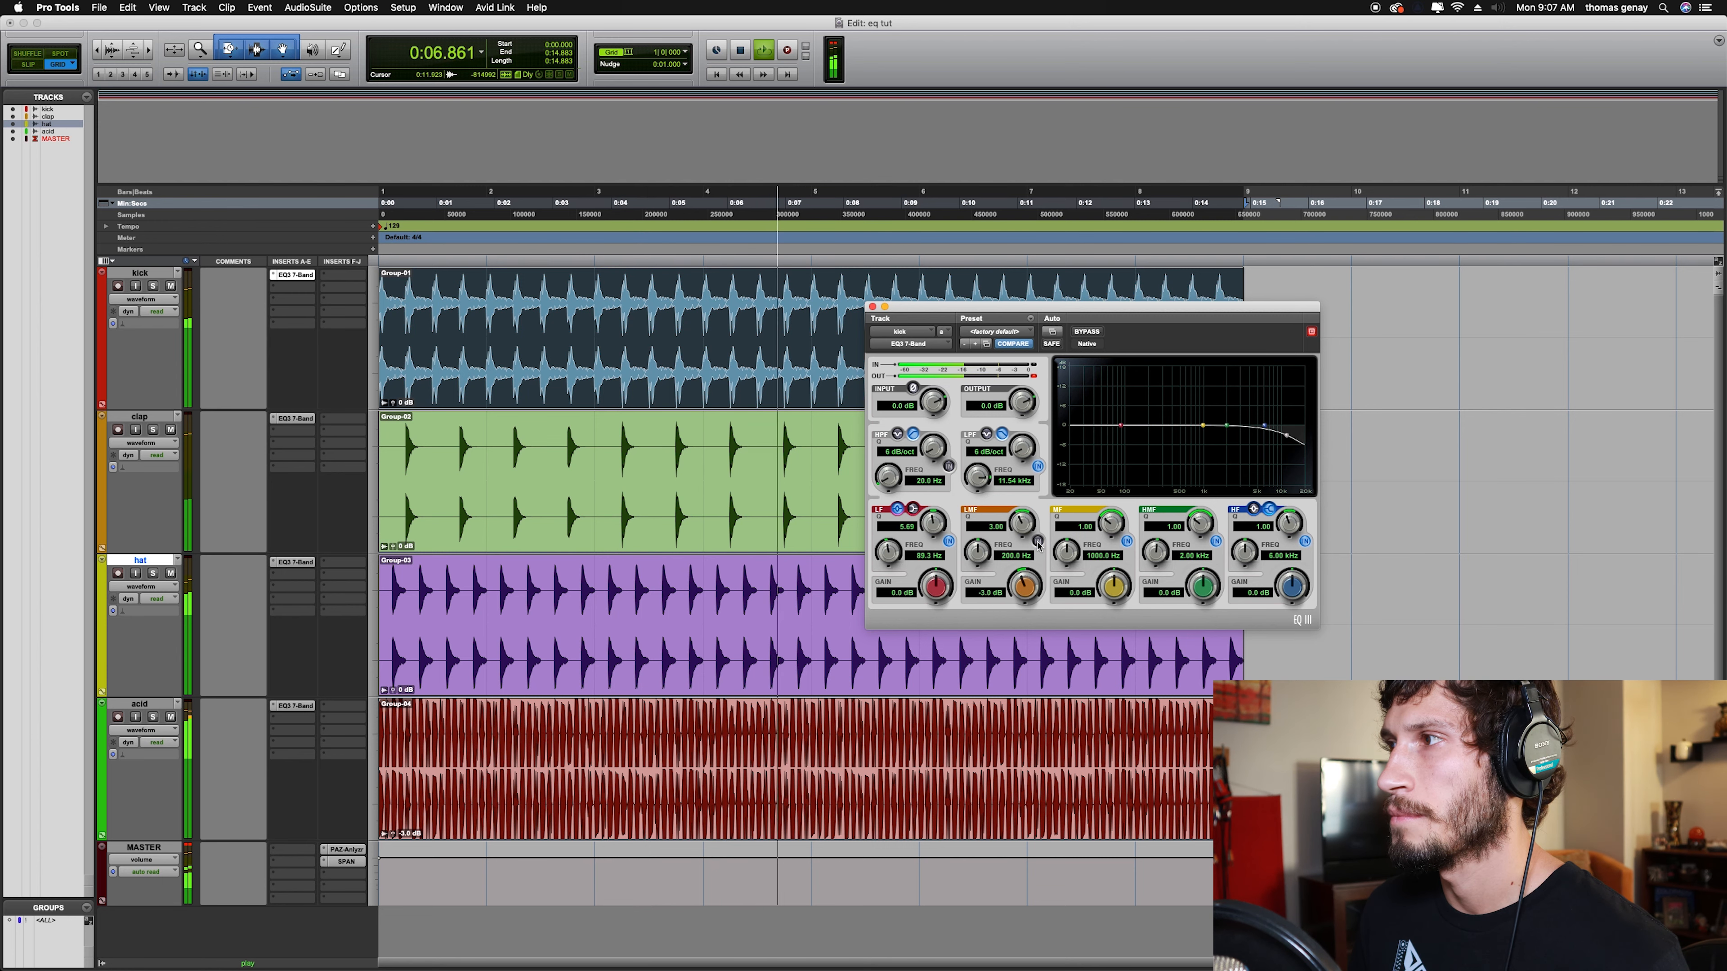
left_click(1038, 542)
key("space")
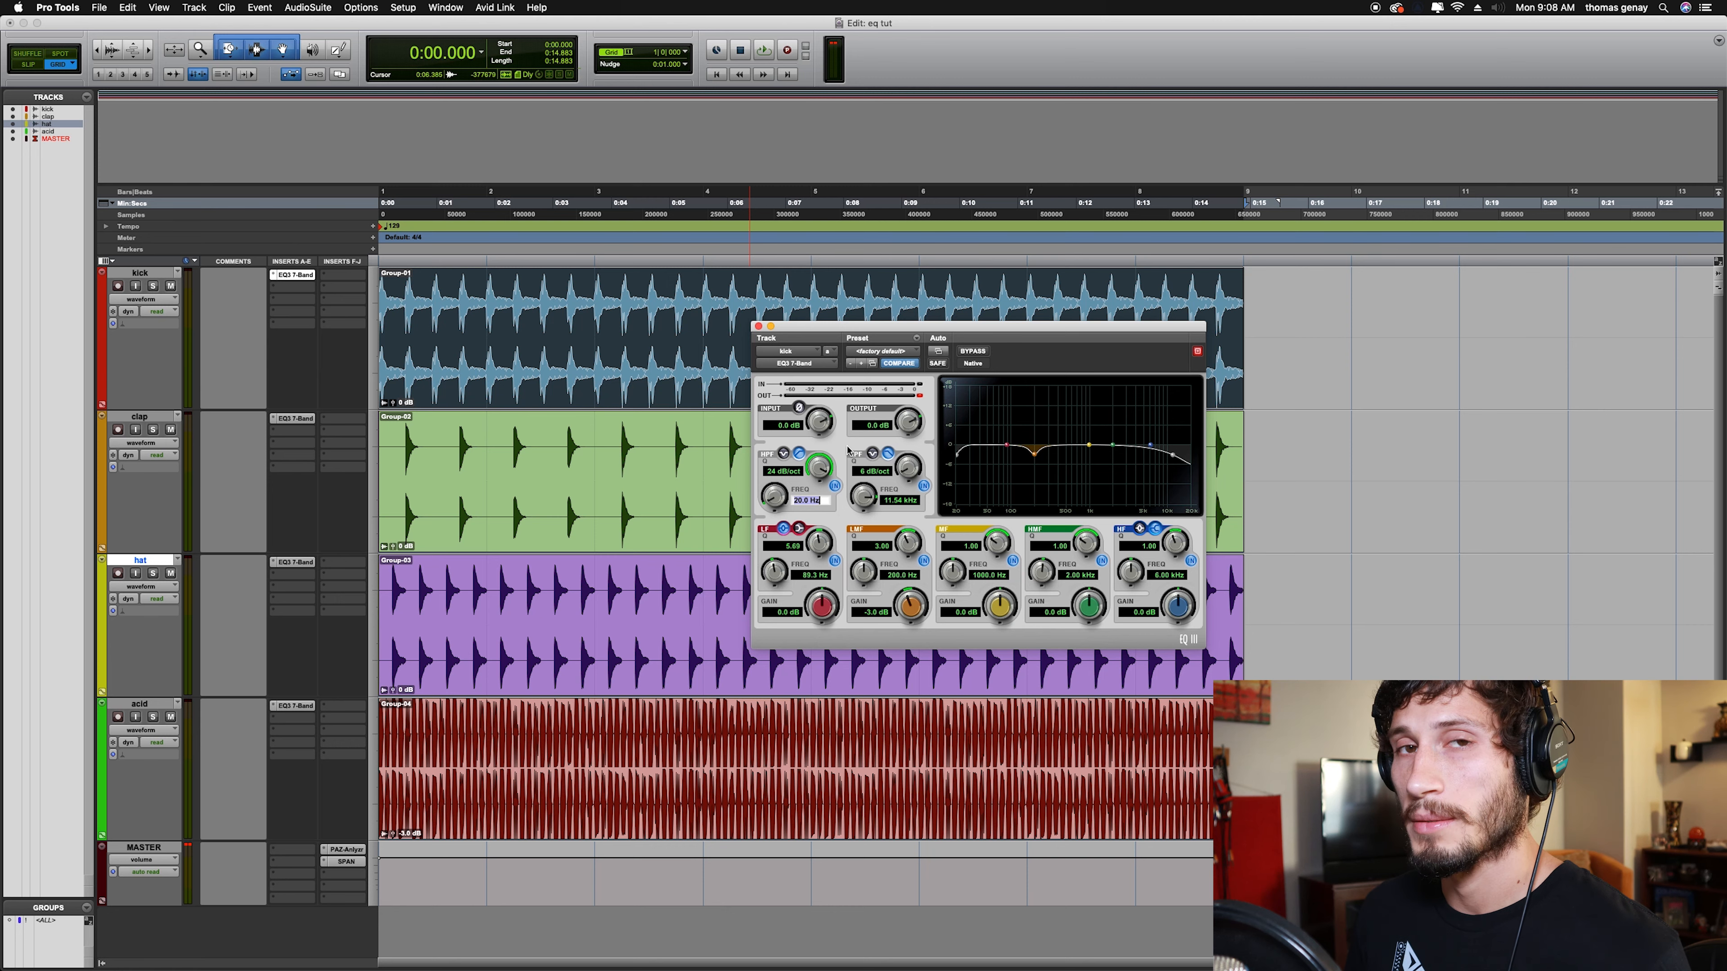
Set the frequency of the kick EQ's 24 dB/oct high-pass filter to 35 Hz
type("35")
key("Return")
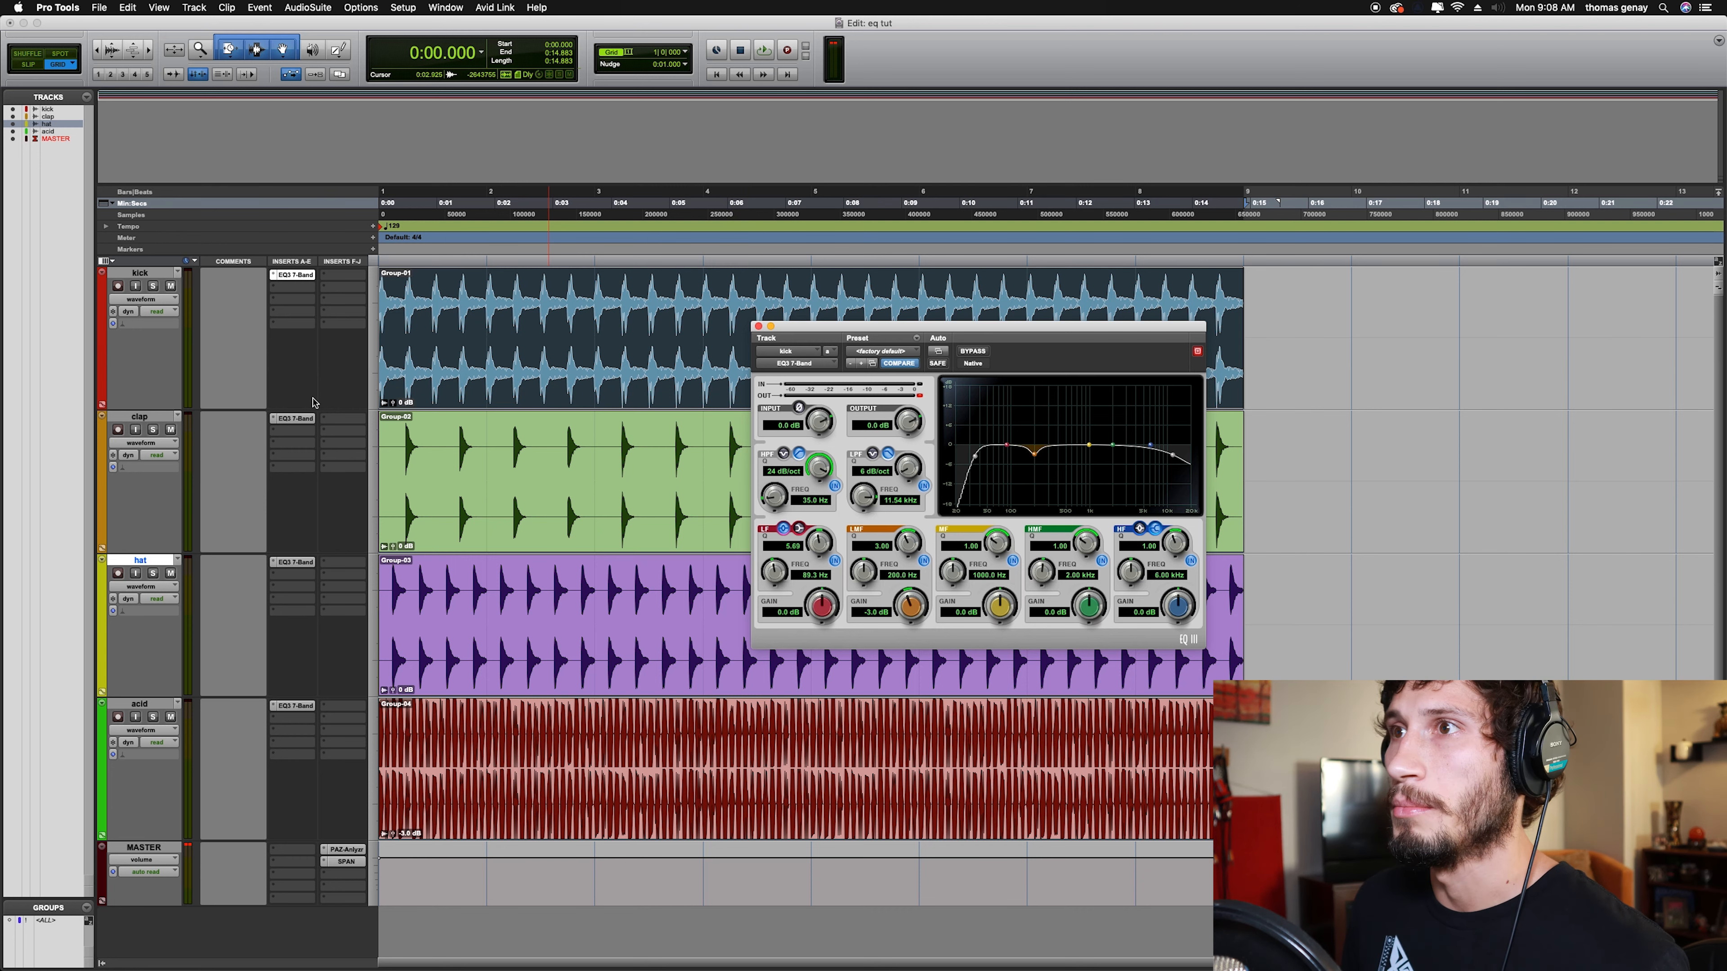
Open the clap track's EQ, audition the mix, and set a 12 dB/oct high-pass filter at 200 Hz
left_click(298, 418)
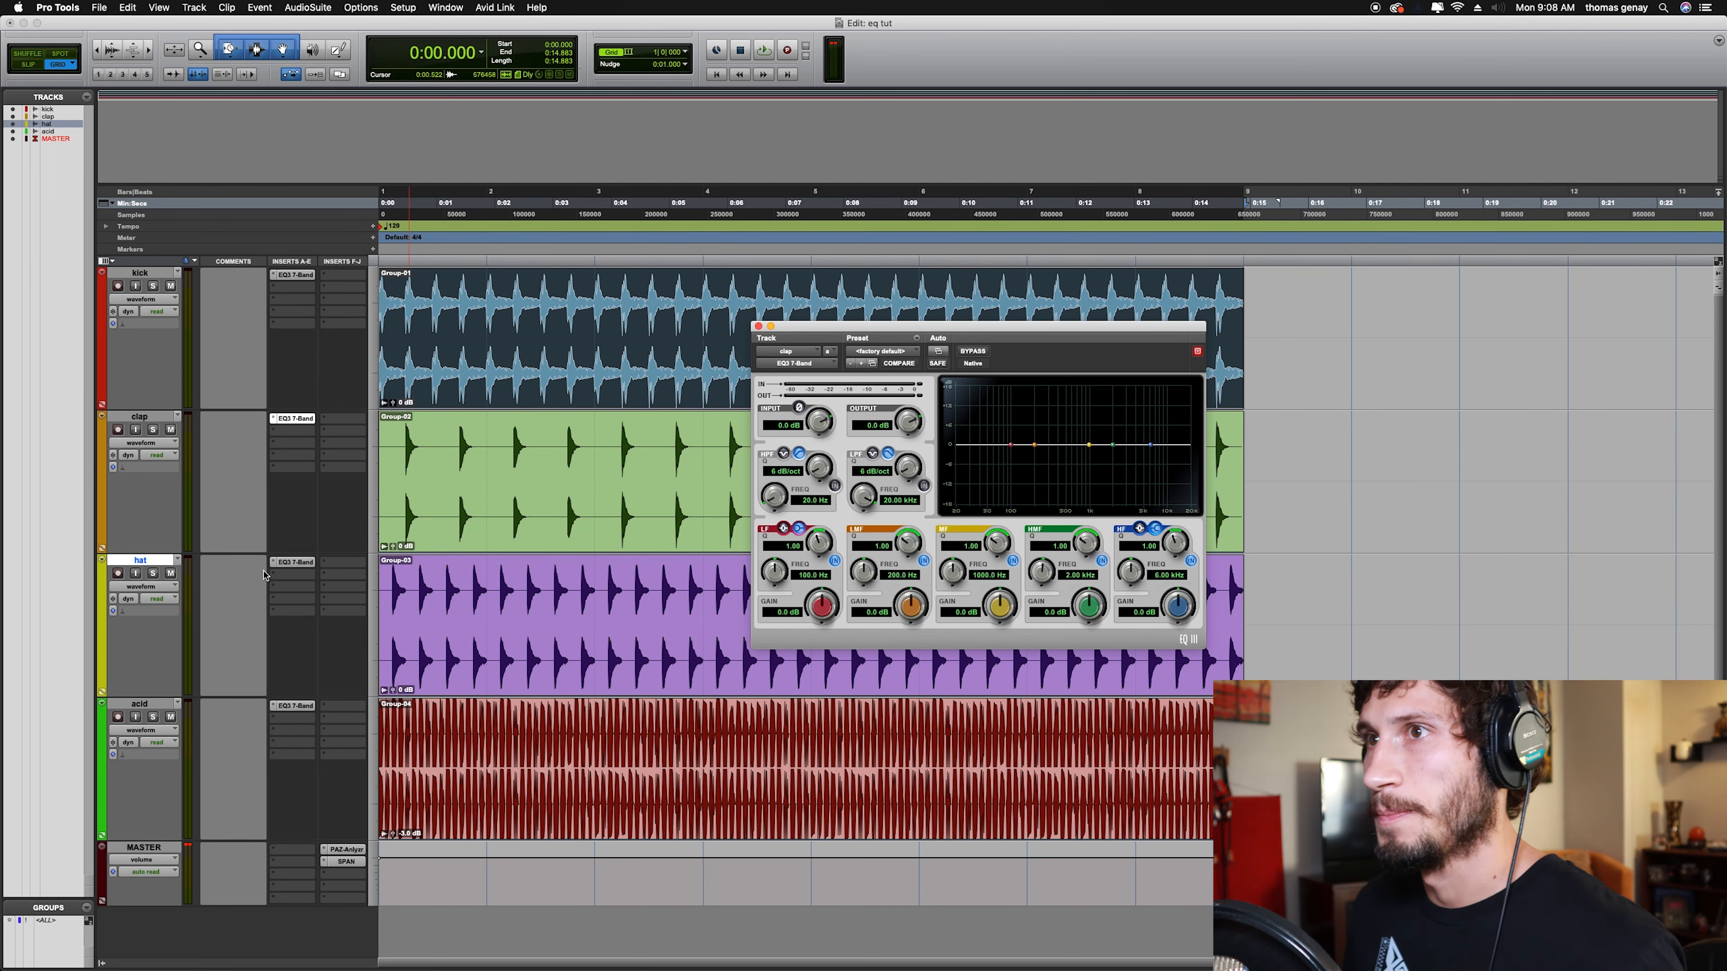
key("space")
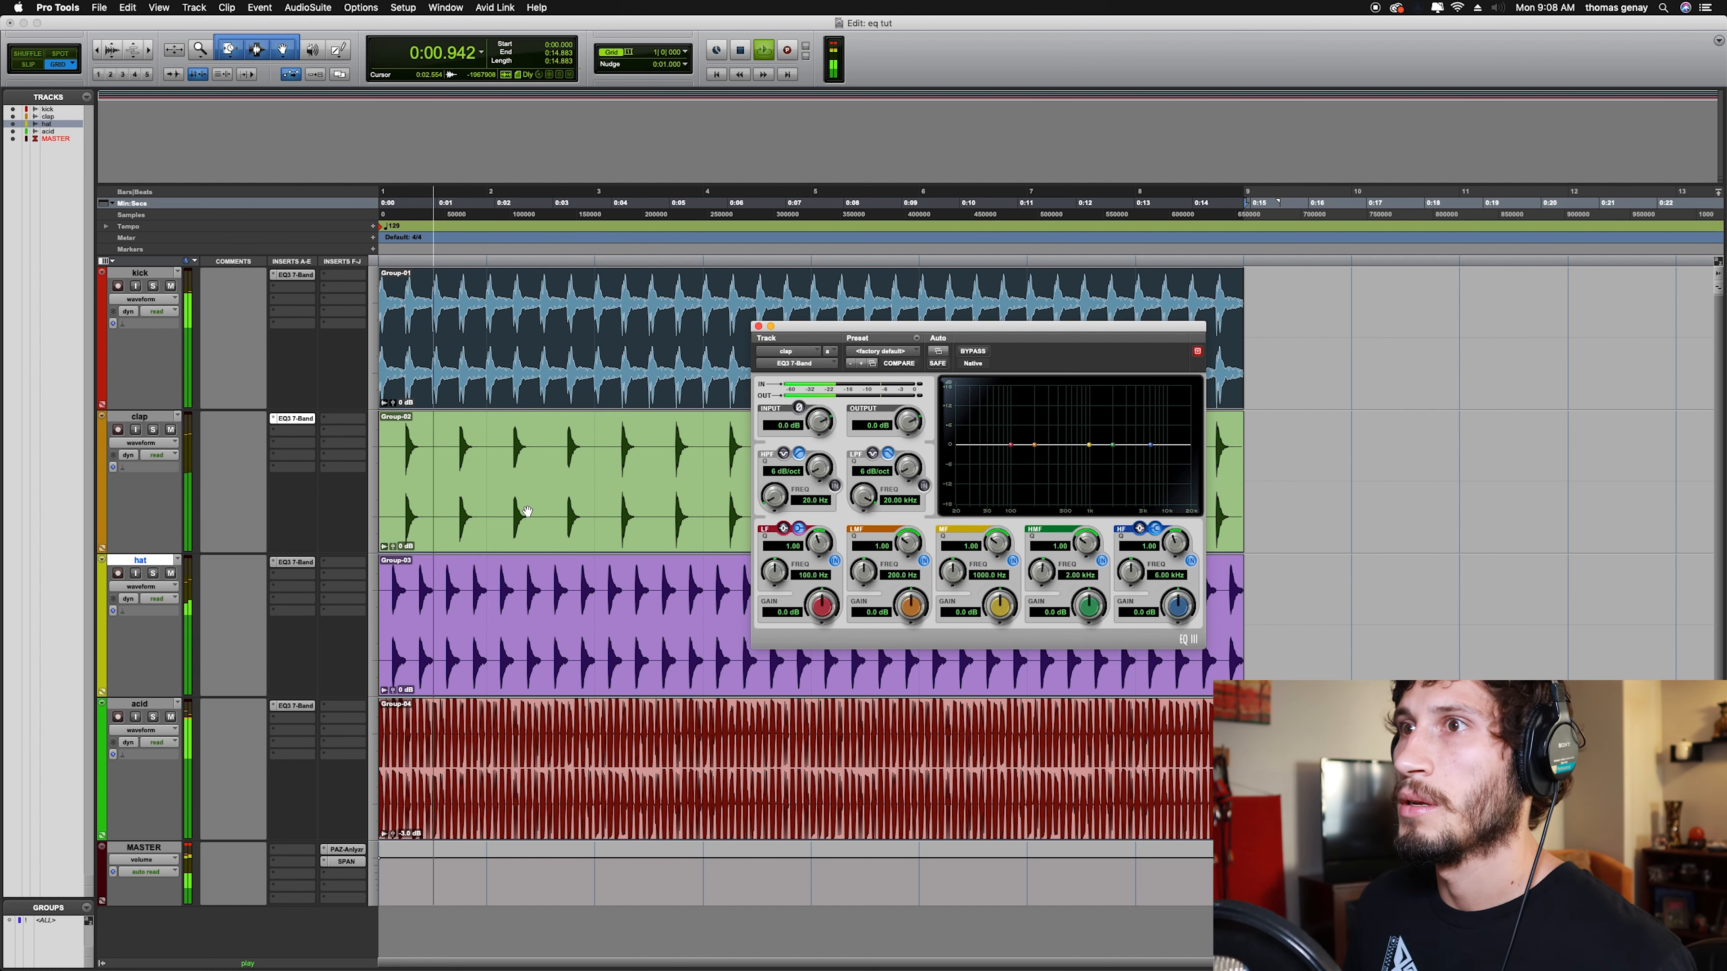
key("space")
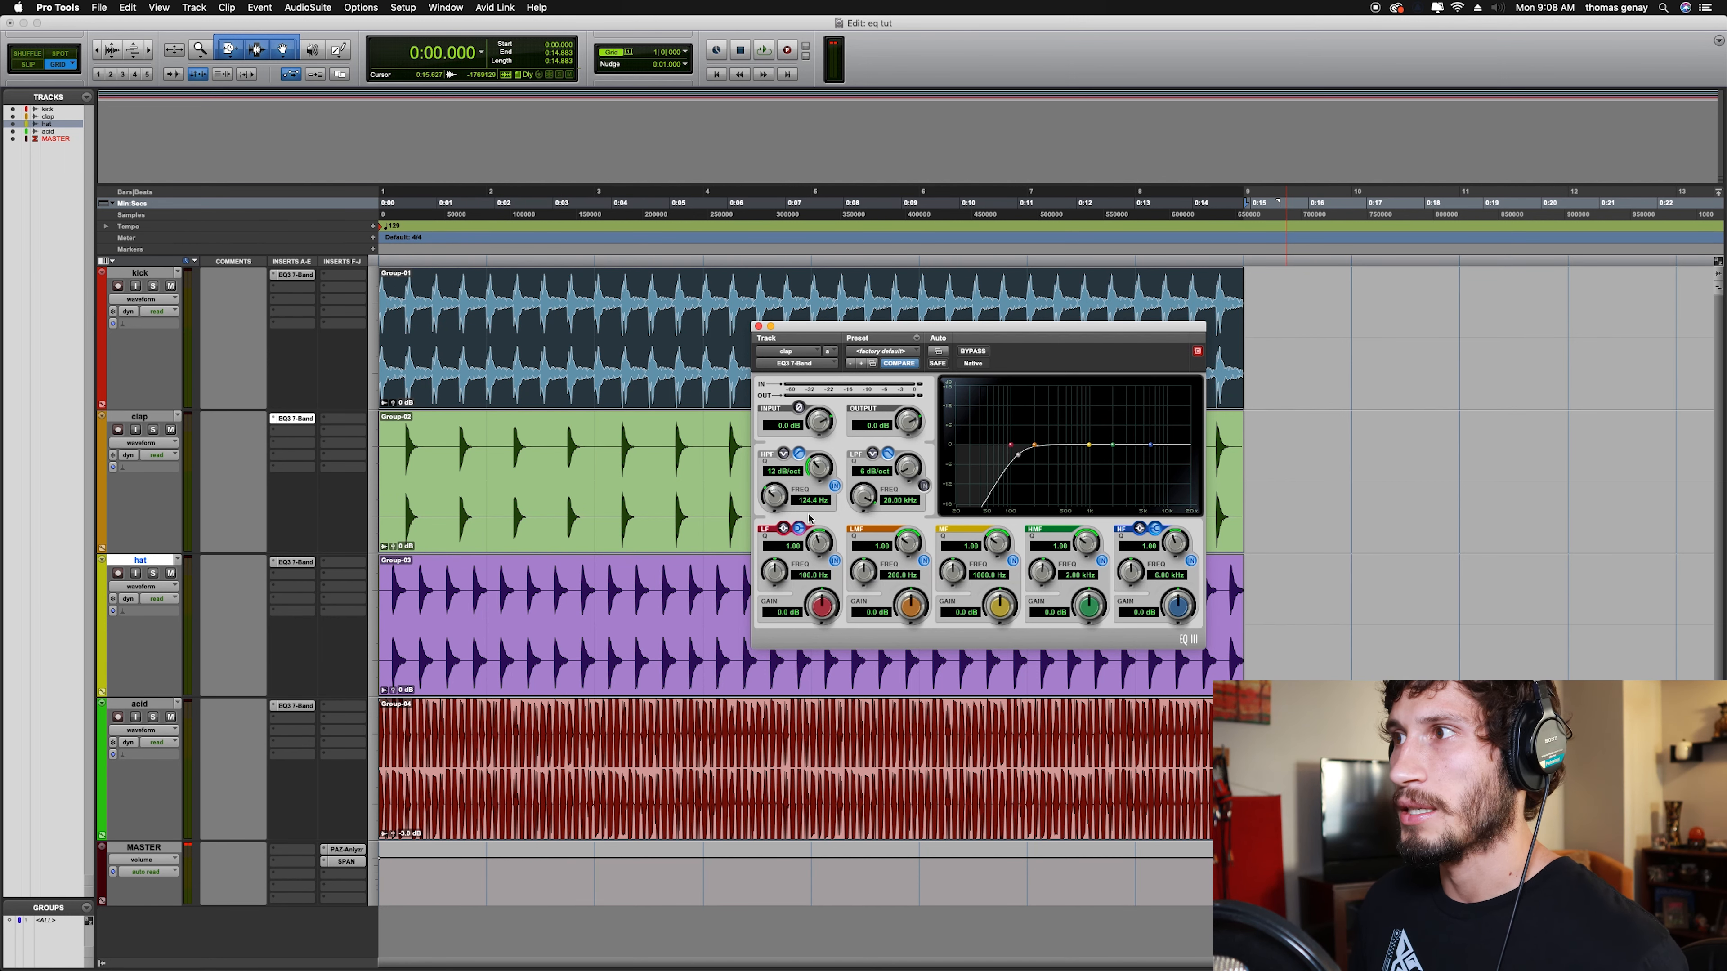
left_click_drag(777, 504, 775, 493)
type("200")
key("Return")
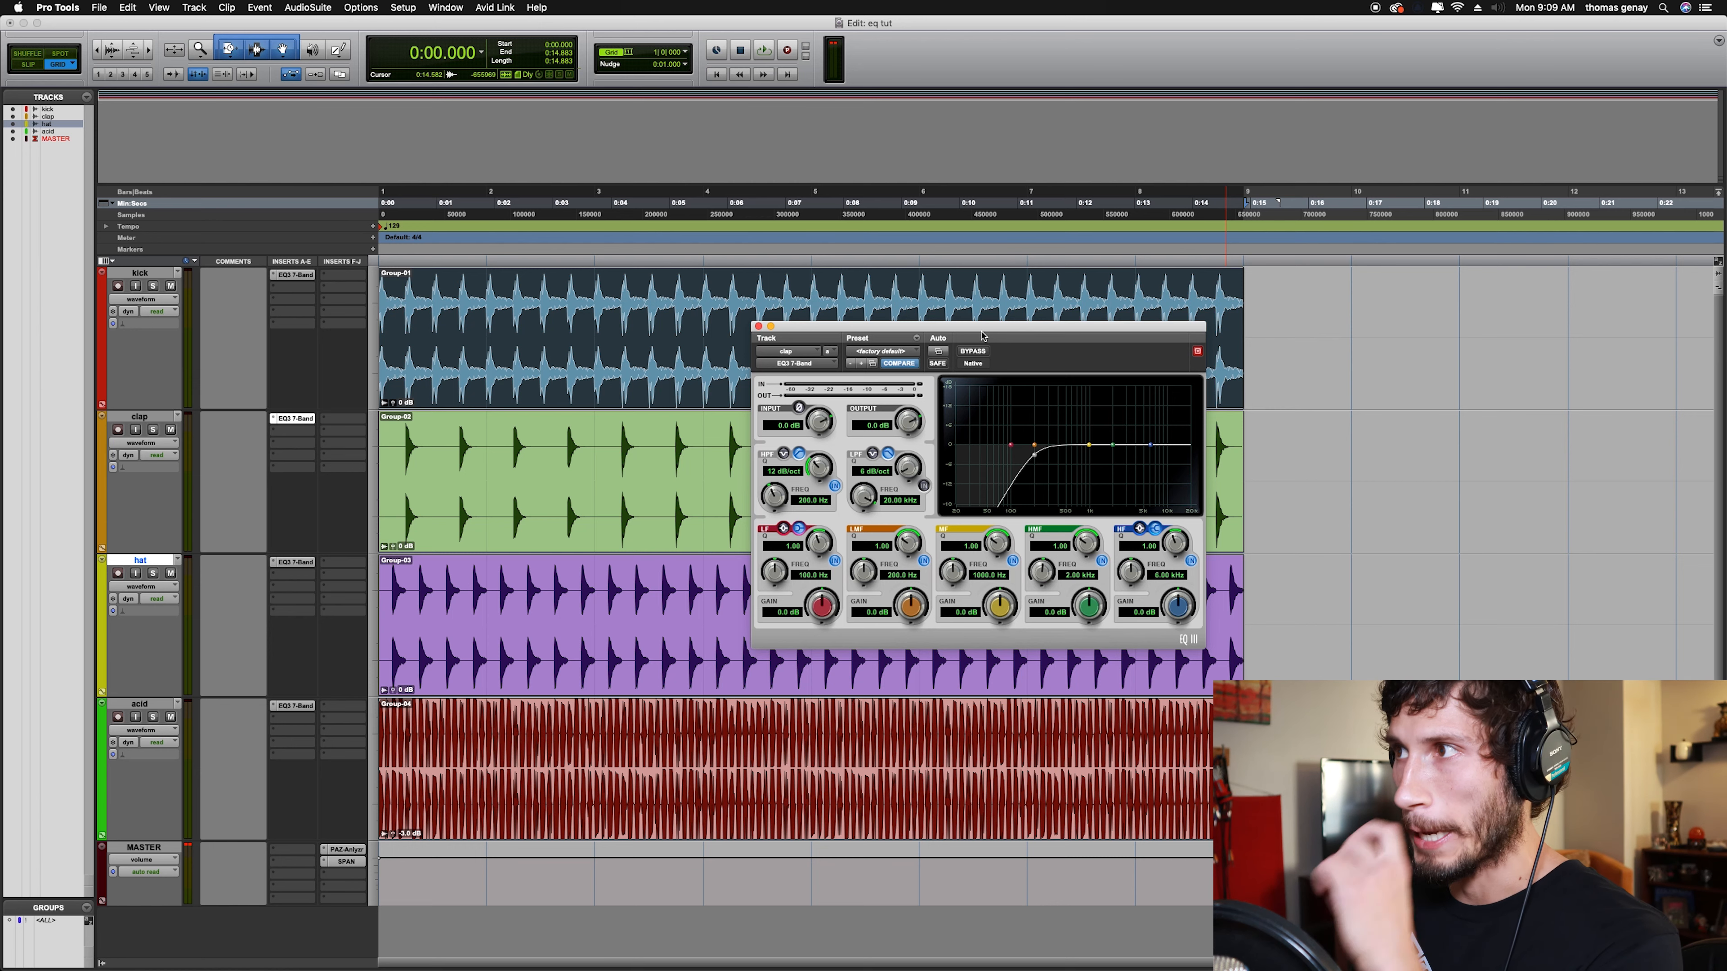
Enable the low-pass filter on the clap track's EQ and adjust its roll-off
left_click(924, 488)
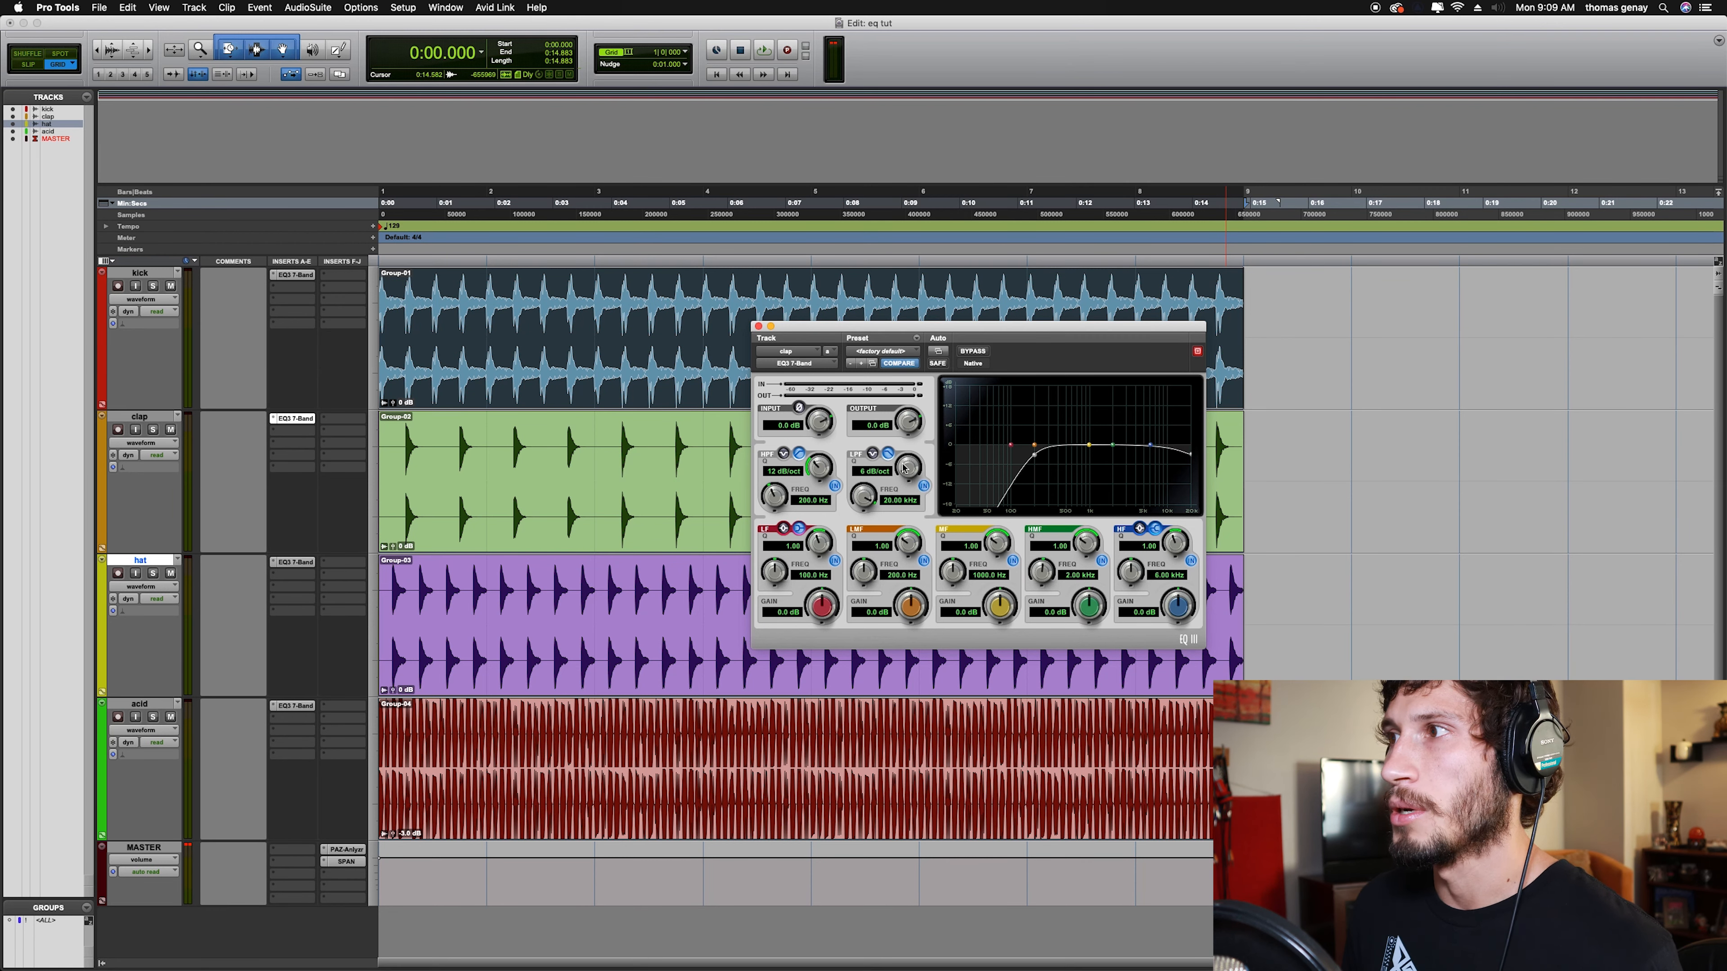
left_click_drag(905, 468, 863, 514)
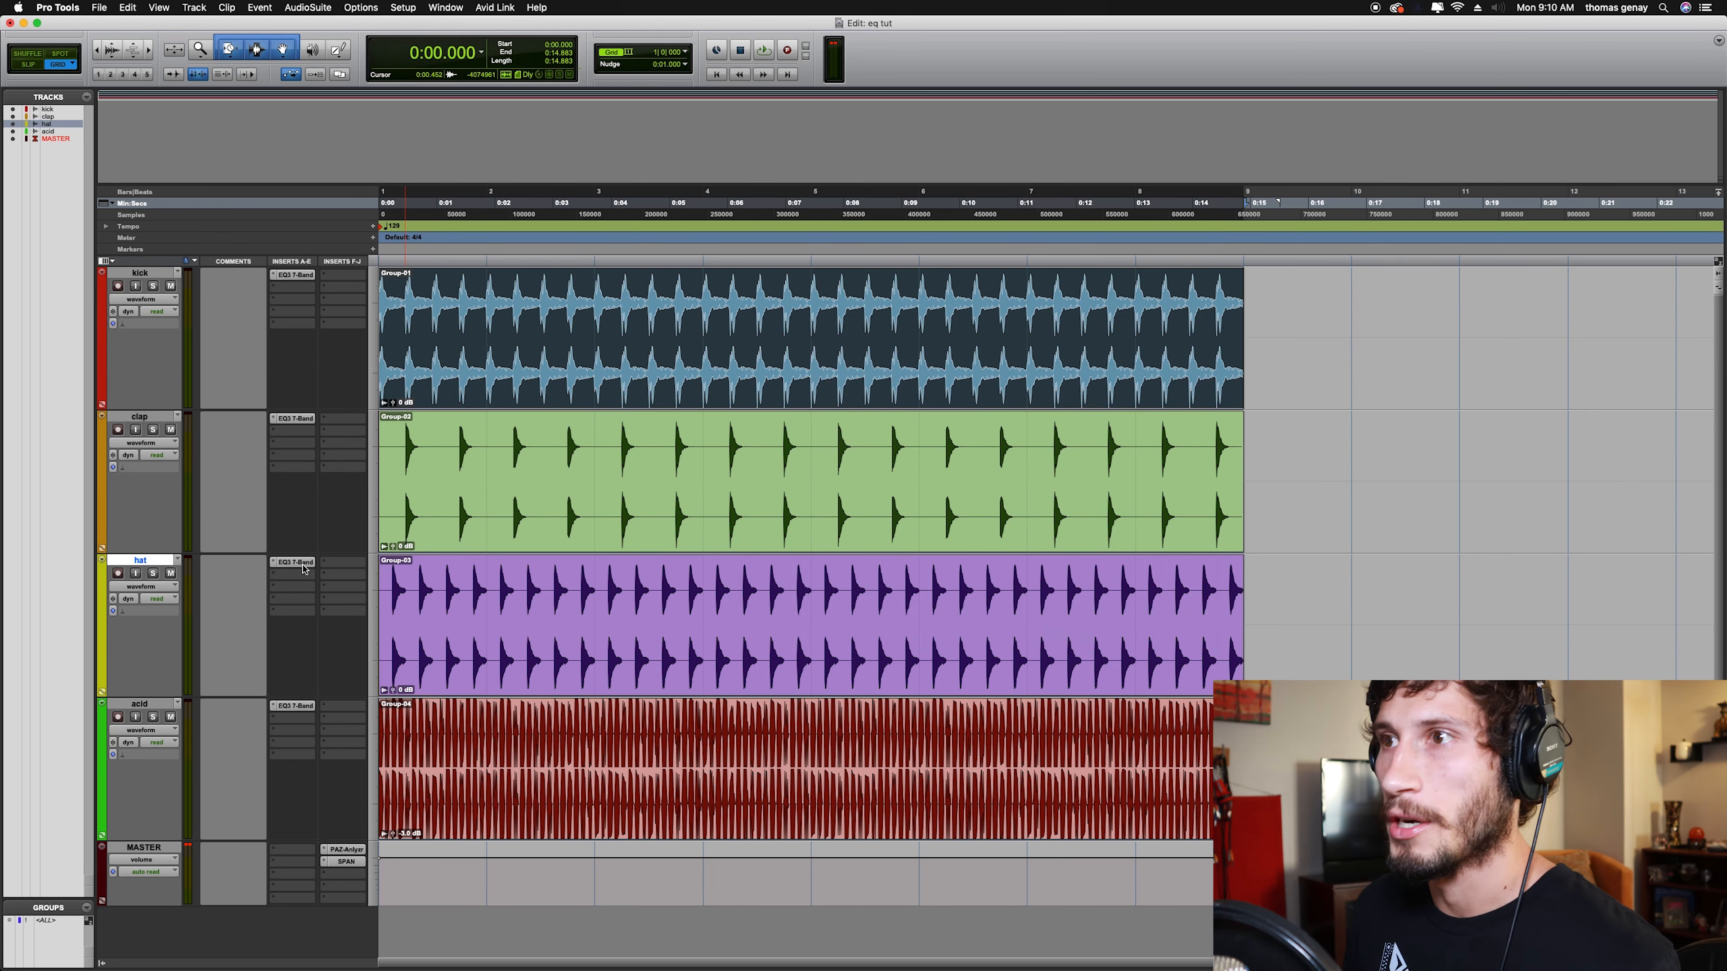
On the hat track's EQ, enable a 12 dB/oct high-pass filter at 200 Hz and close the plug-in
left_click(292, 562)
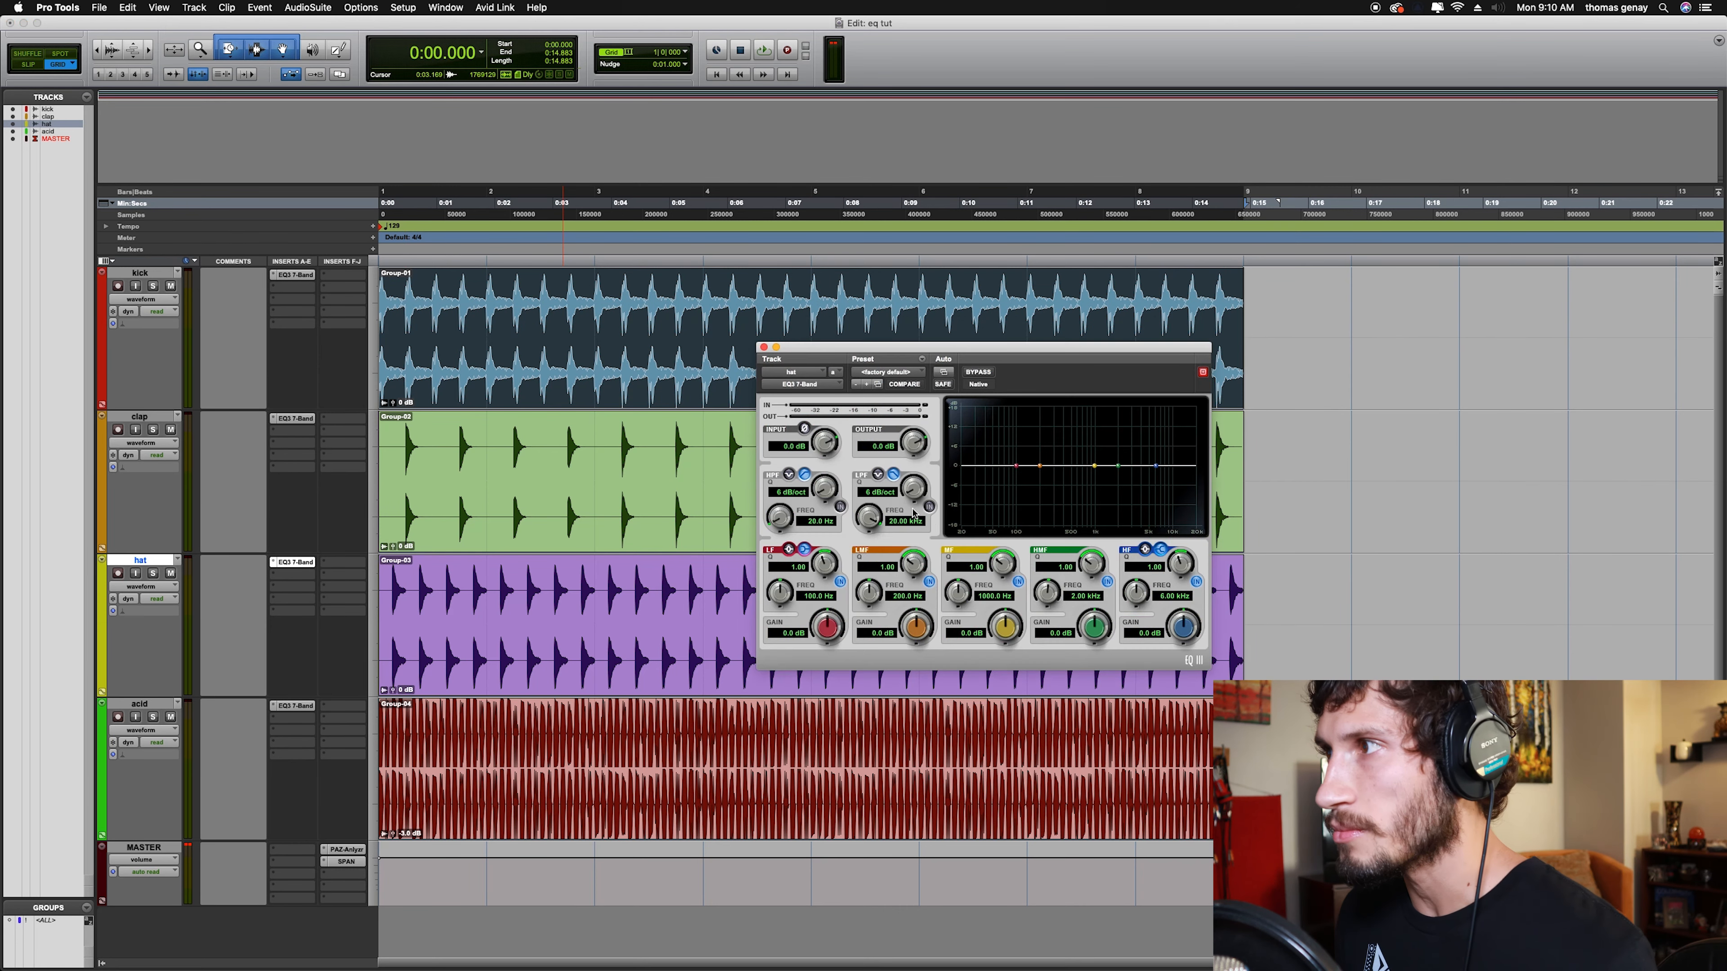
left_click(841, 509)
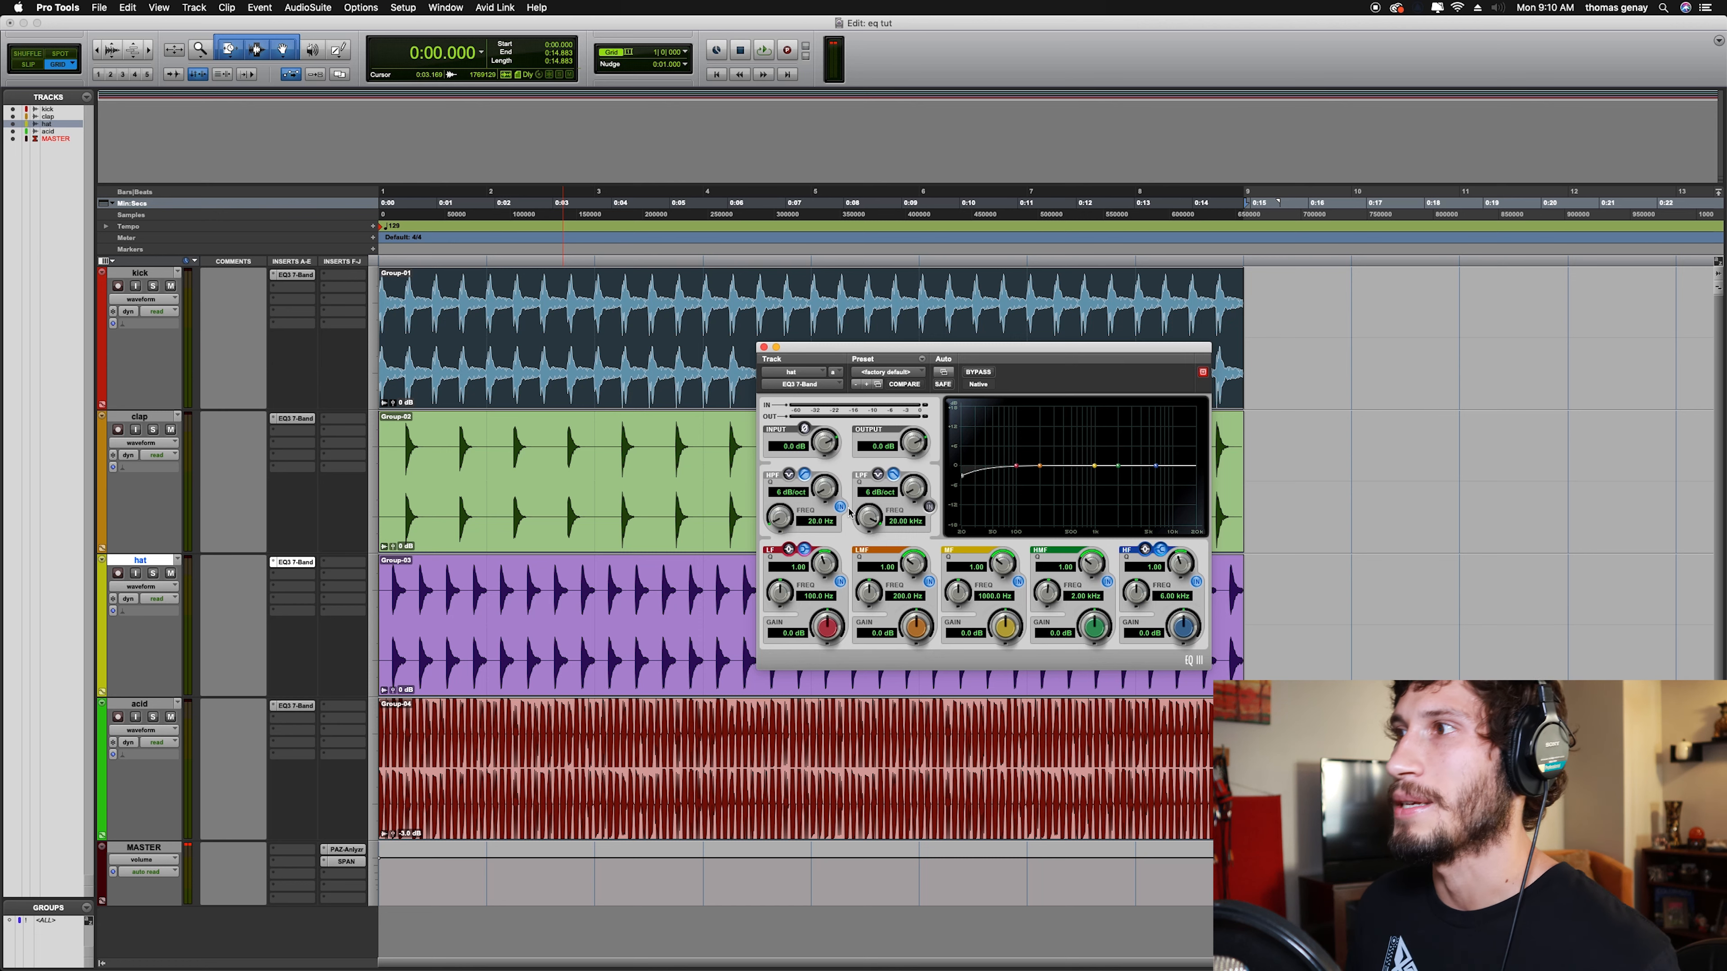
mouse_move(824, 495)
left_mouse_down()
mouse_move(779, 508)
mouse_move(802, 487)
left_mouse_up()
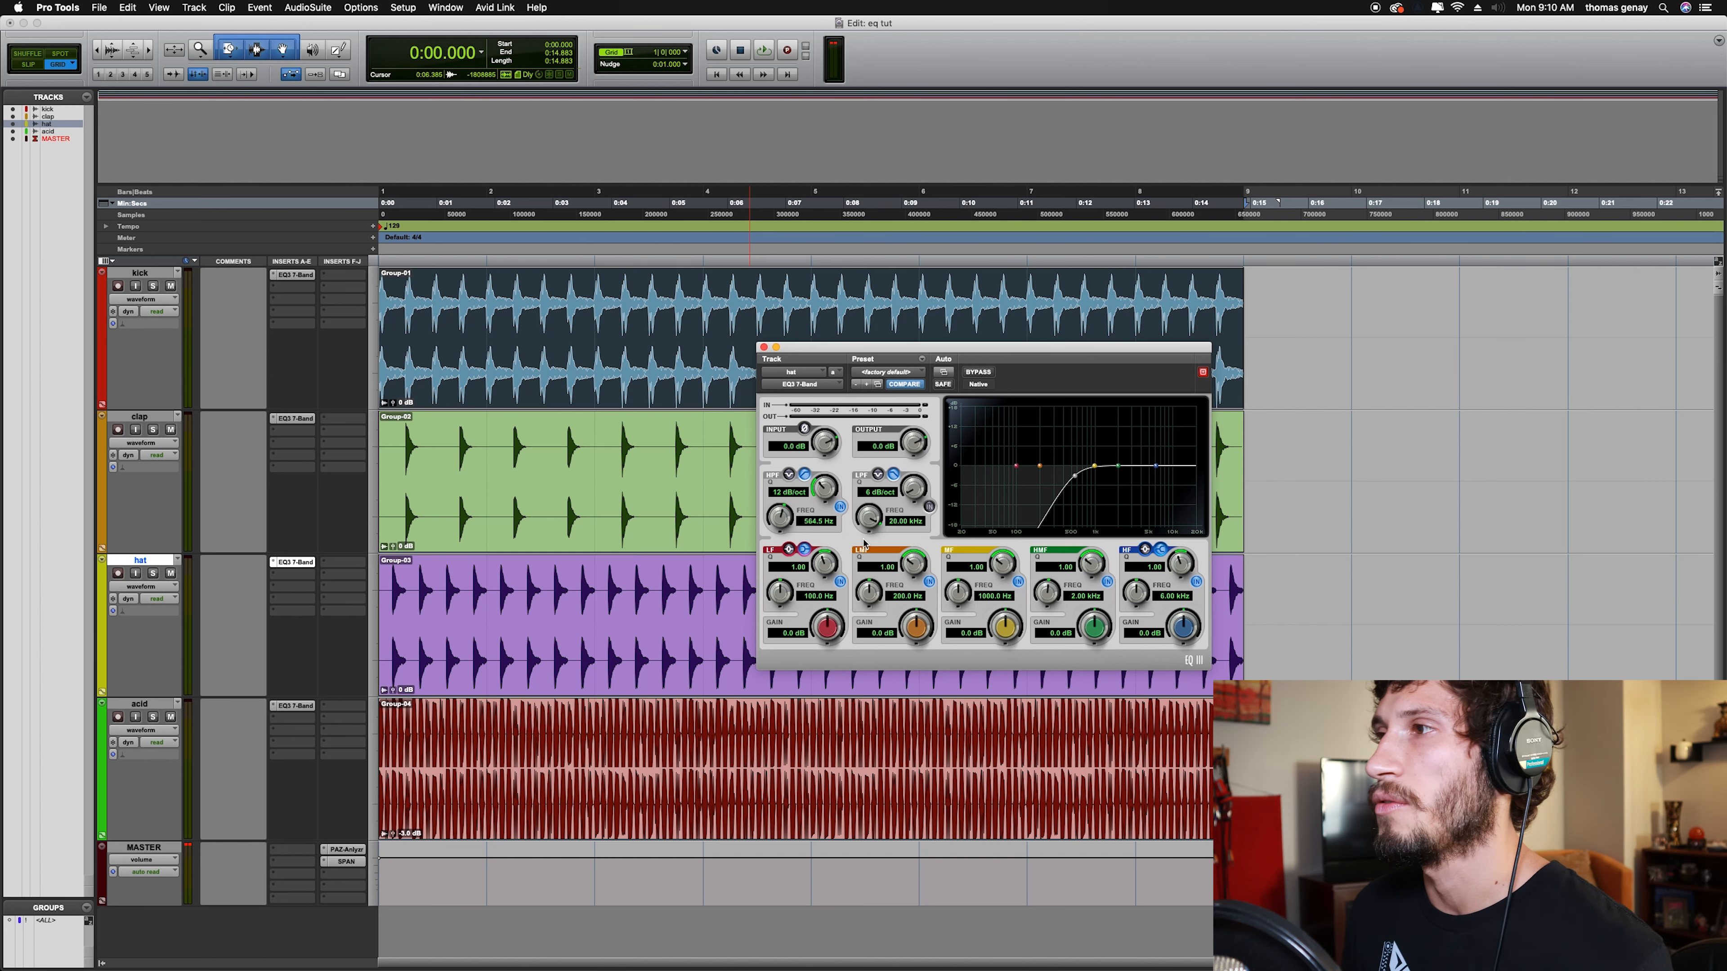
left_click_drag(785, 521, 785, 541)
left_click(820, 521)
key("Return")
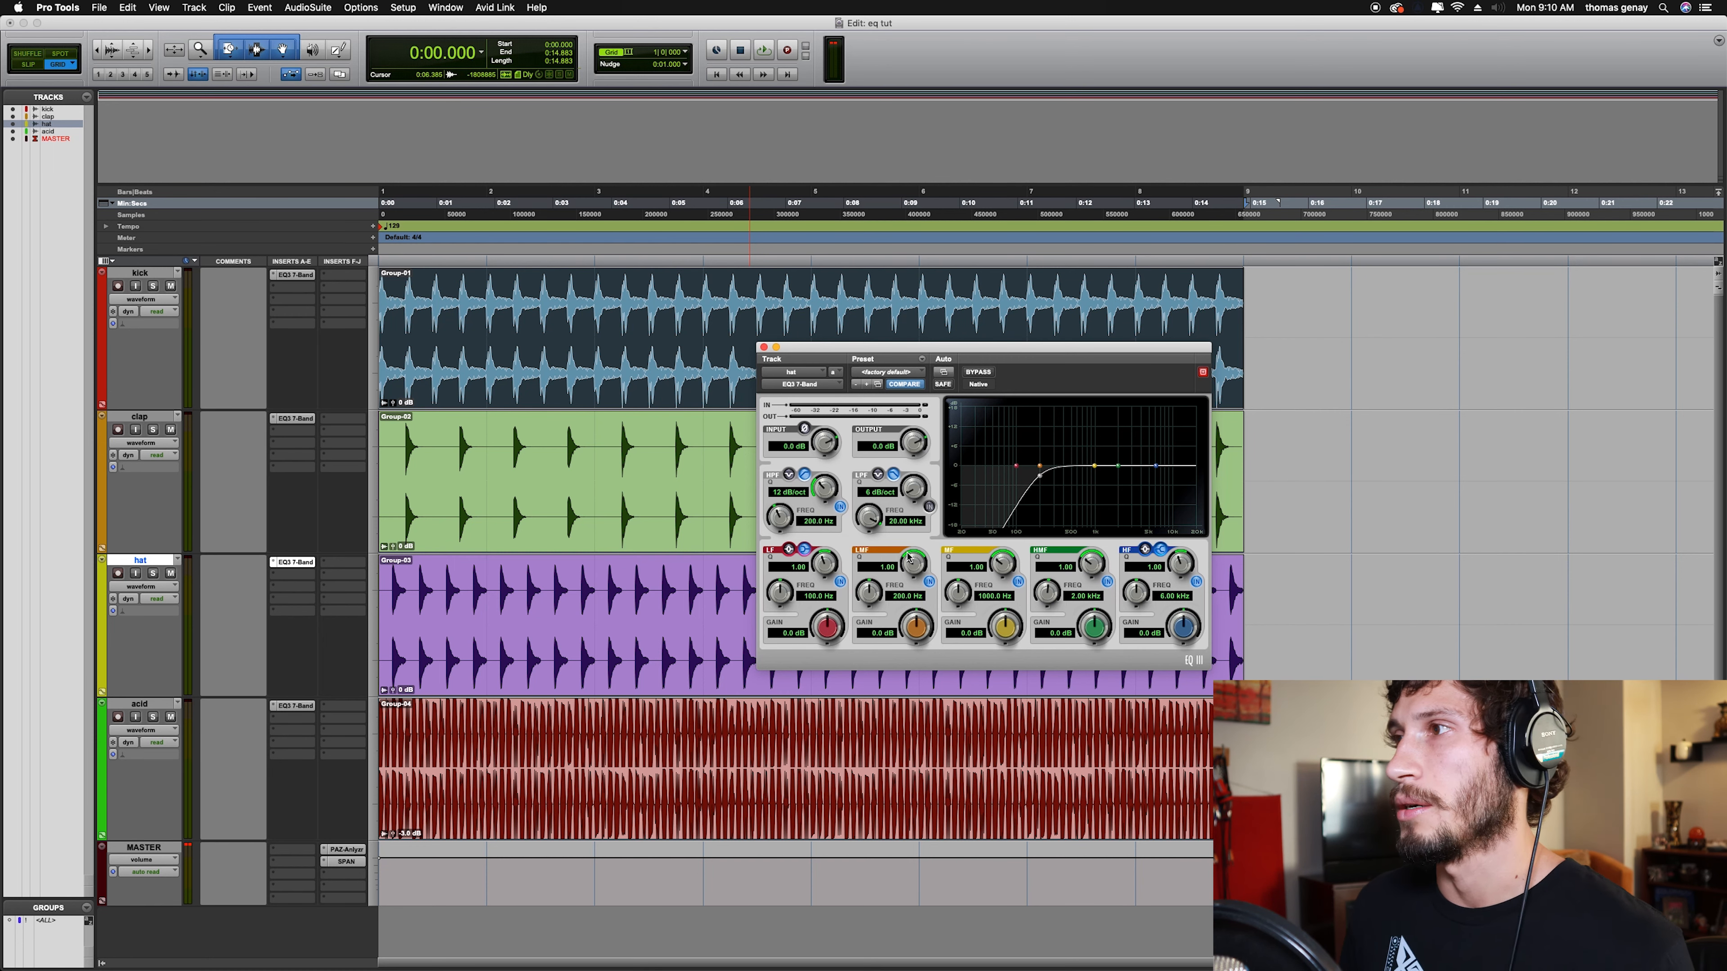
left_click(292, 562)
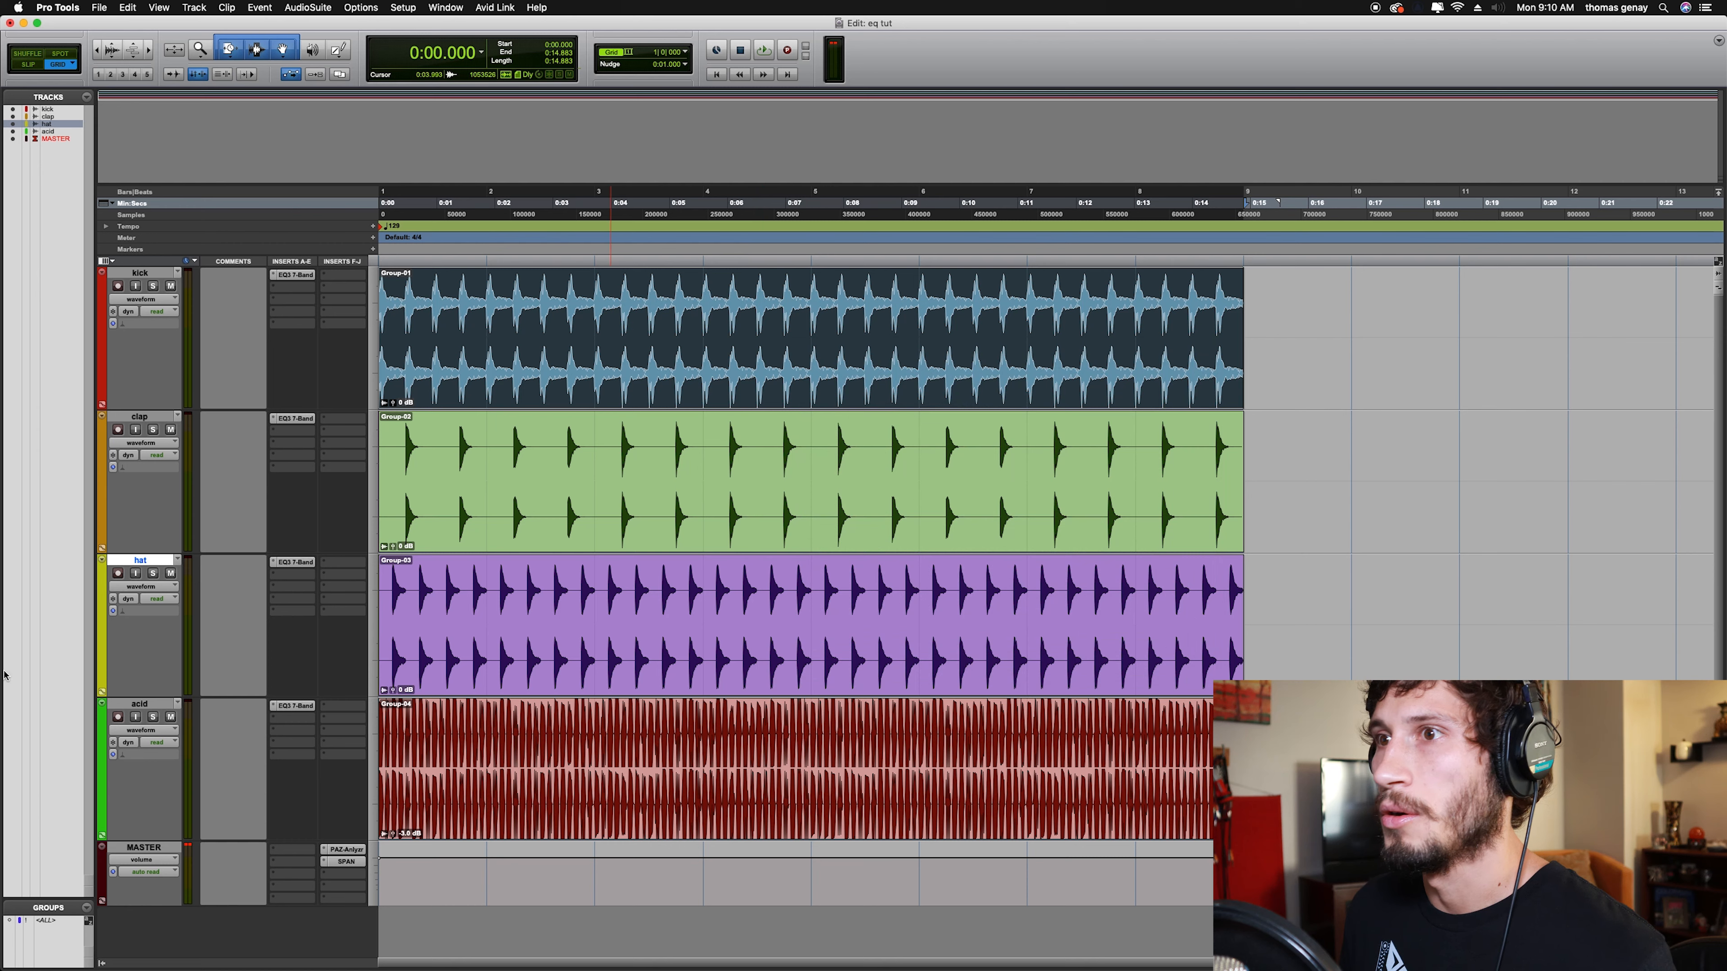
Solo the acid track and examine its frequency spectrum in the master's SPAN analyzer during playback
left_click(146, 704)
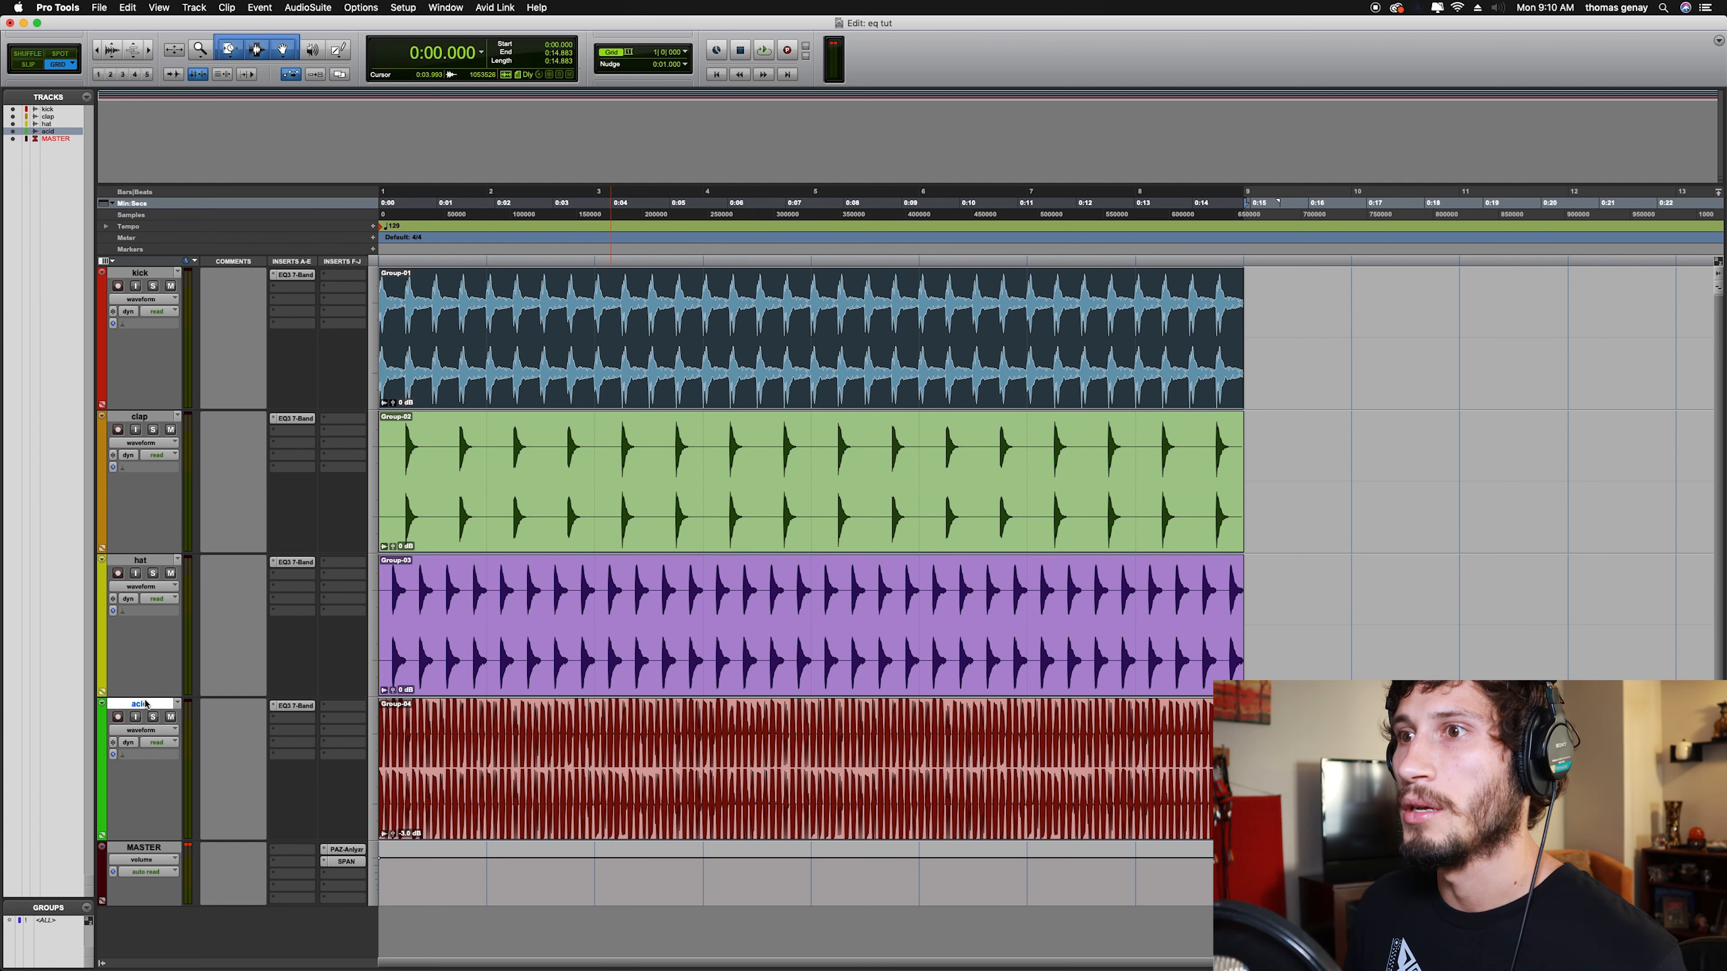
left_click(564, 797)
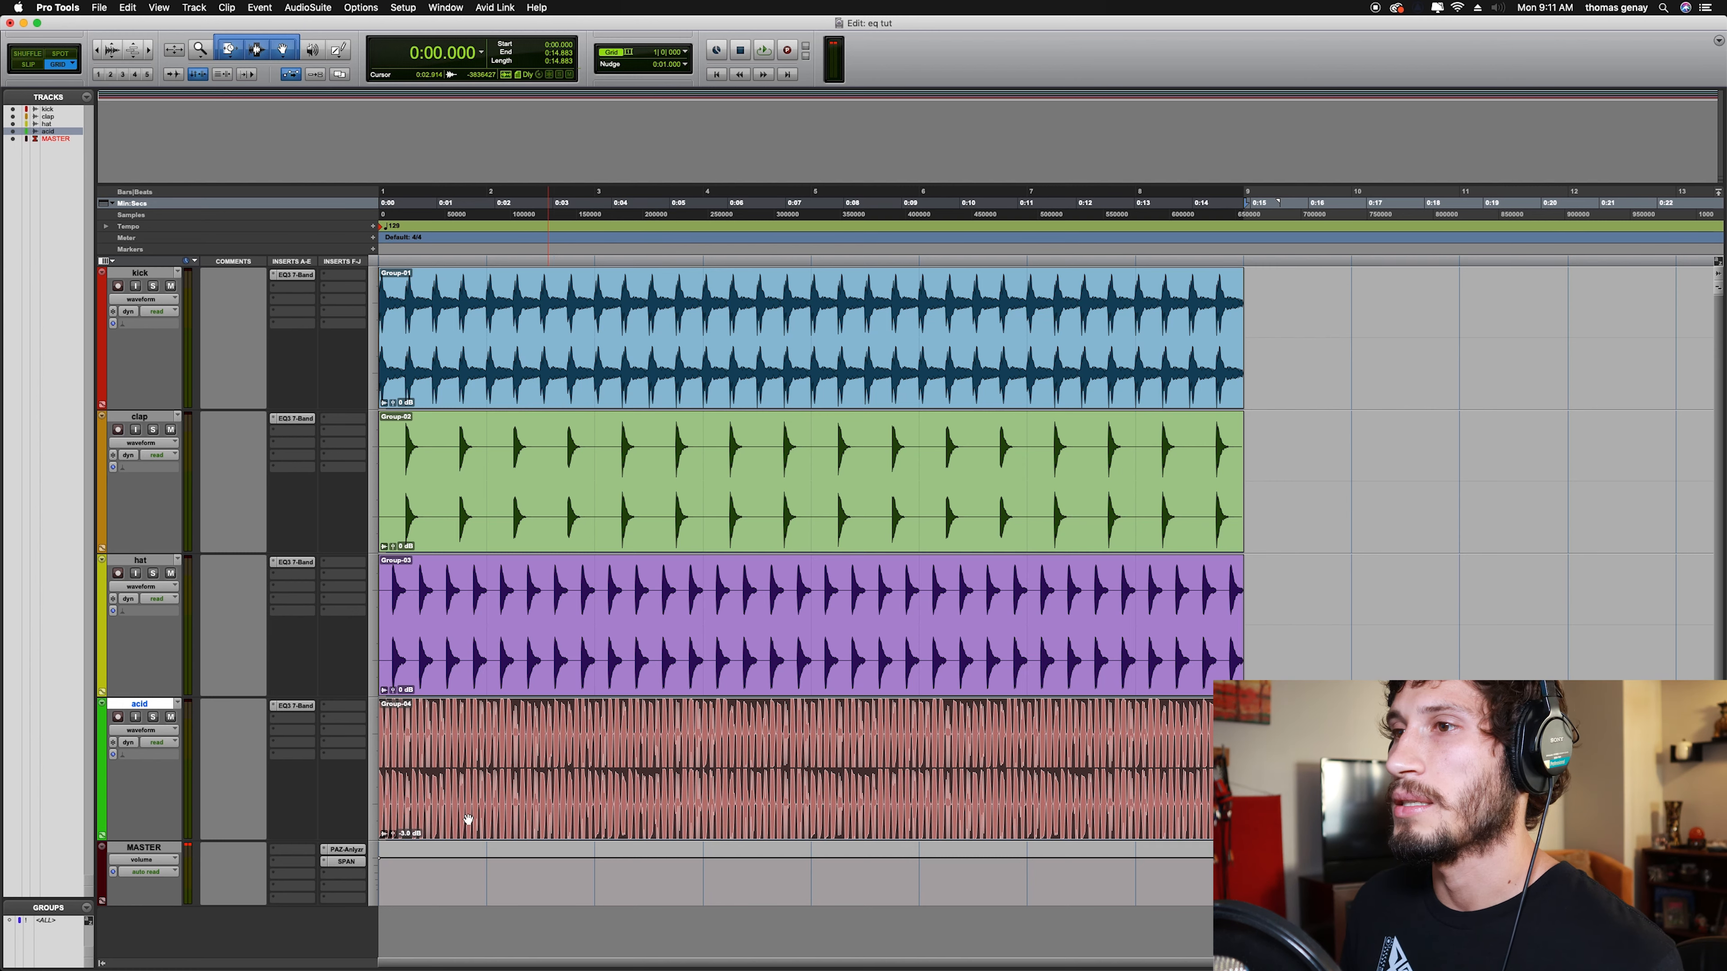
left_click(359, 863)
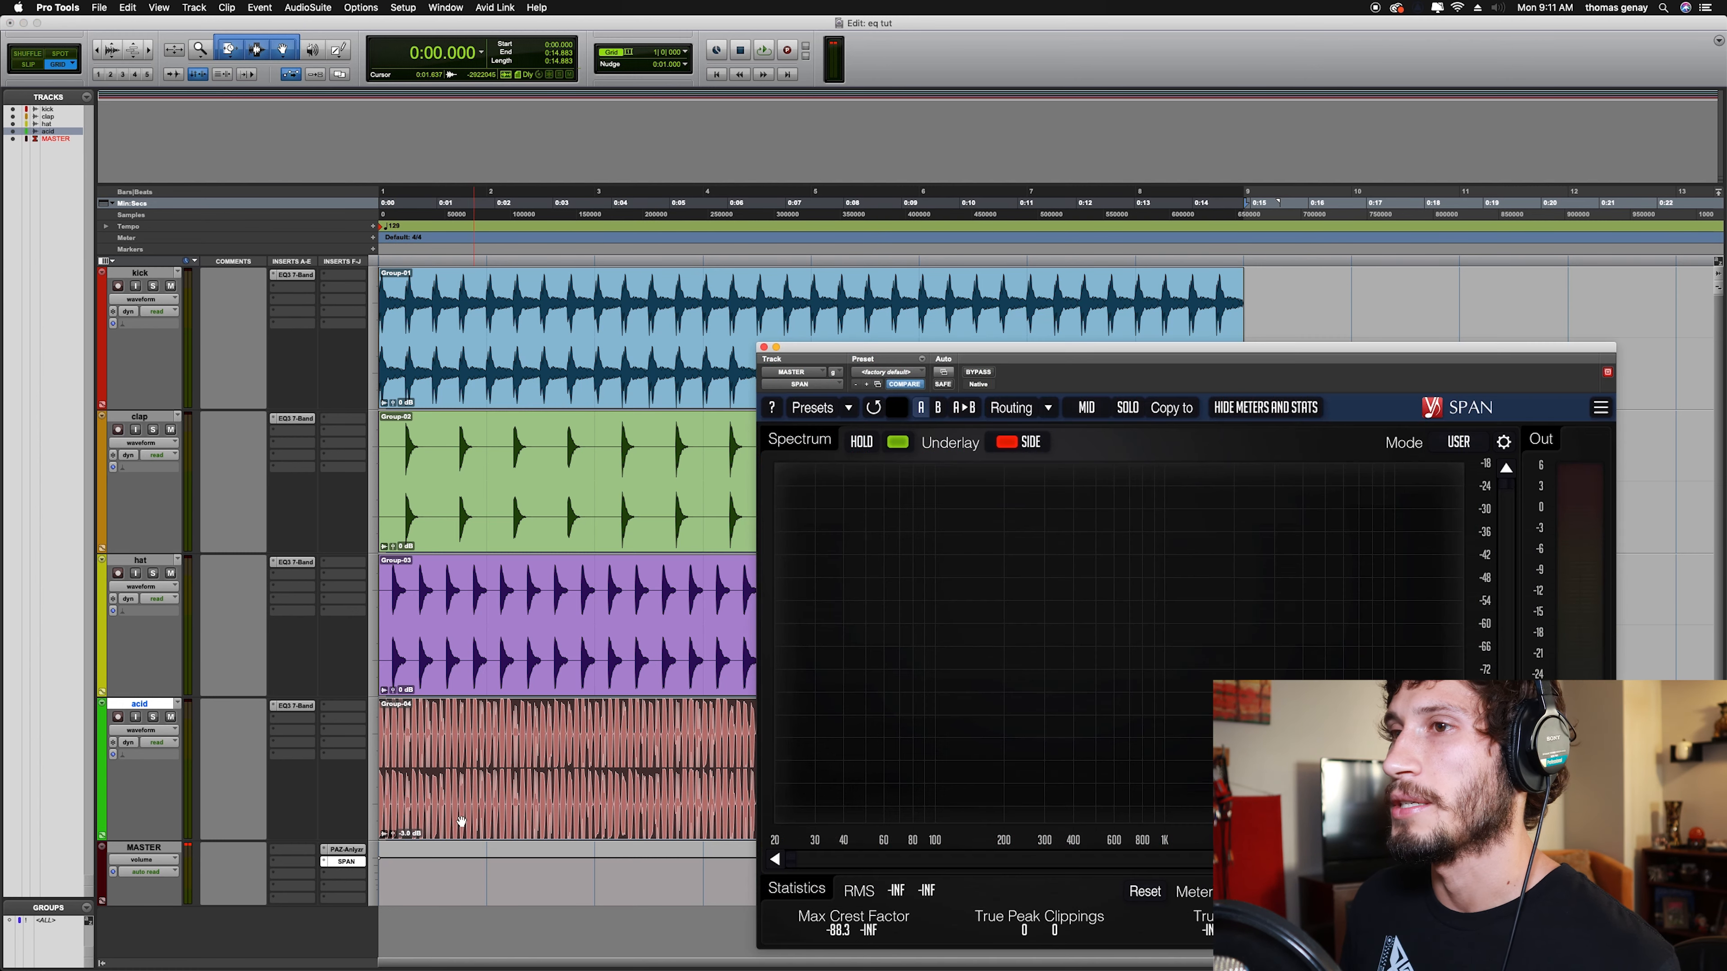
left_click(153, 717)
left_click_drag(964, 350, 675, 129)
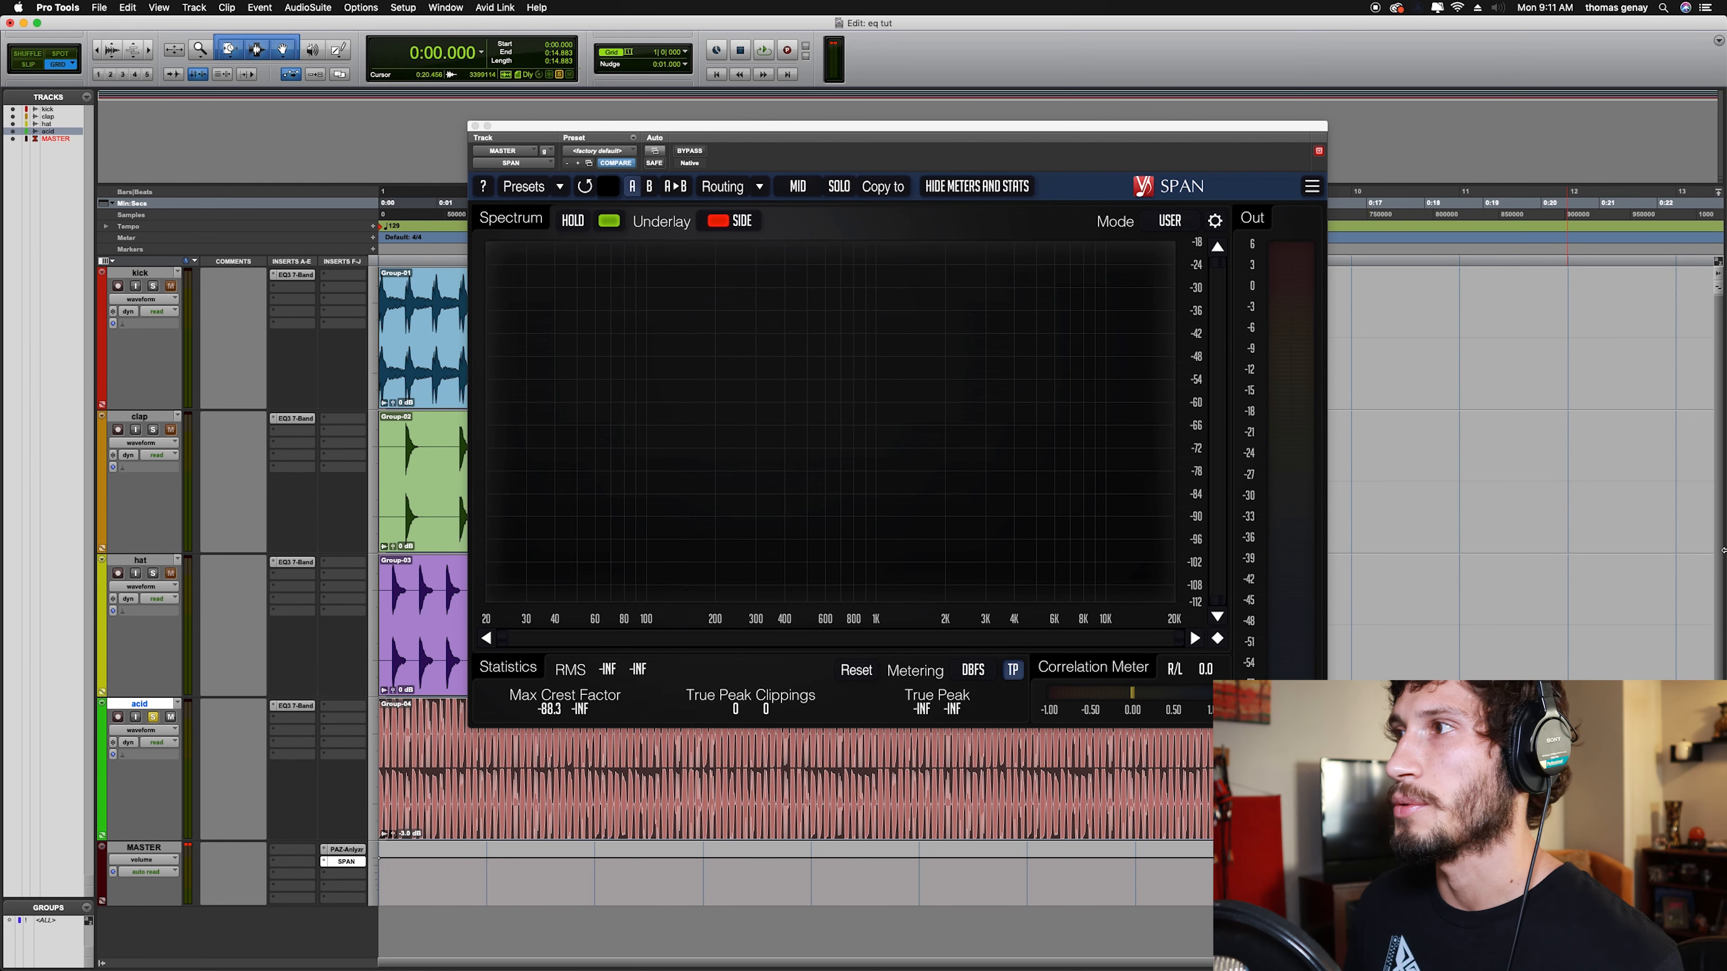
key("space")
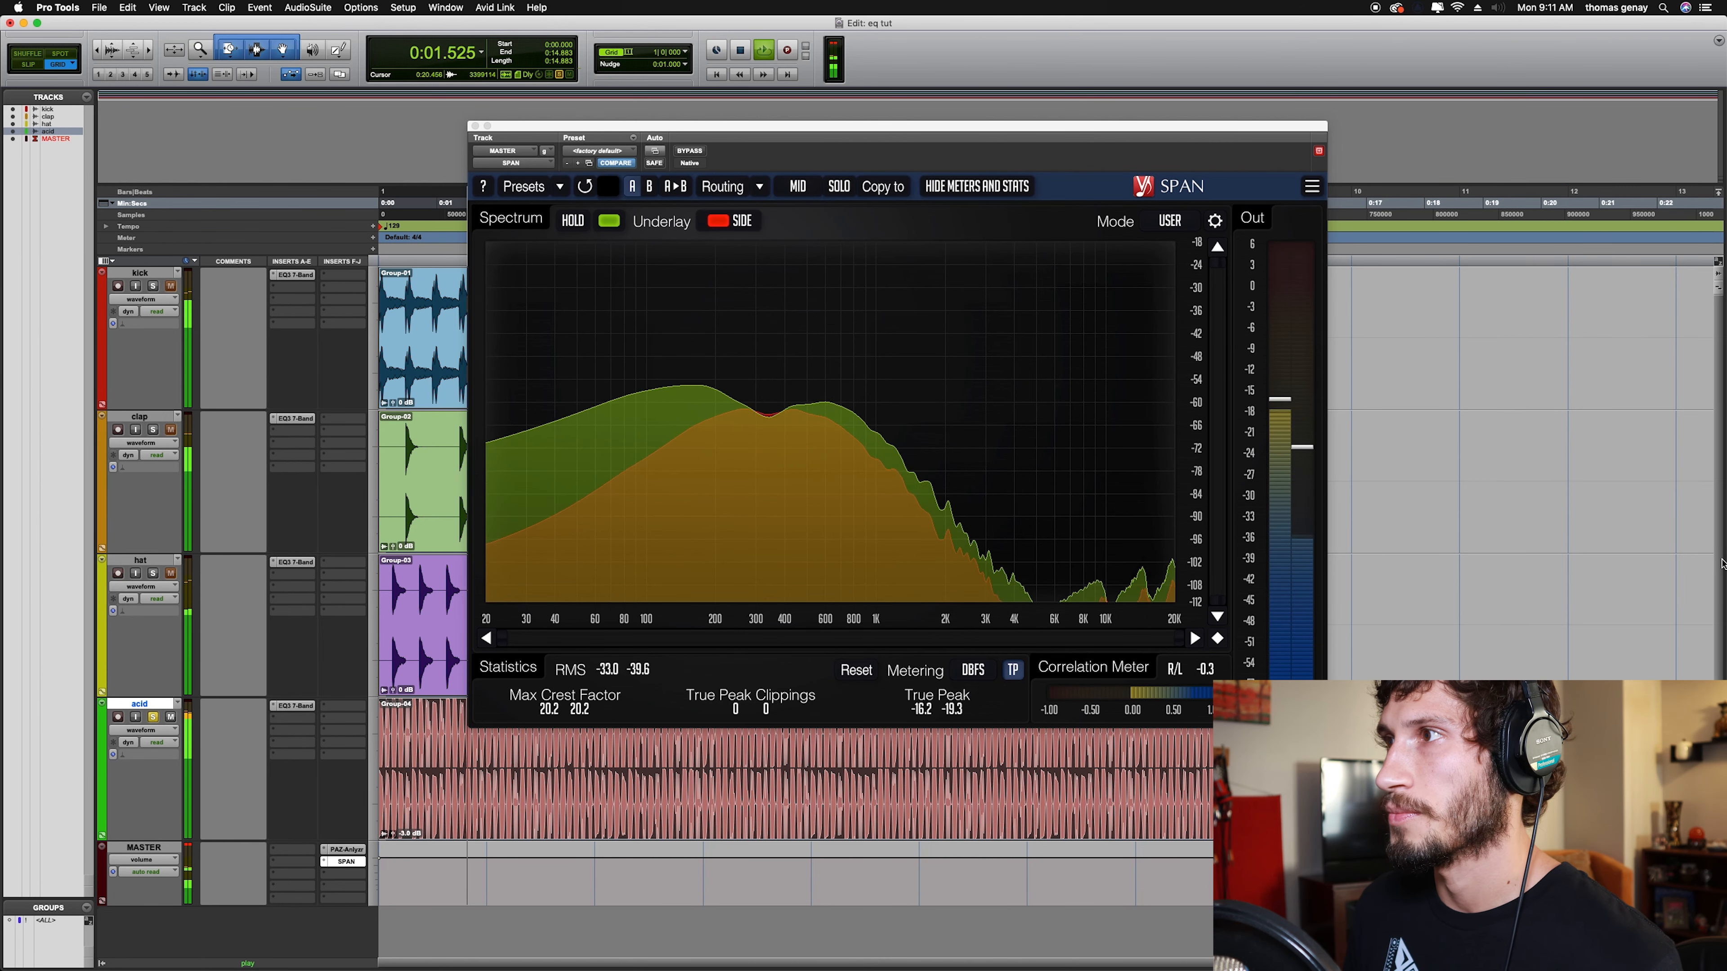
key("space")
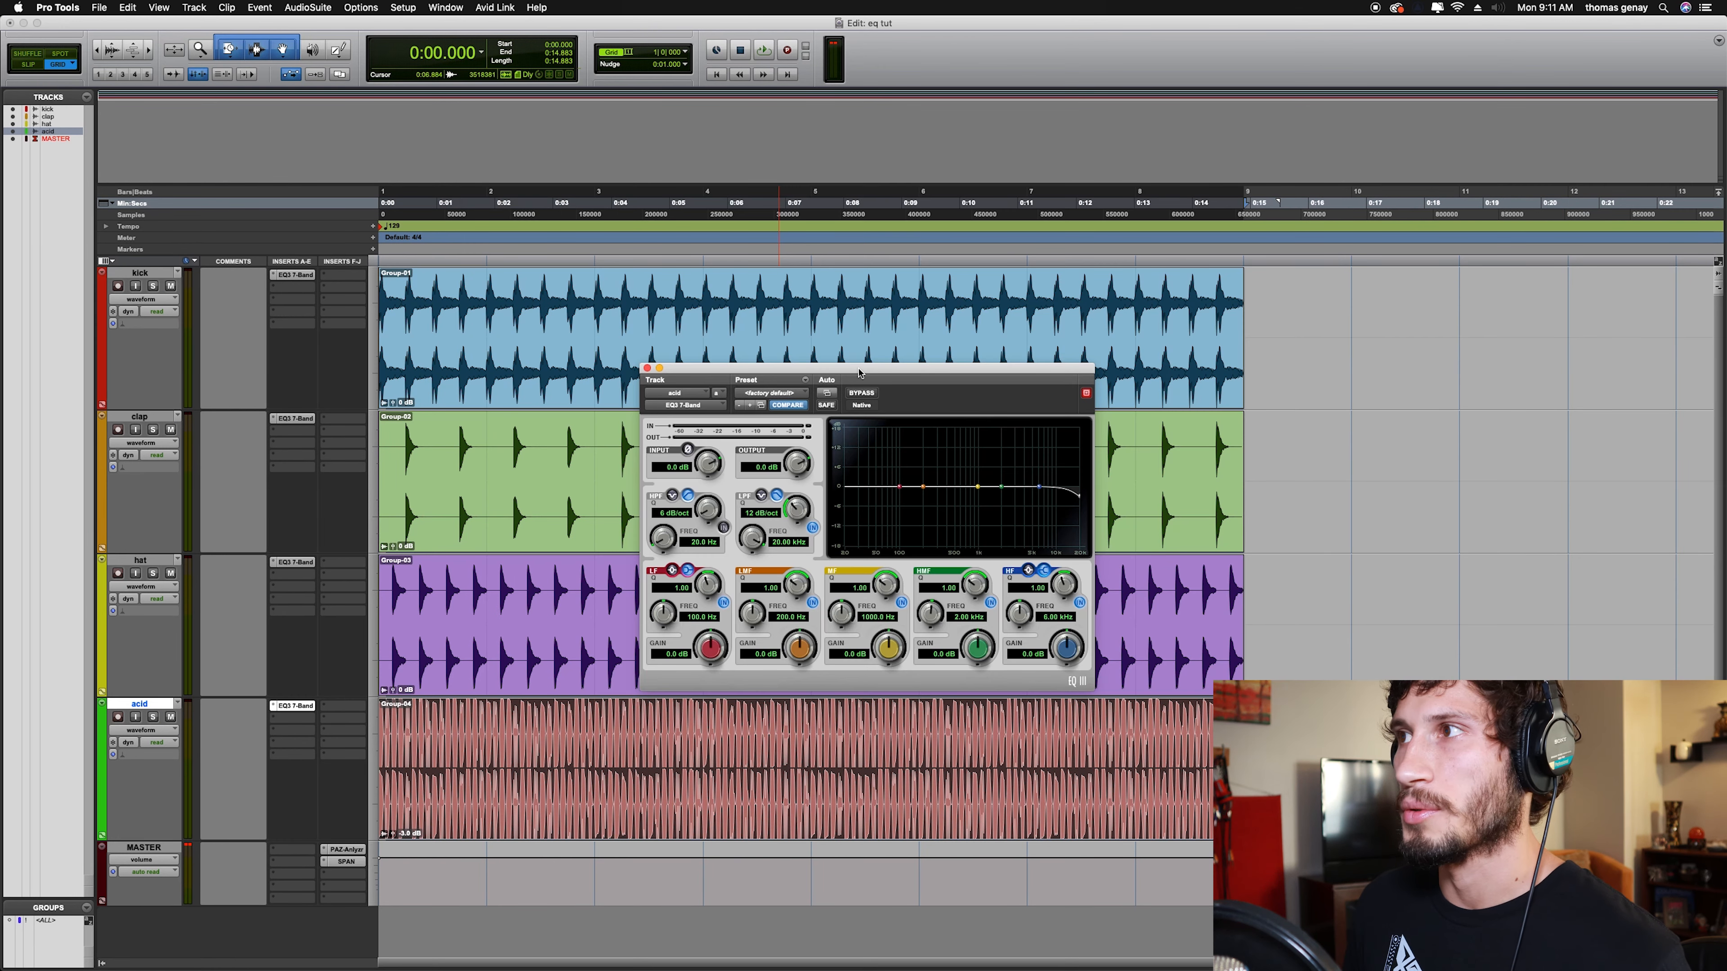
On the acid track's EQ, set a 12 dB/oct low-pass at 7.28 kHz and a 24 dB/oct high-pass at about 90 Hz
mouse_move(751, 548)
left_mouse_down()
mouse_move(748, 568)
mouse_move(755, 554)
left_mouse_up()
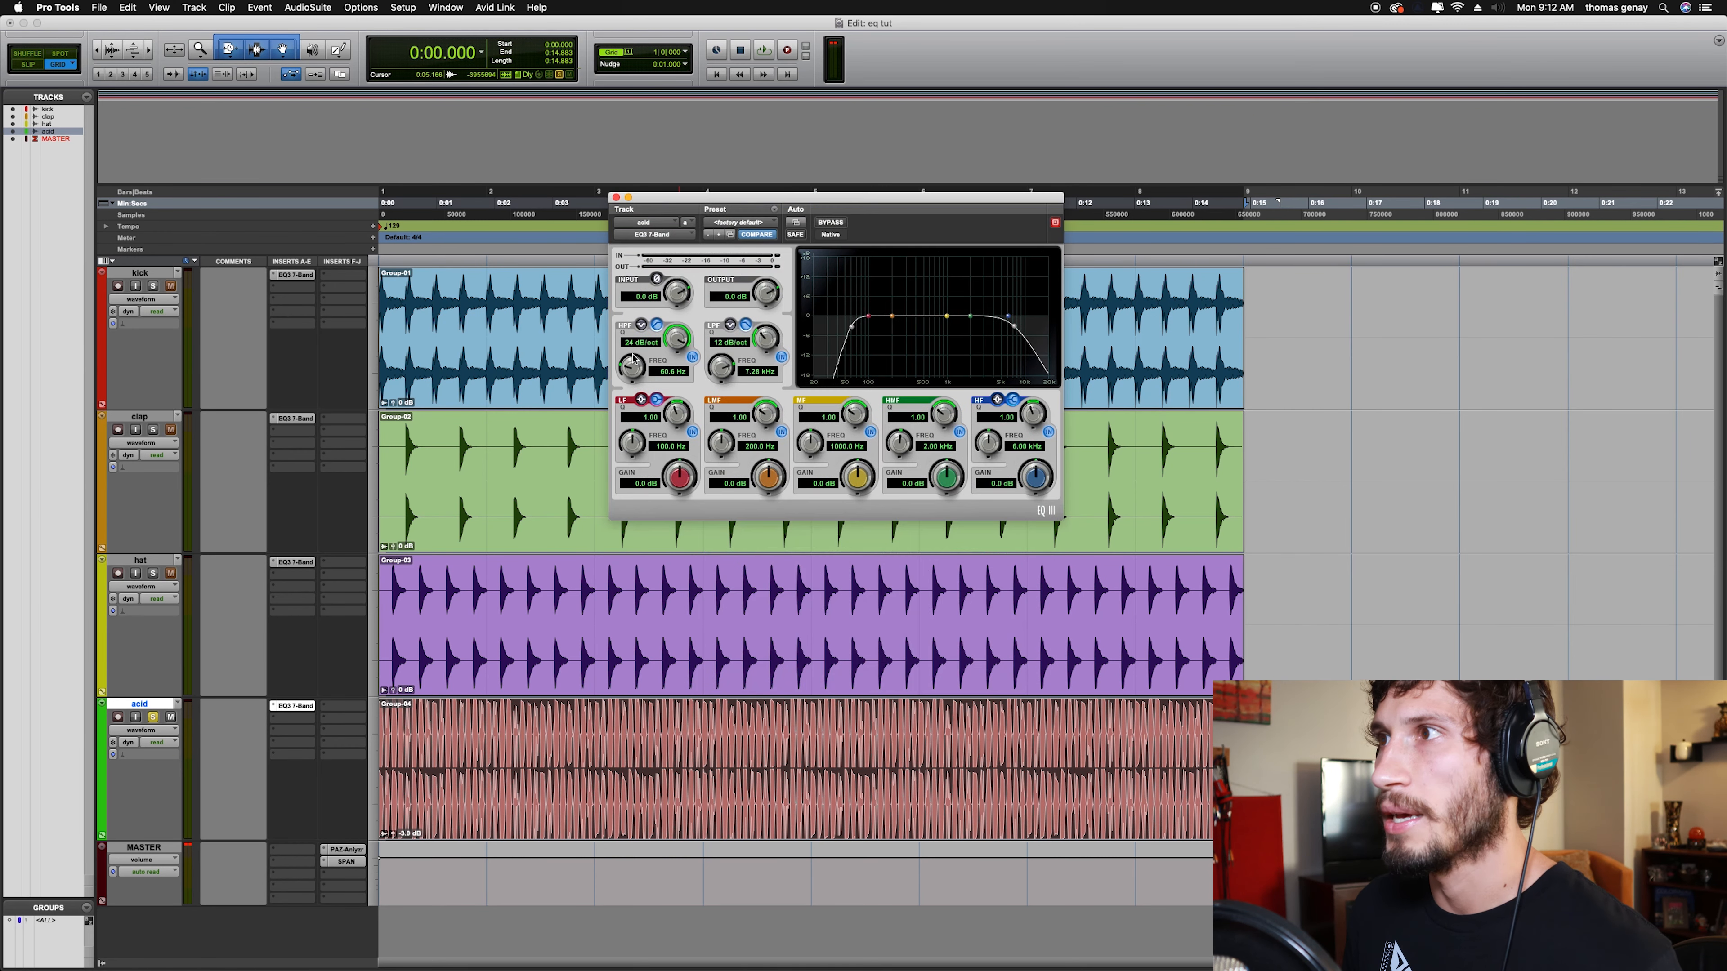
left_click_drag(633, 359, 635, 351)
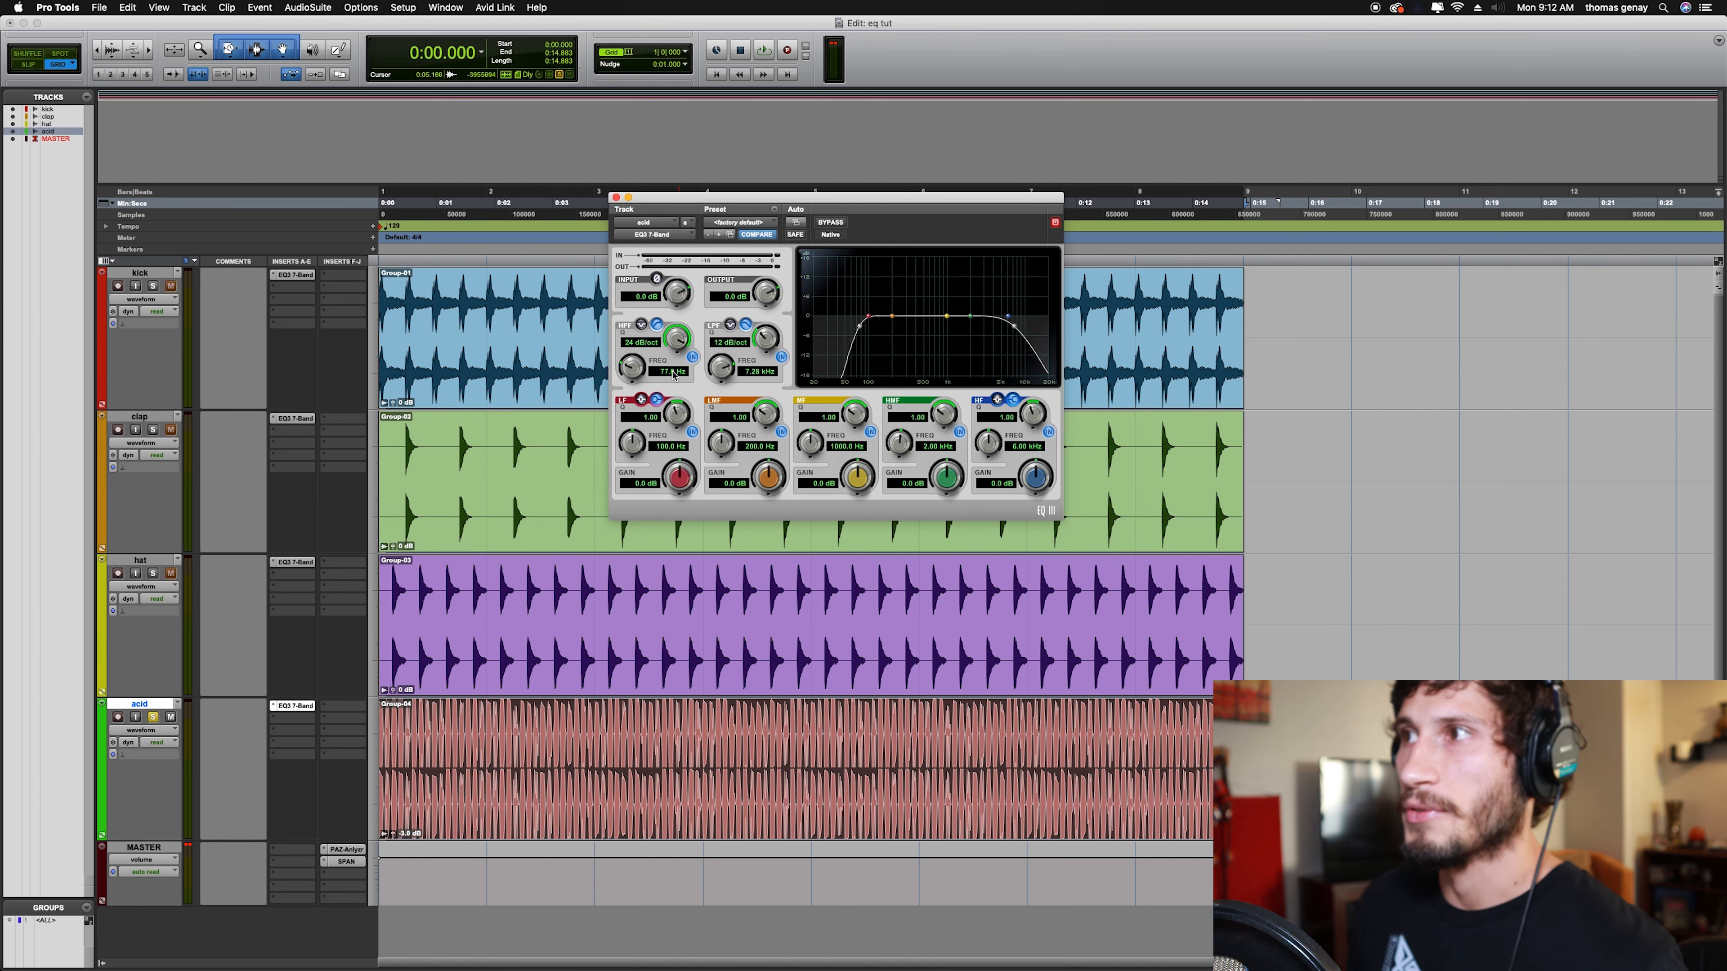
Play the soloed acid track and compare its sound with the EQ bypassed and active
key("space")
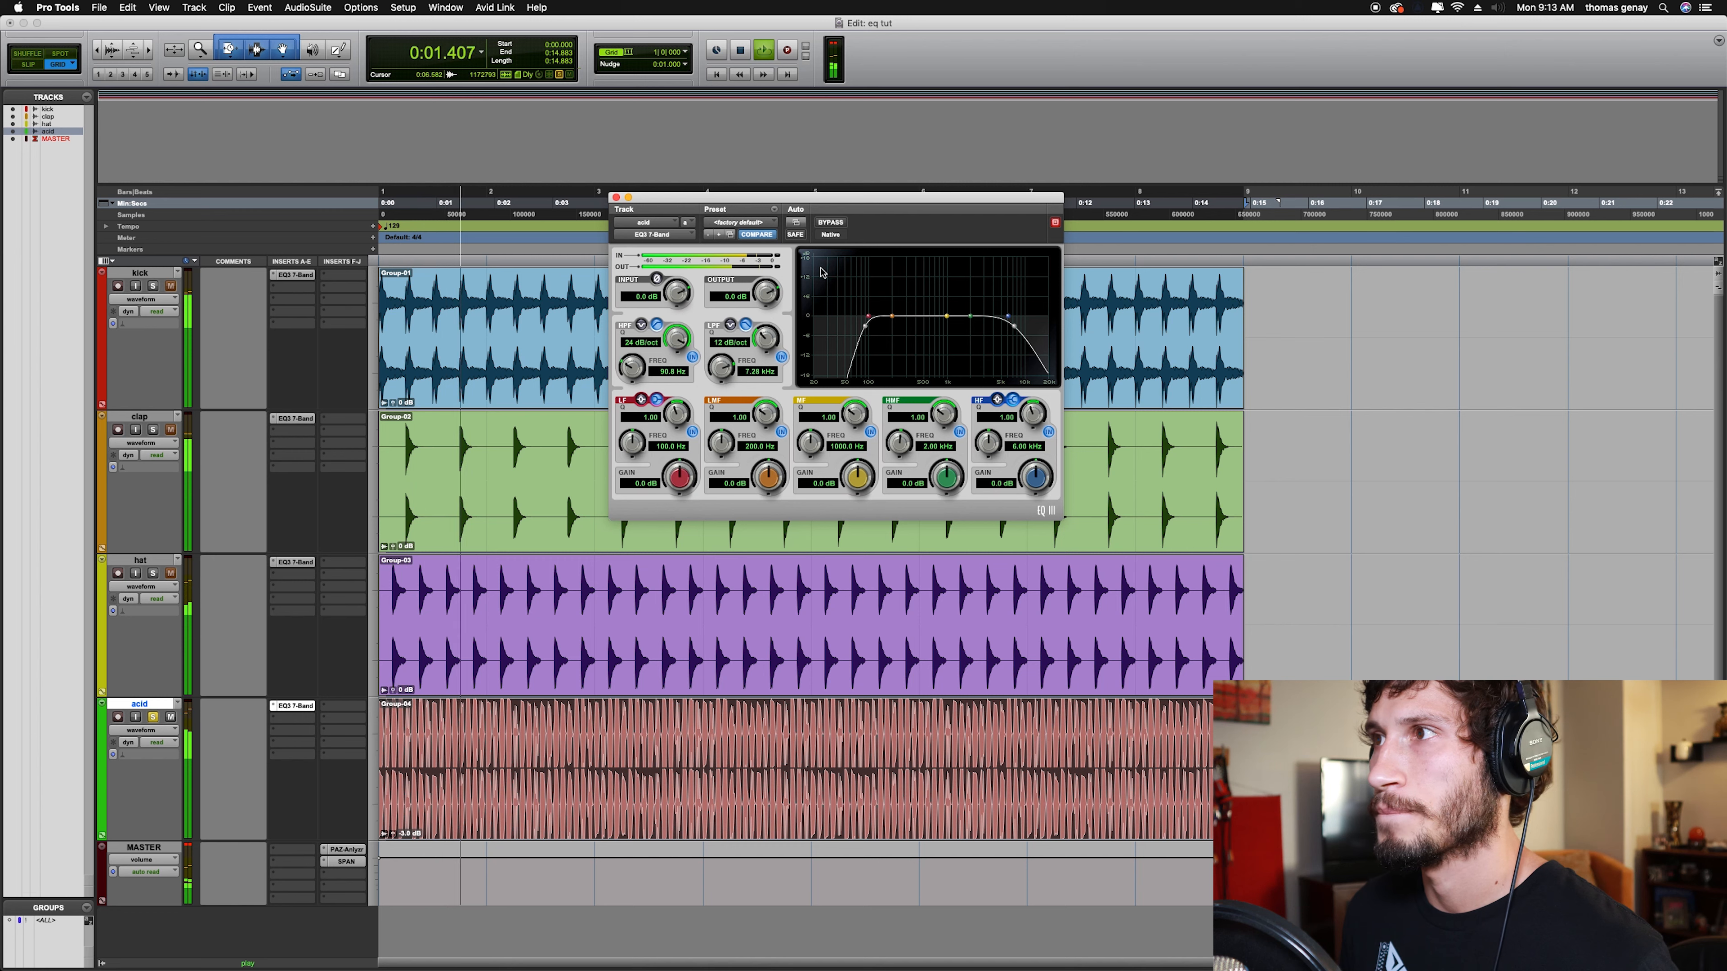
left_click(831, 223)
left_click(831, 223)
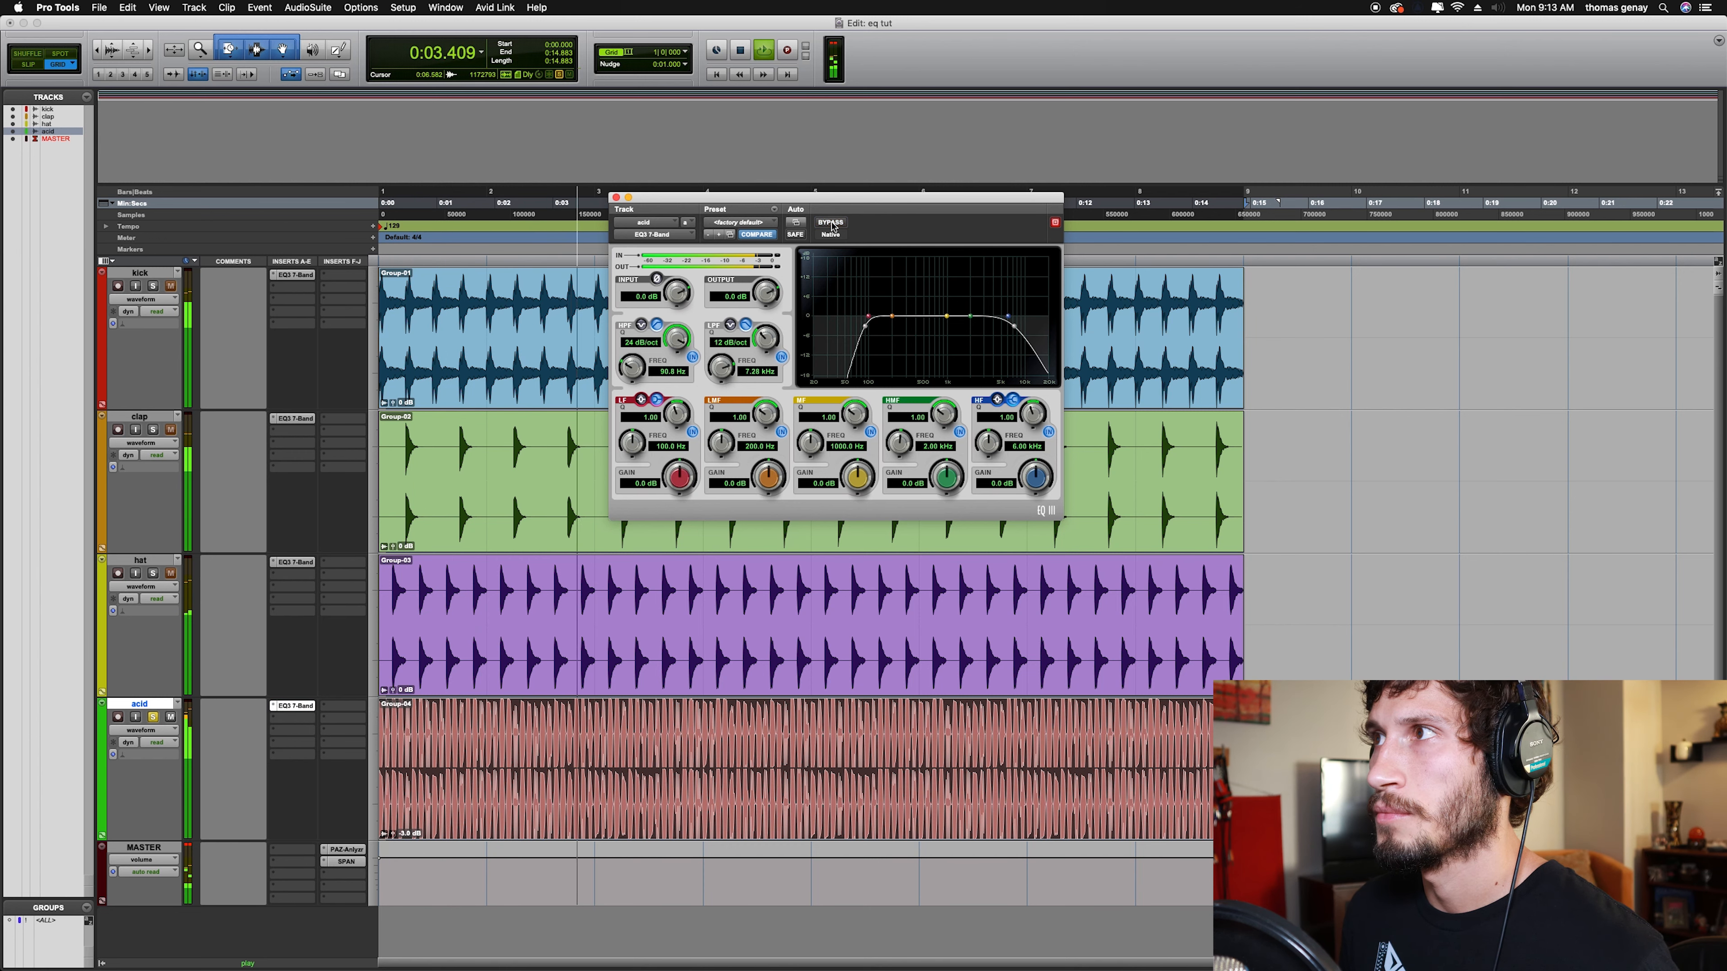
key("space")
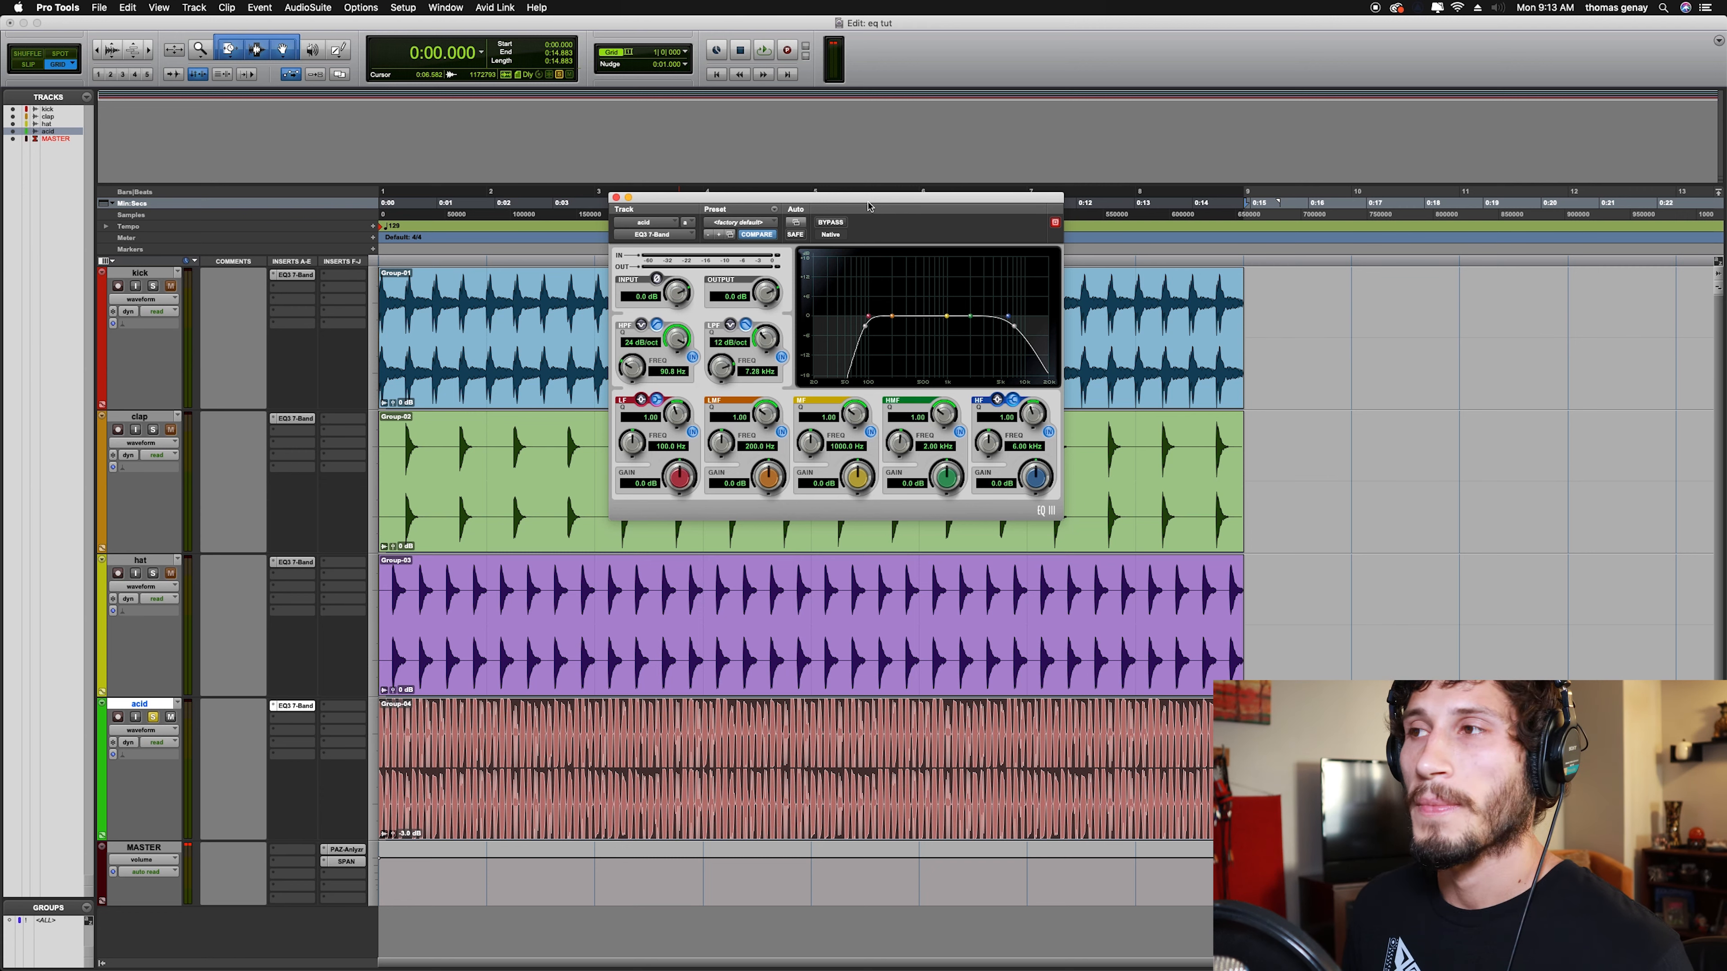
Take the acid track out of solo and play all tracks together
left_click(153, 718)
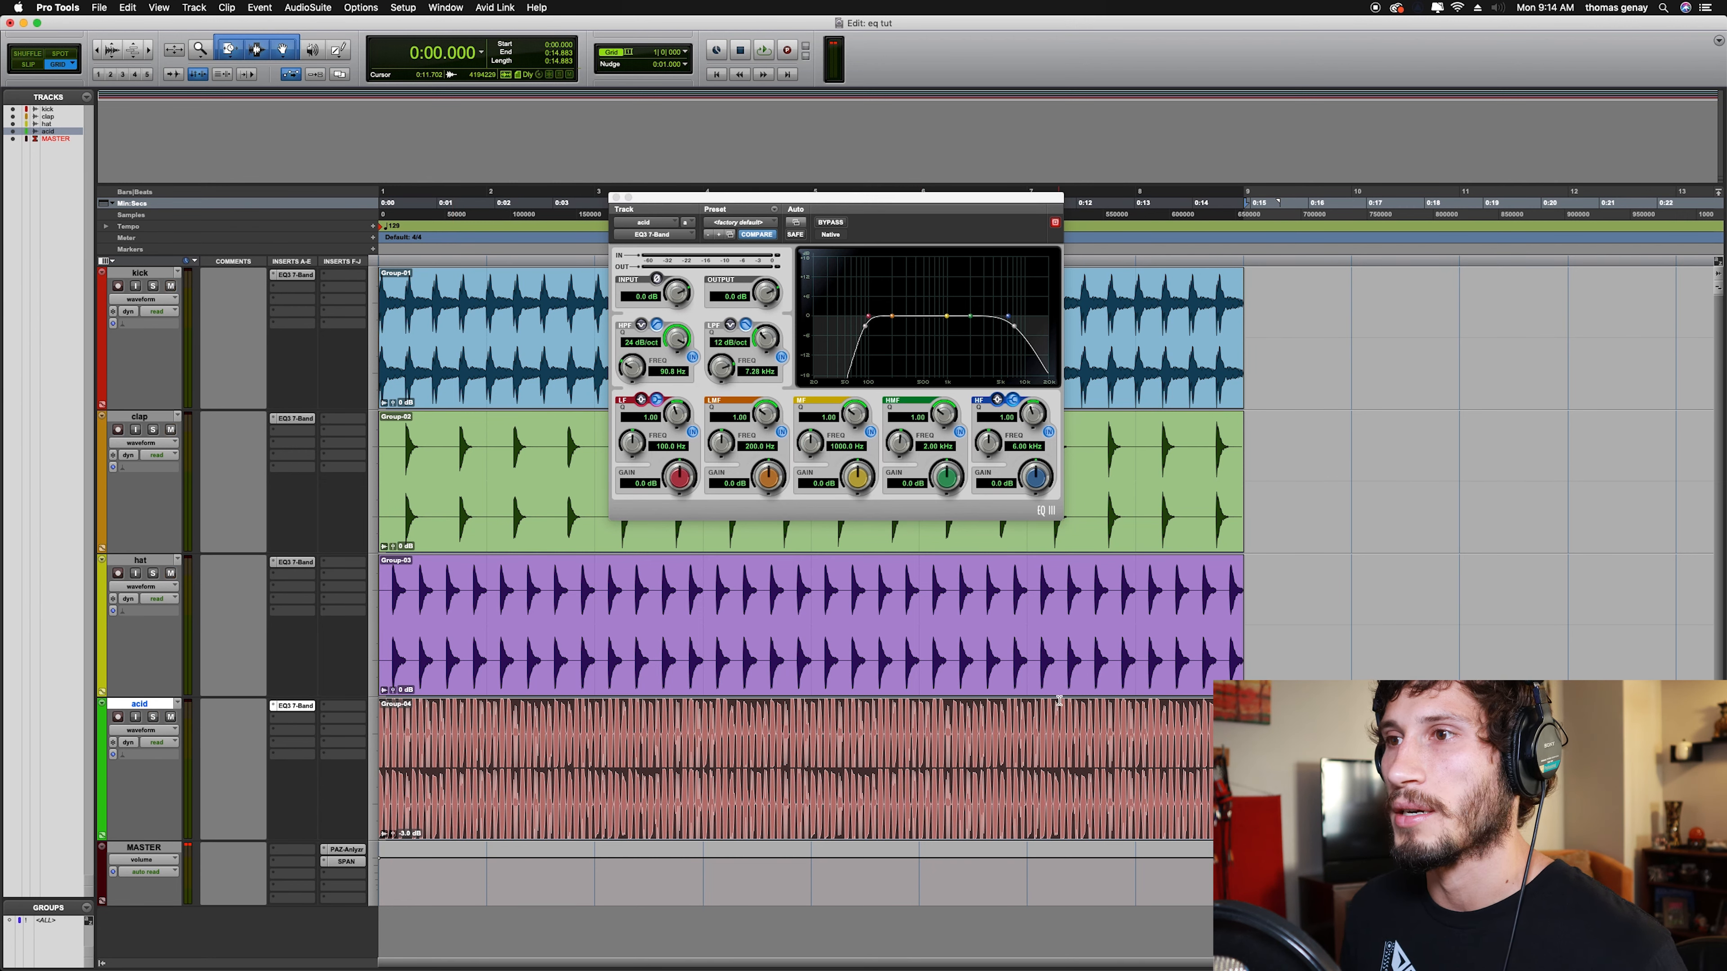
key("space")
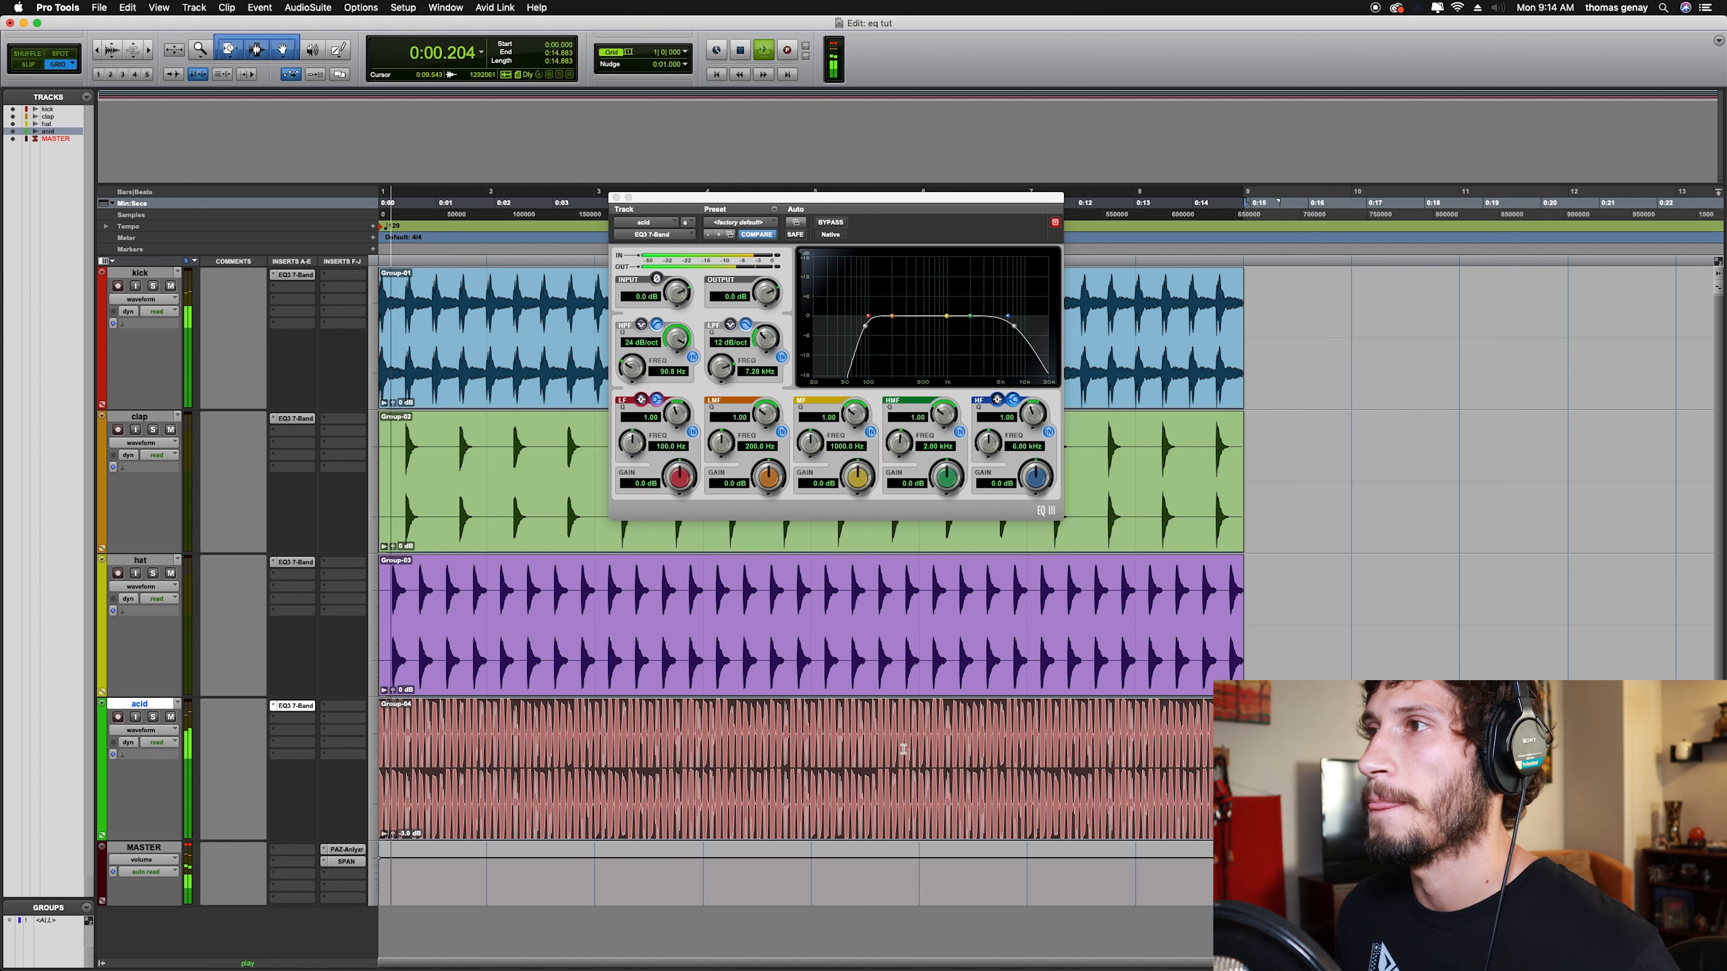
During full-mix playback, compare the sound with the acid track's EQ bypassed and active
left_click(295, 708, "super")
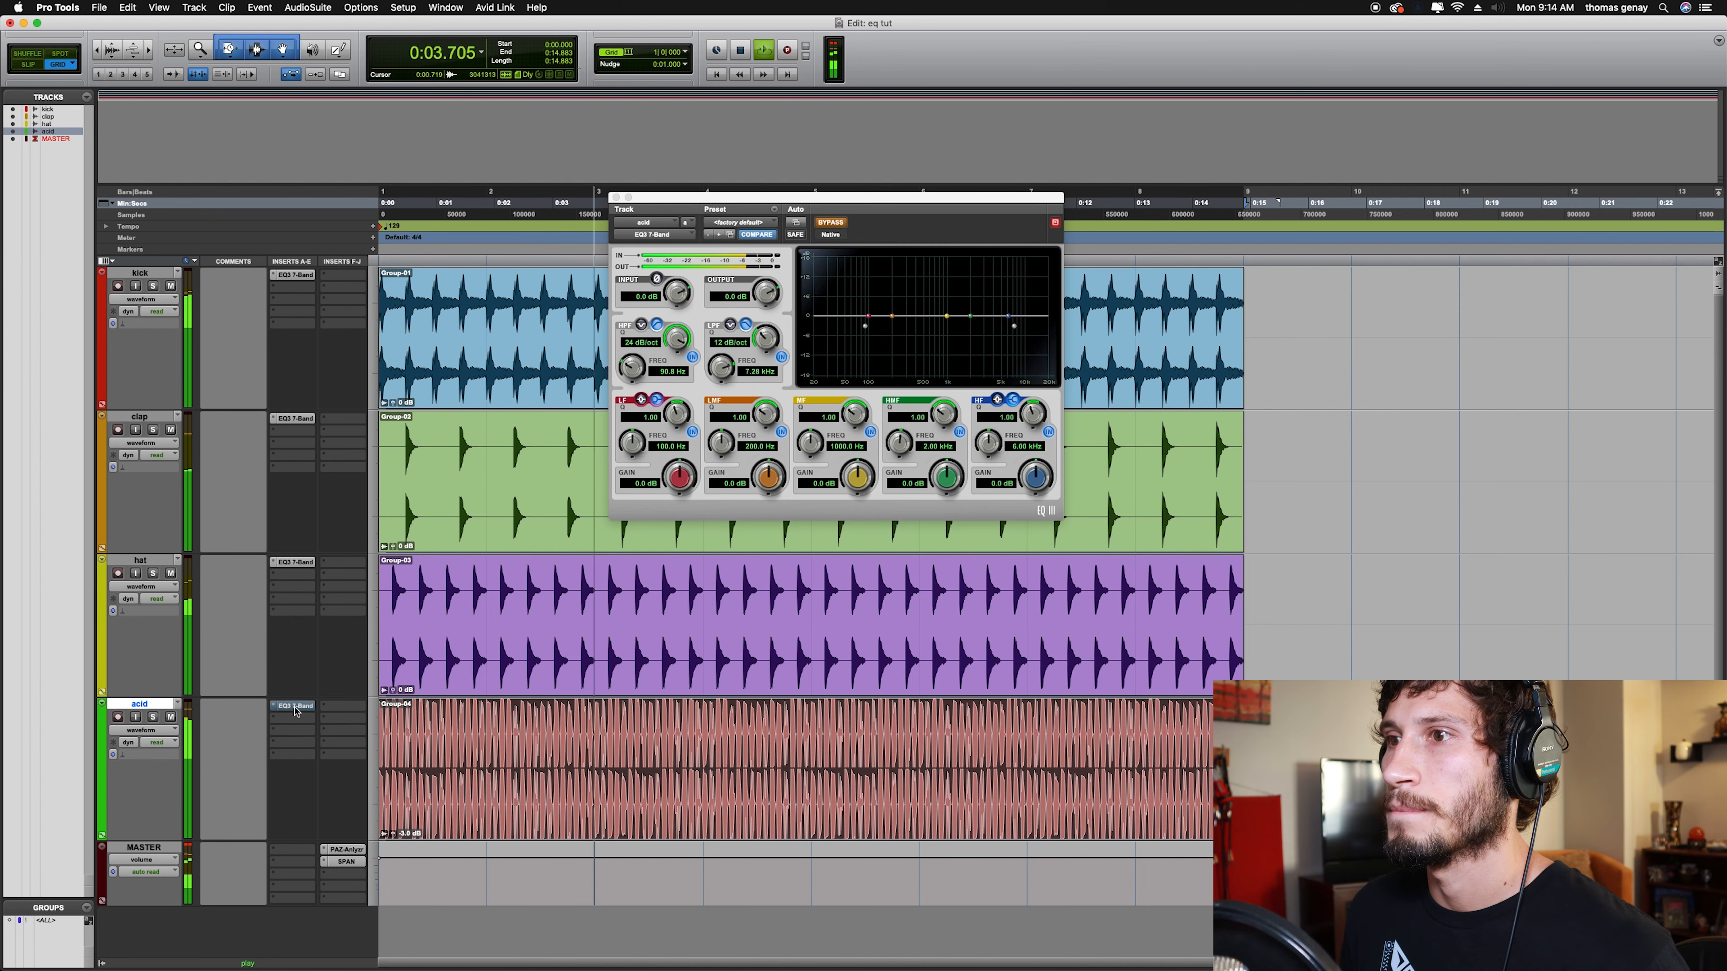
left_click(295, 709, "super")
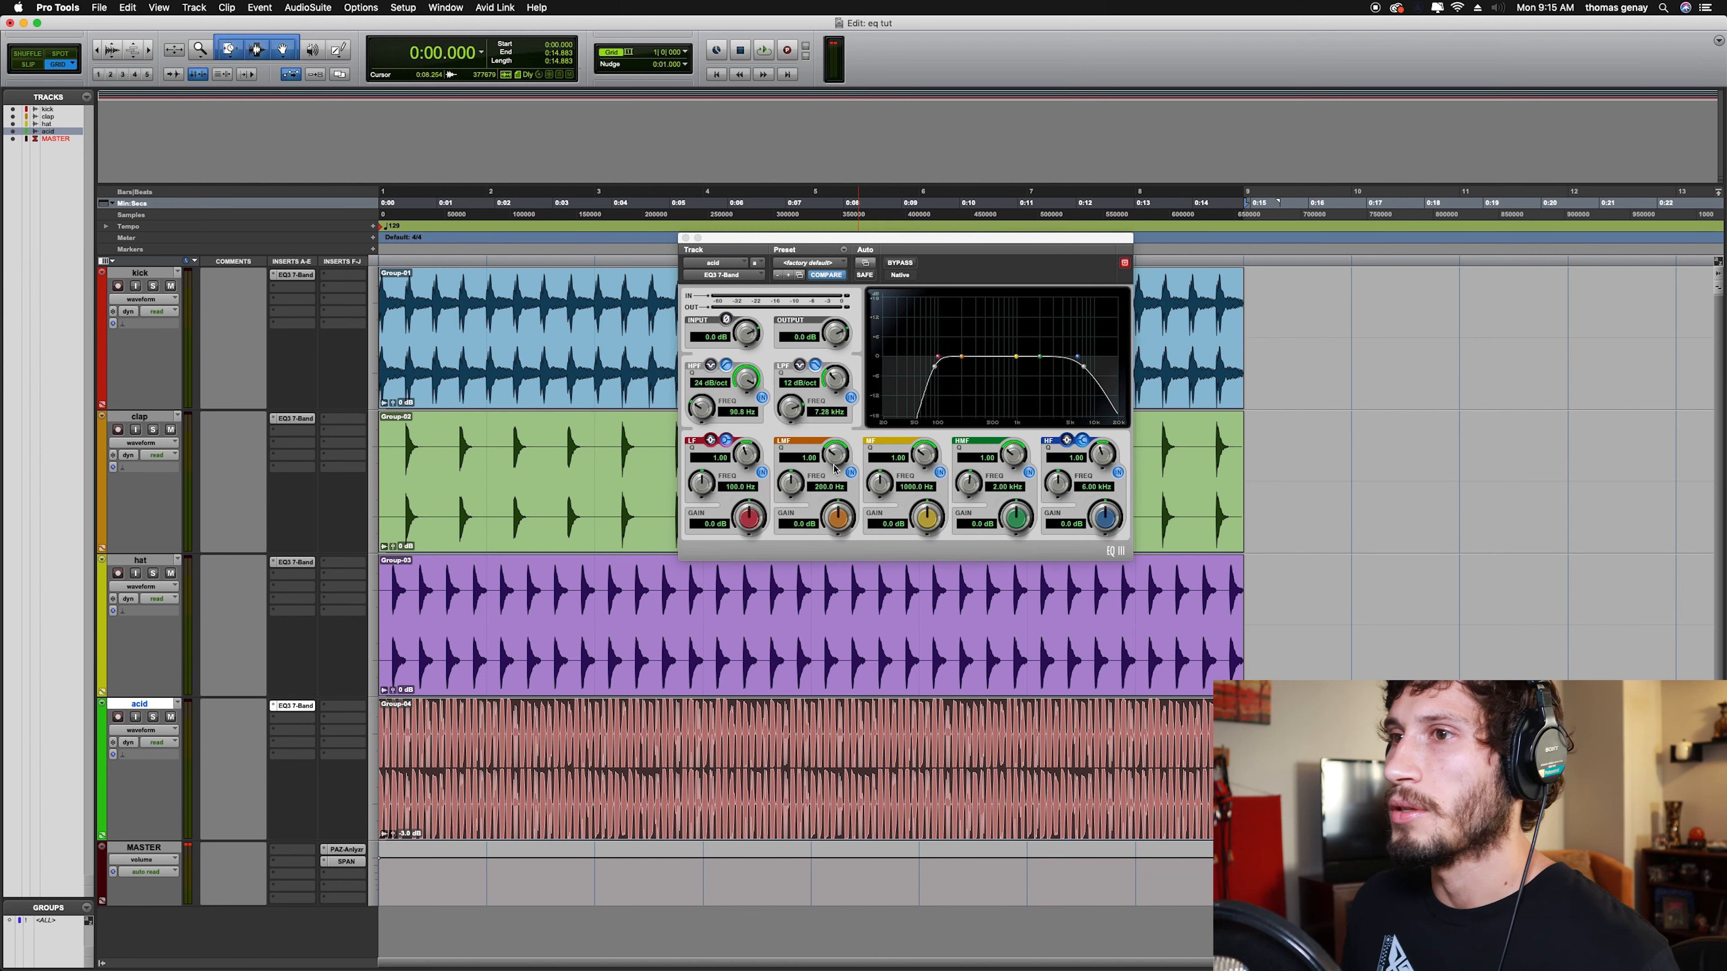
Boost a narrow low-mid band on the acid EQ to 18 dB and sweep its frequency during playback, settling just above 200 Hz
left_click(838, 367)
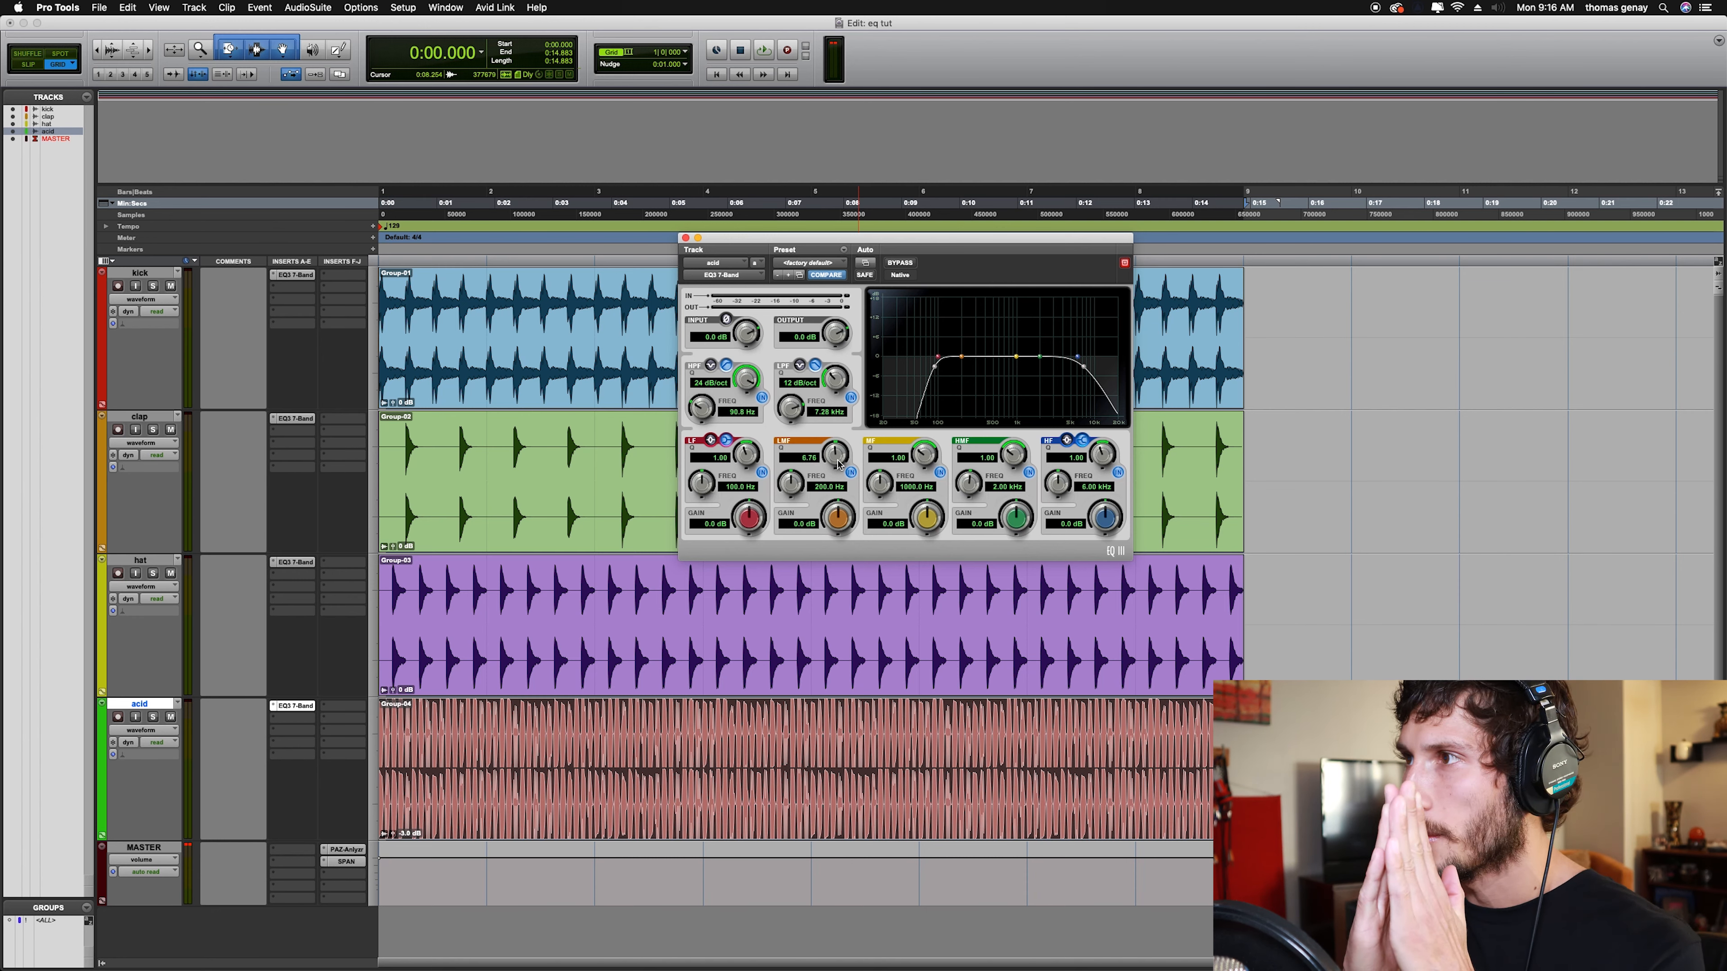
left_click_drag(836, 524, 839, 506)
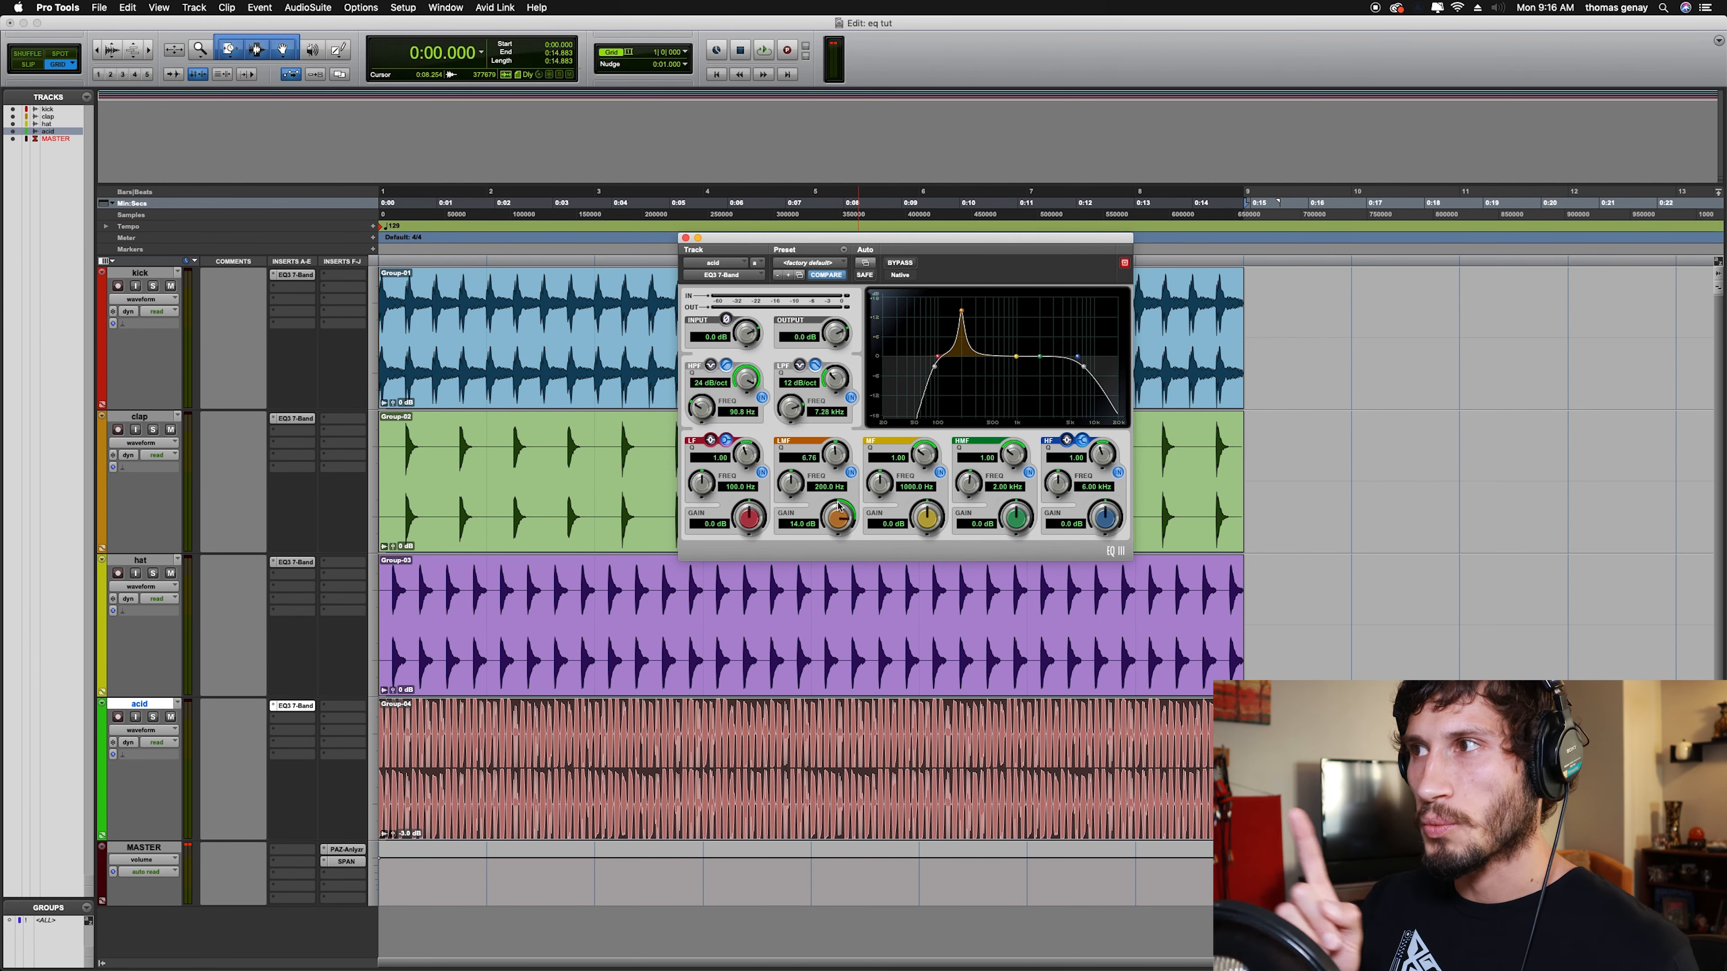
left_click_drag(794, 495, 794, 486)
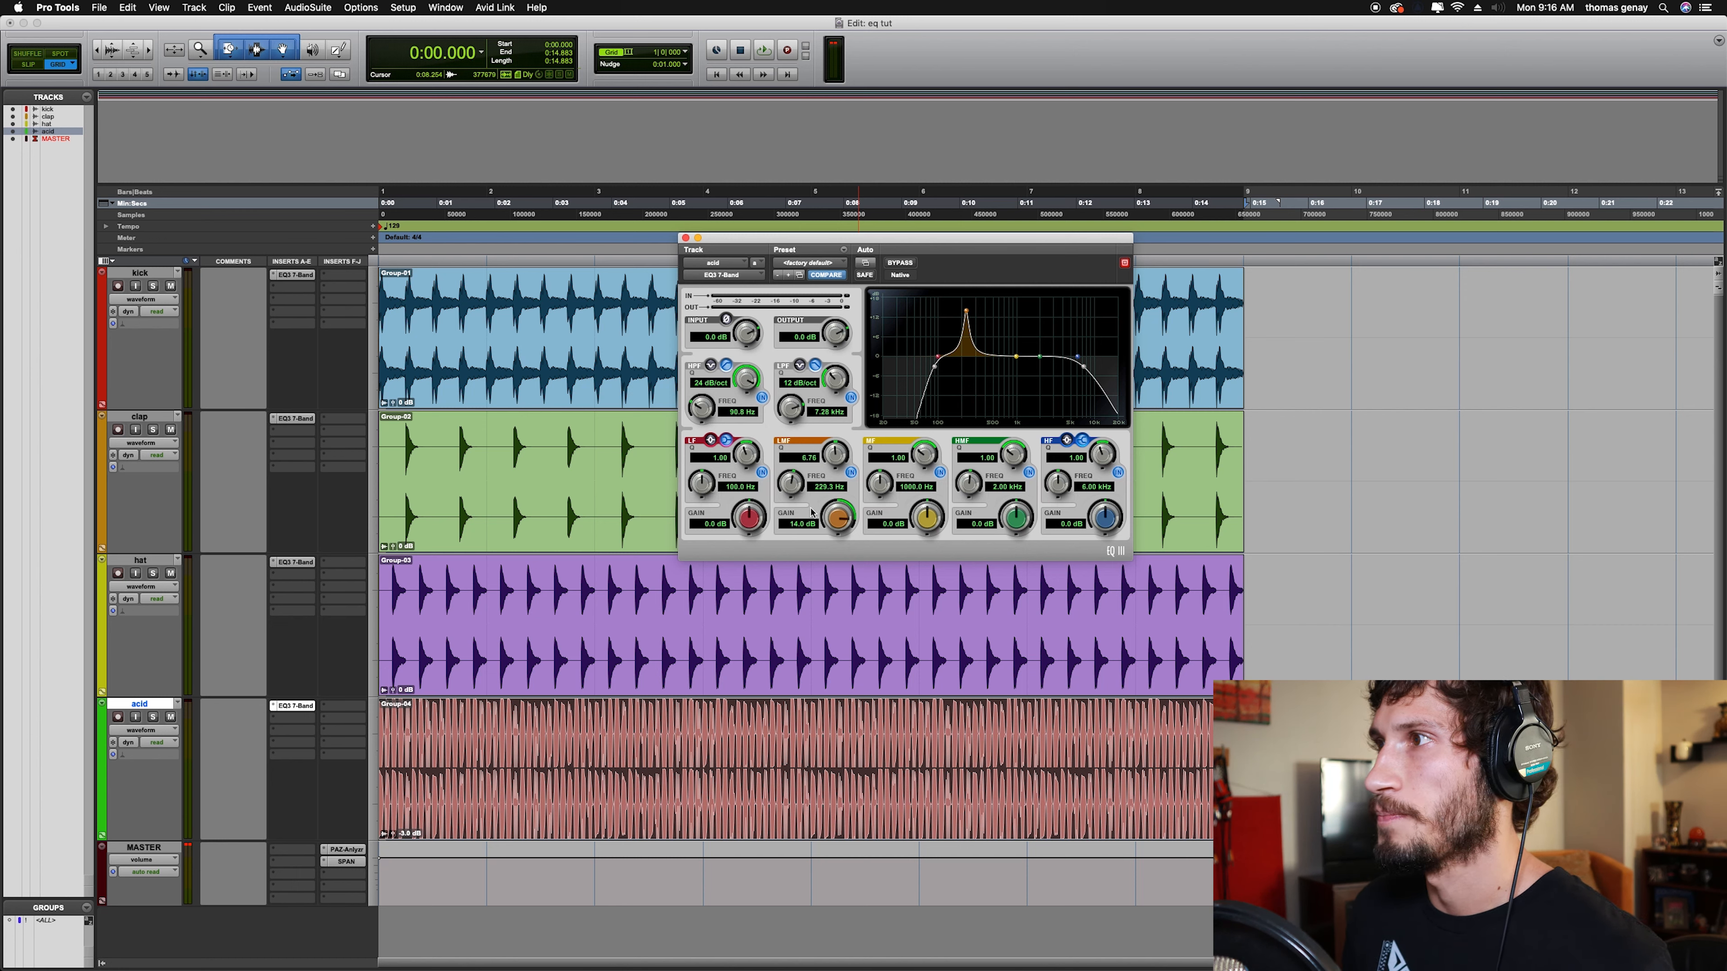
key("space")
left_click_drag(812, 511, 783, 497)
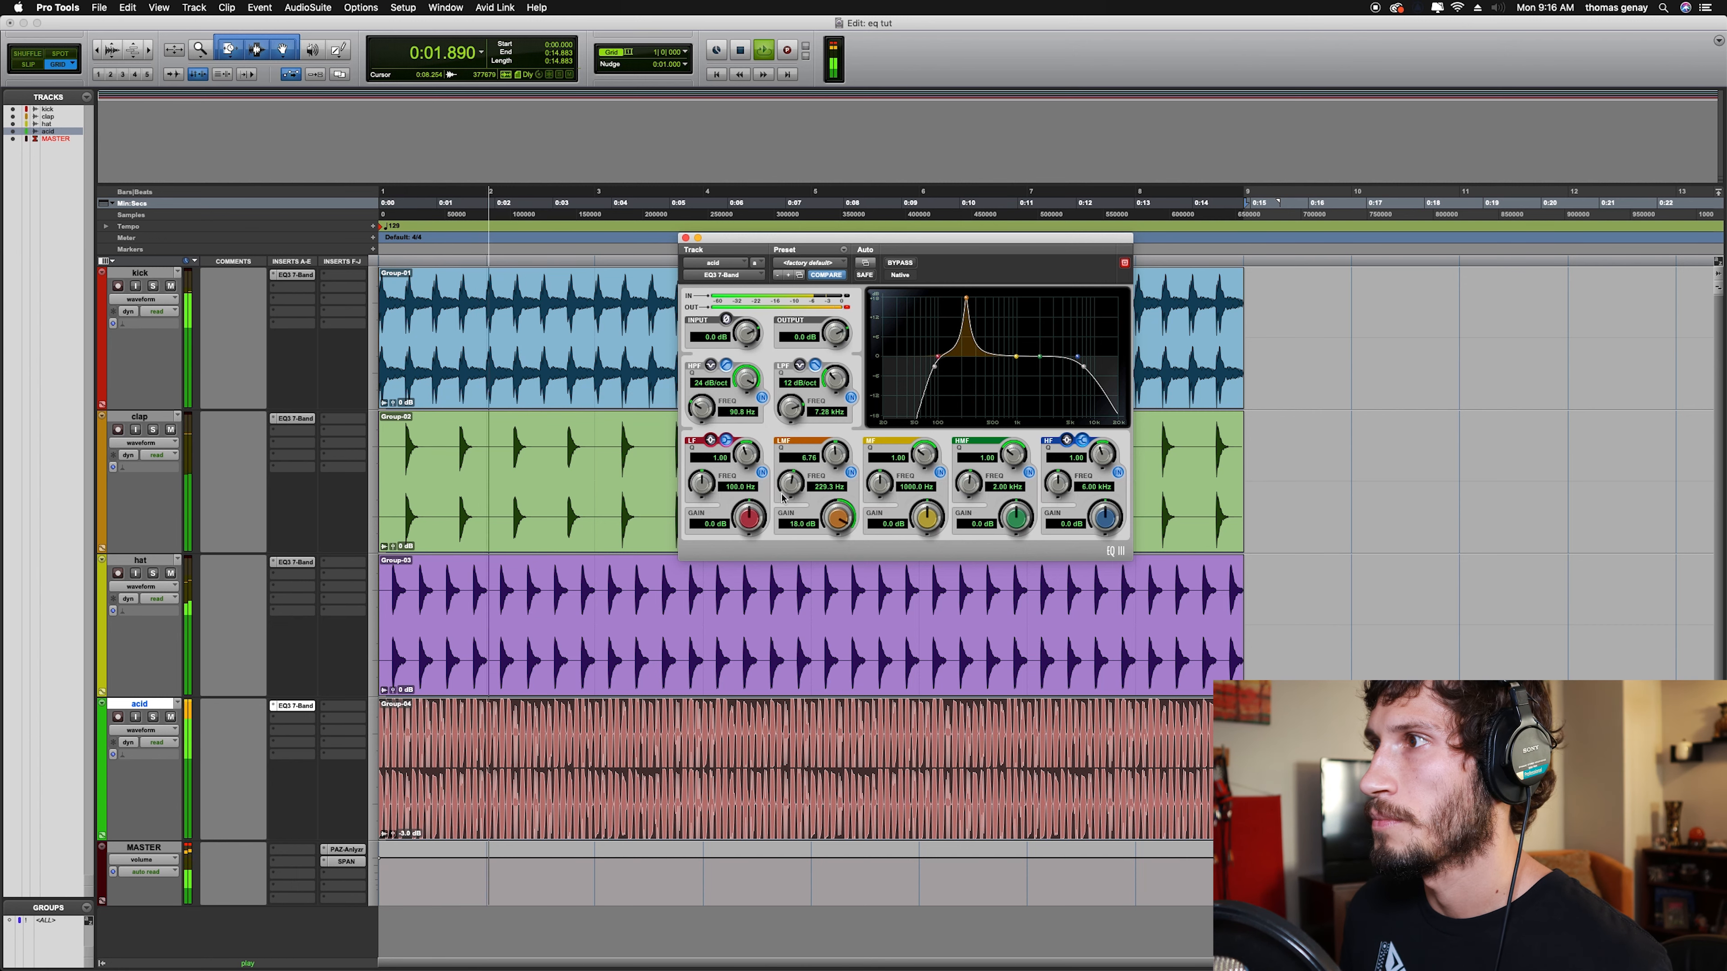
left_click_drag(789, 490, 777, 597)
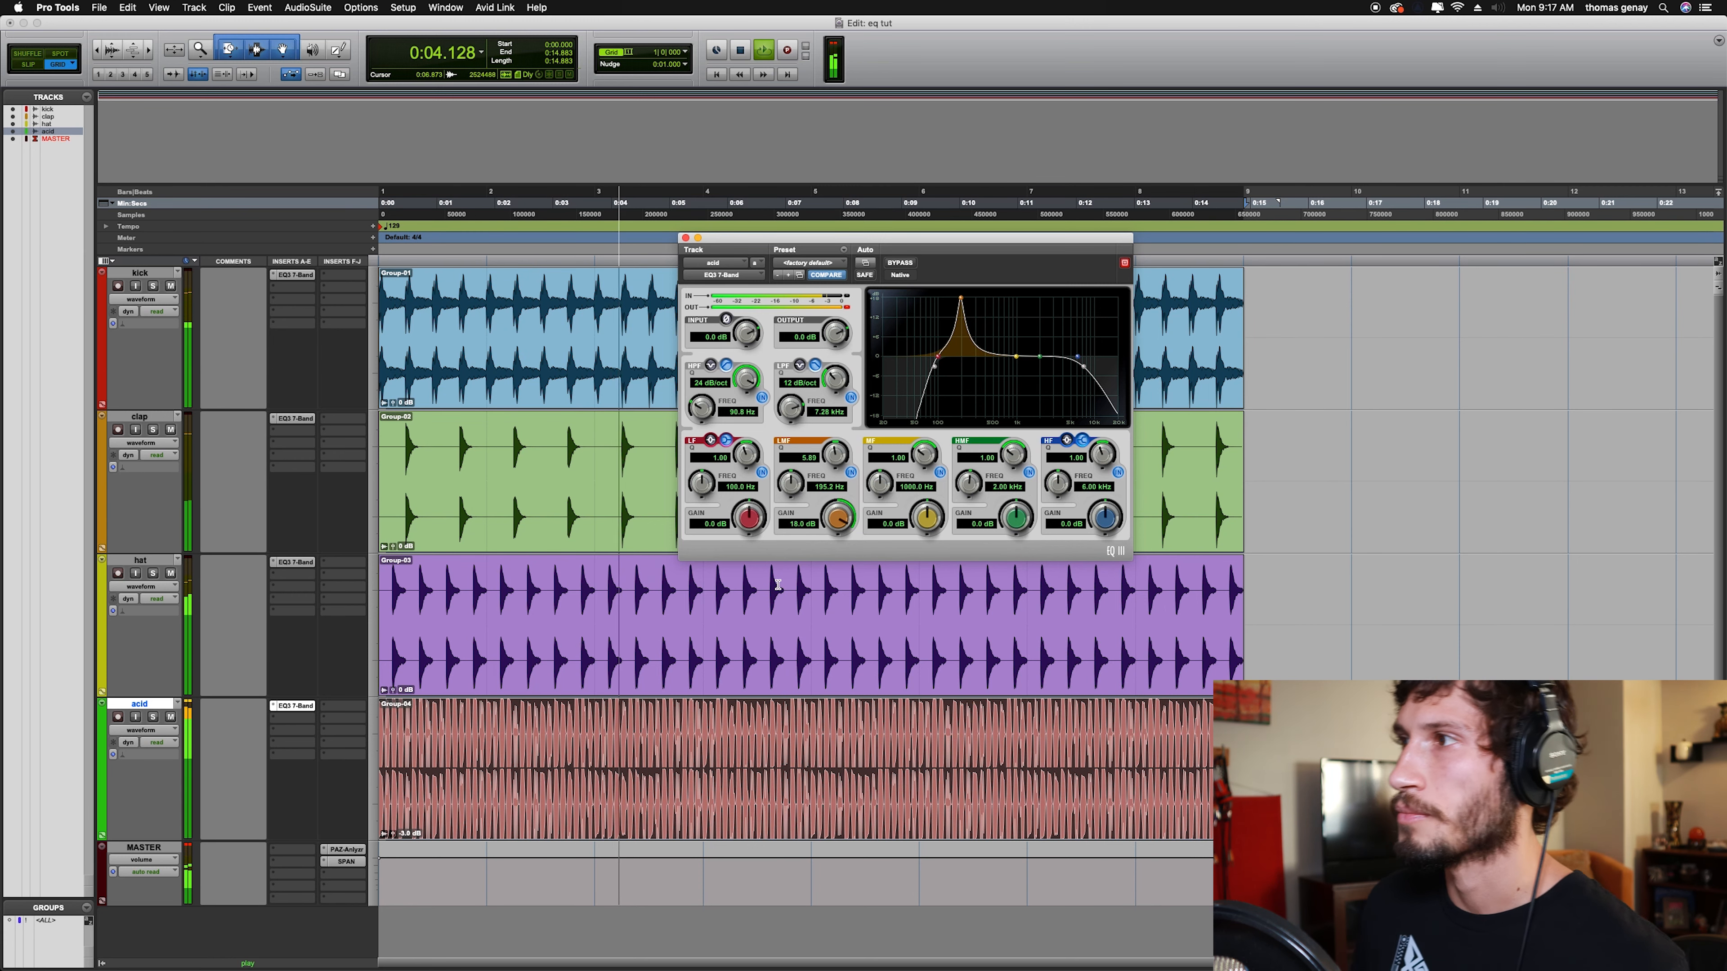
key("space")
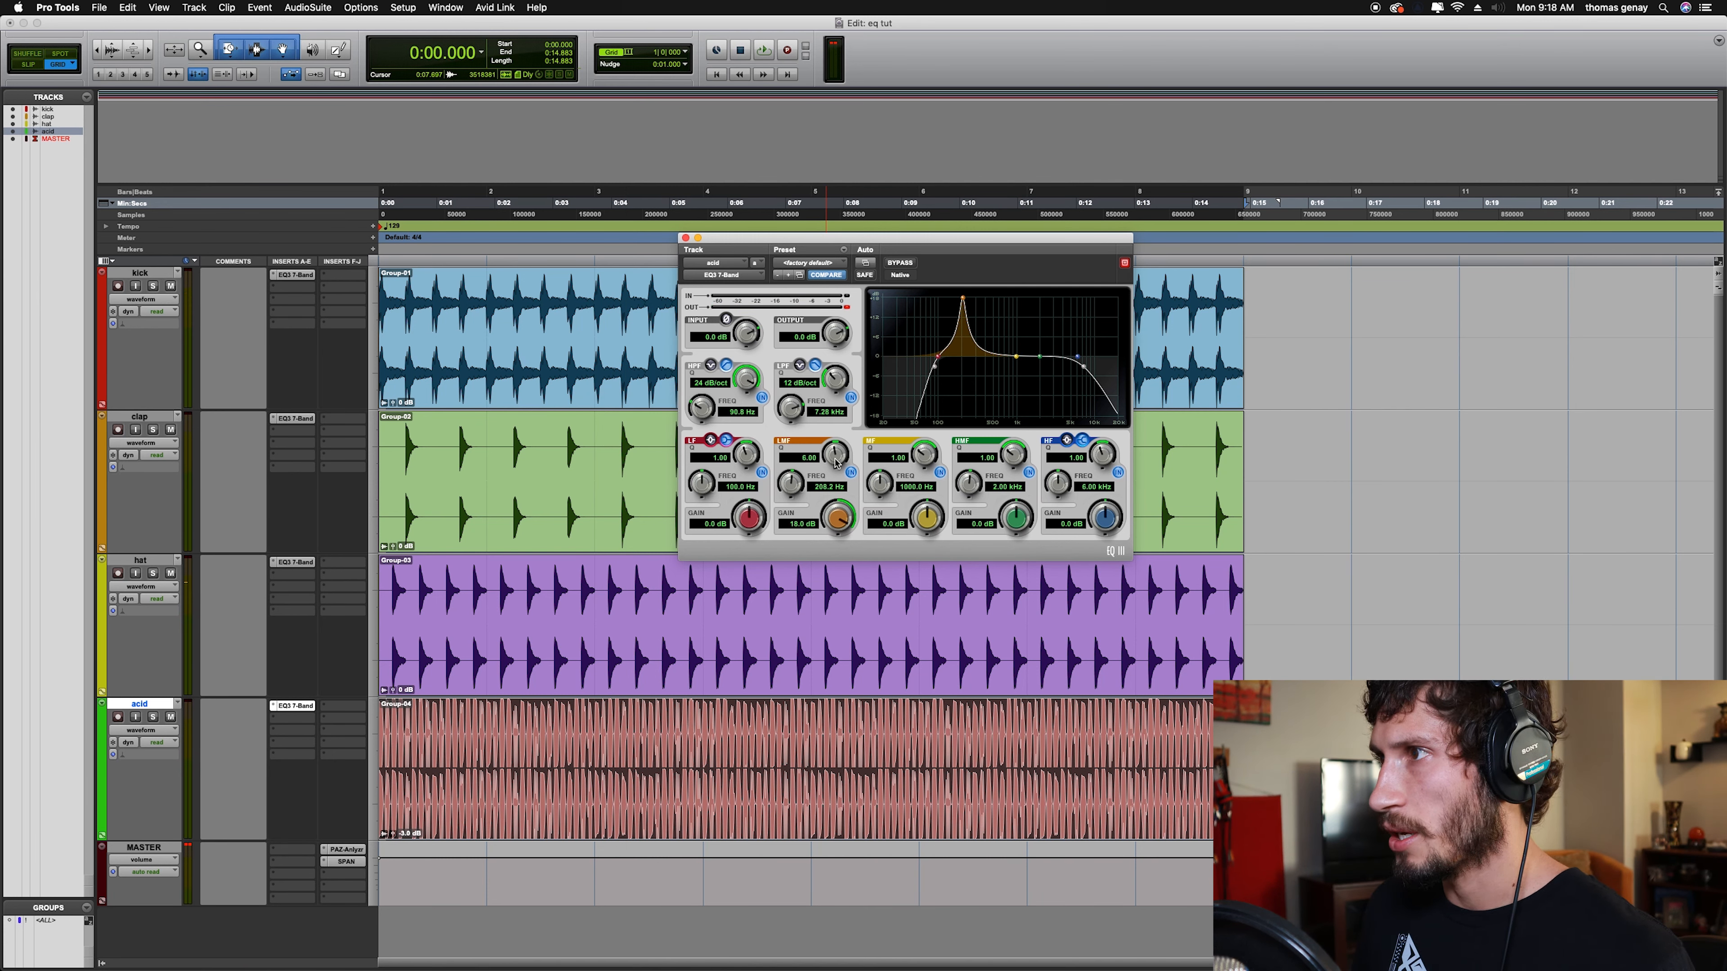
Widen the acid EQ's low-mid band to a Q of about 4.65 and turn its boost into a cut of about 3.1 dB
left_click_drag(838, 462, 838, 474)
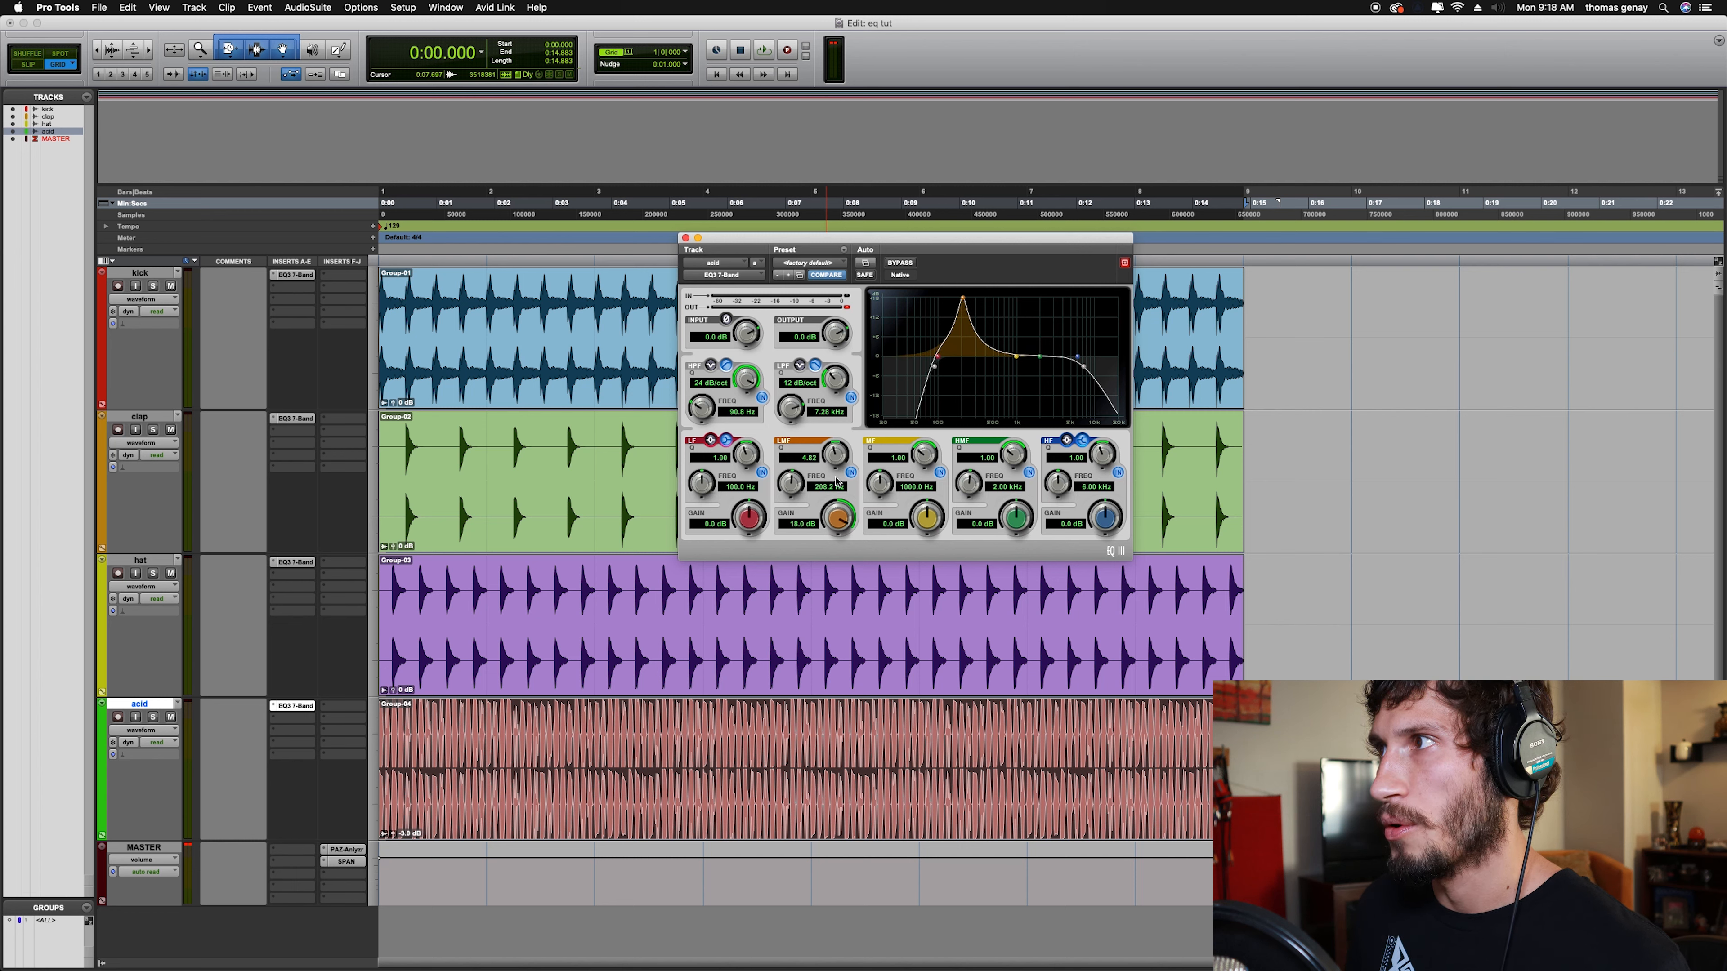
left_click_drag(842, 520, 842, 592)
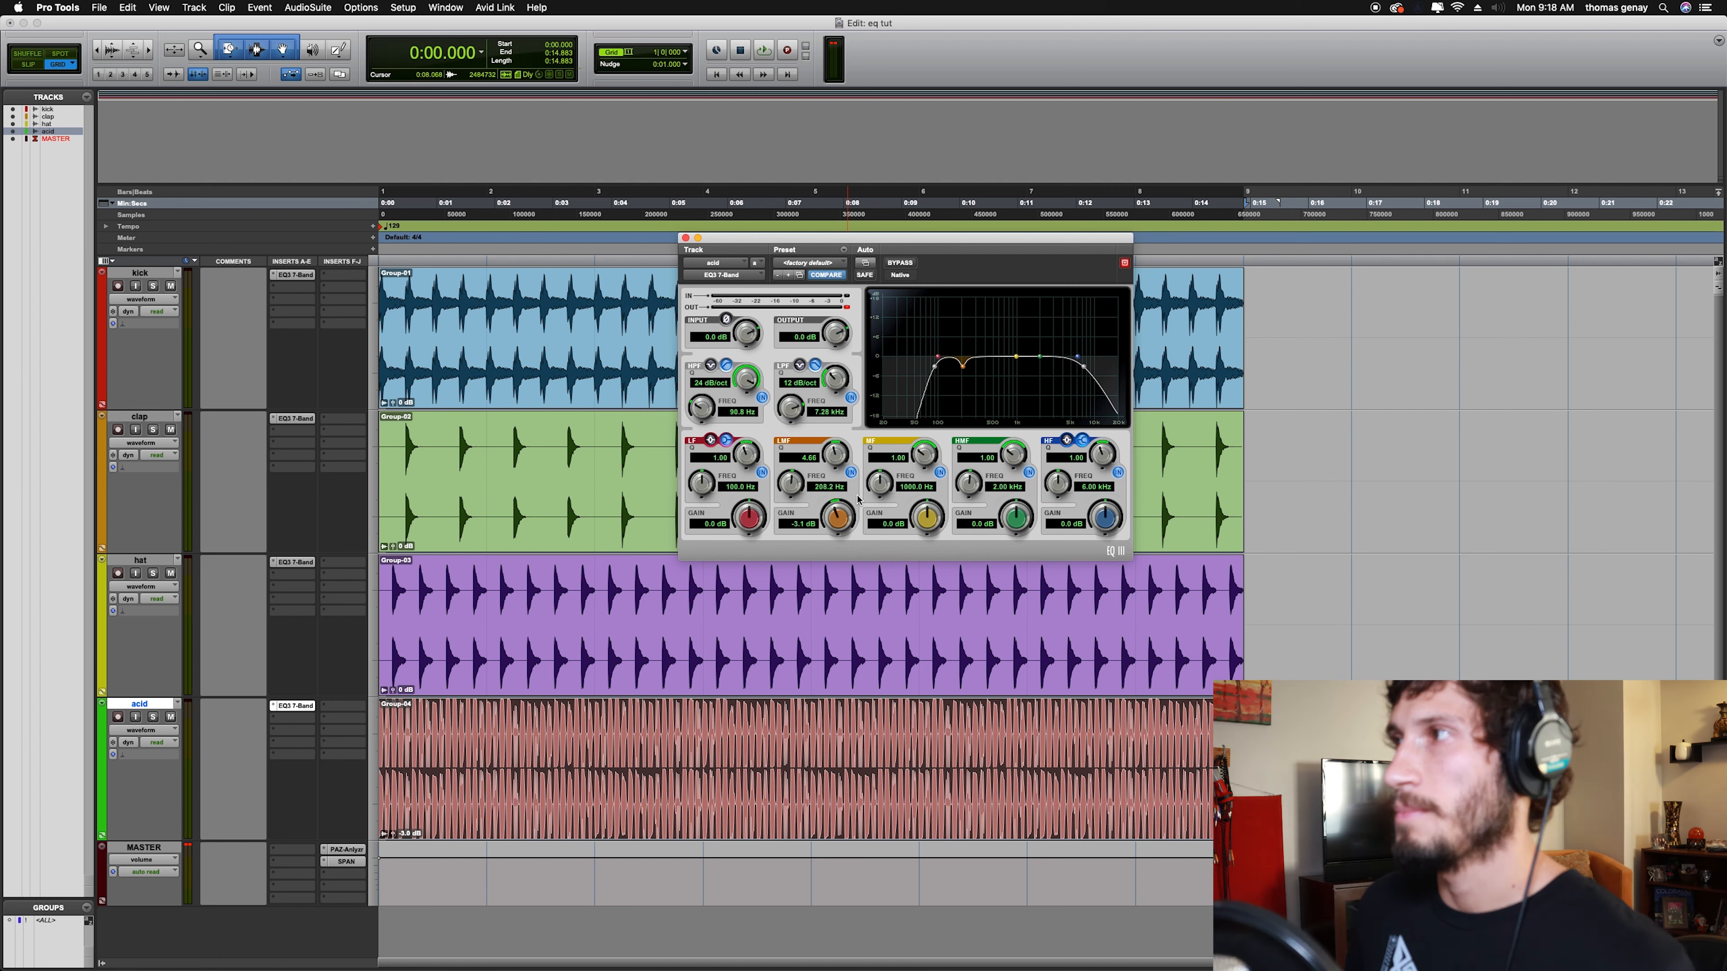
Play the mix and compare it with the acid EQ's low-mid cut switched on and off
key("space")
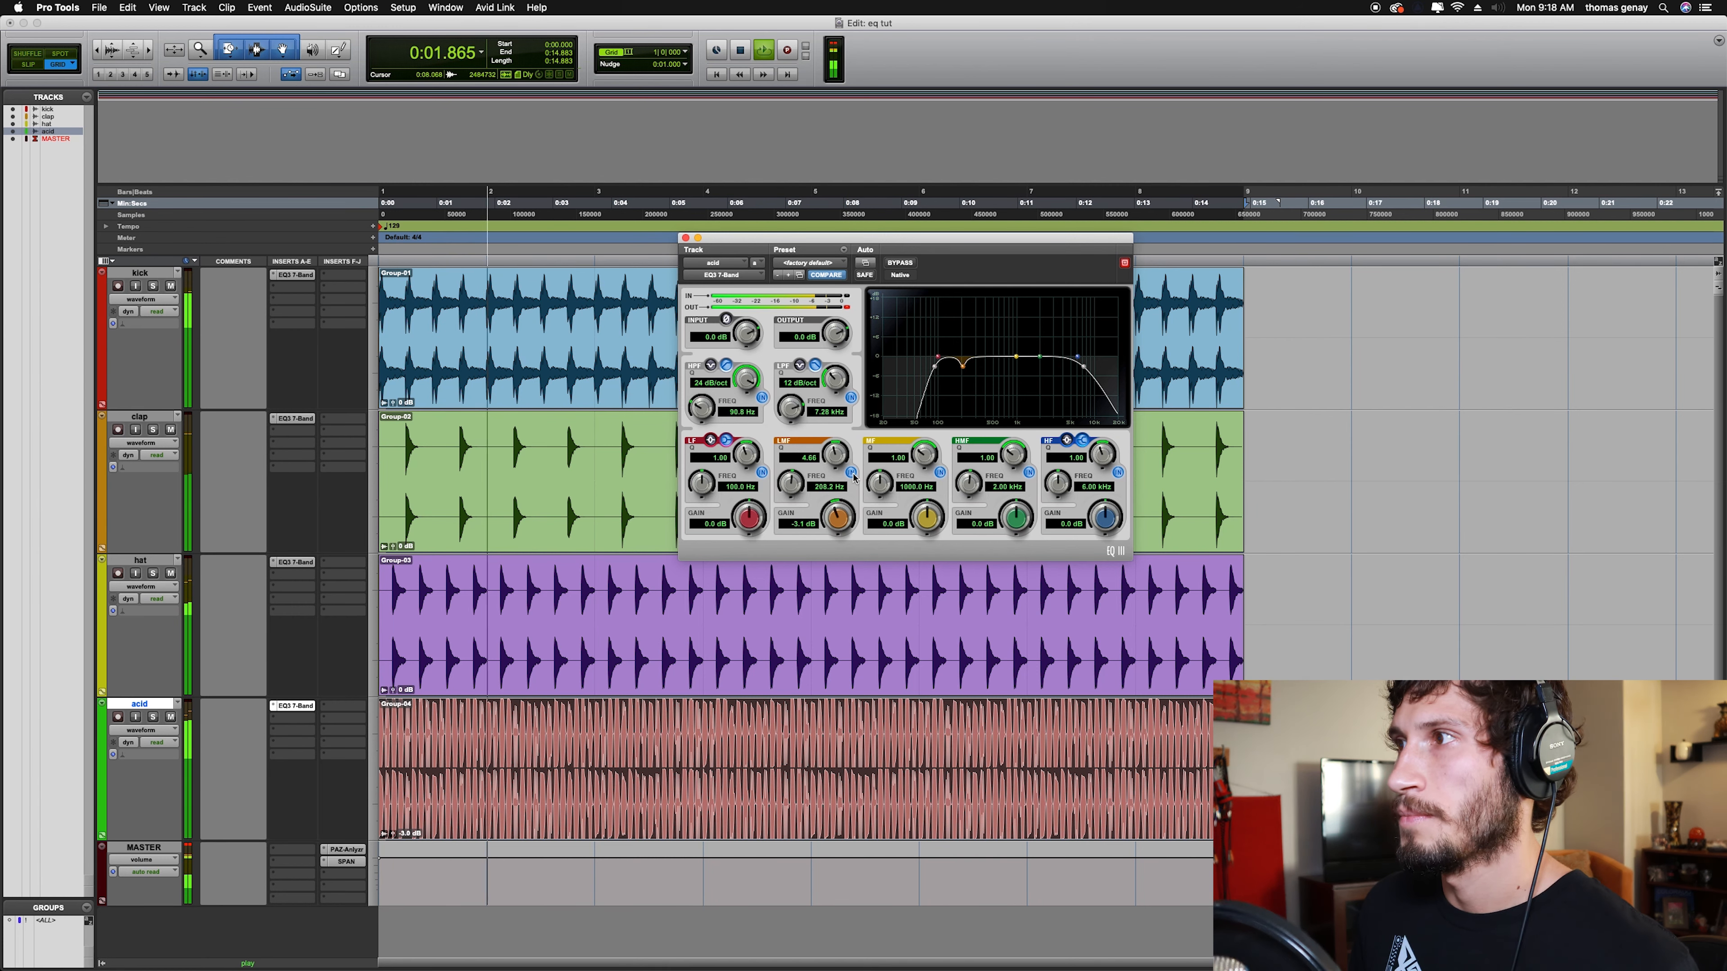
left_click(852, 472)
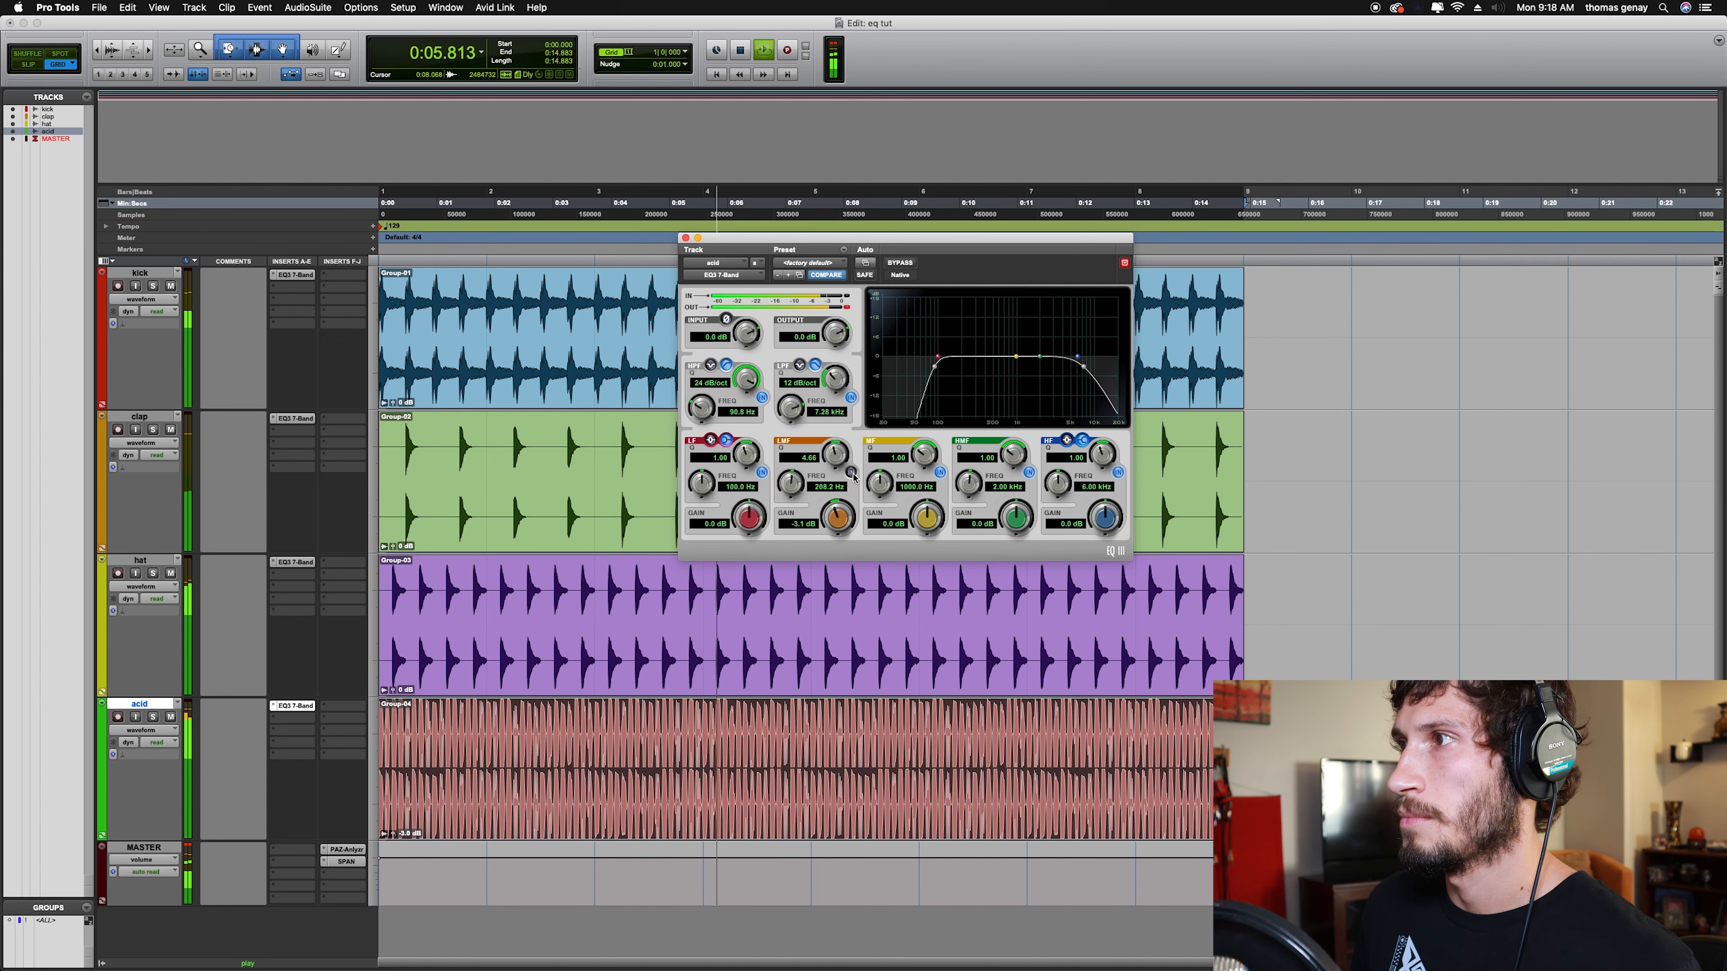
key("space")
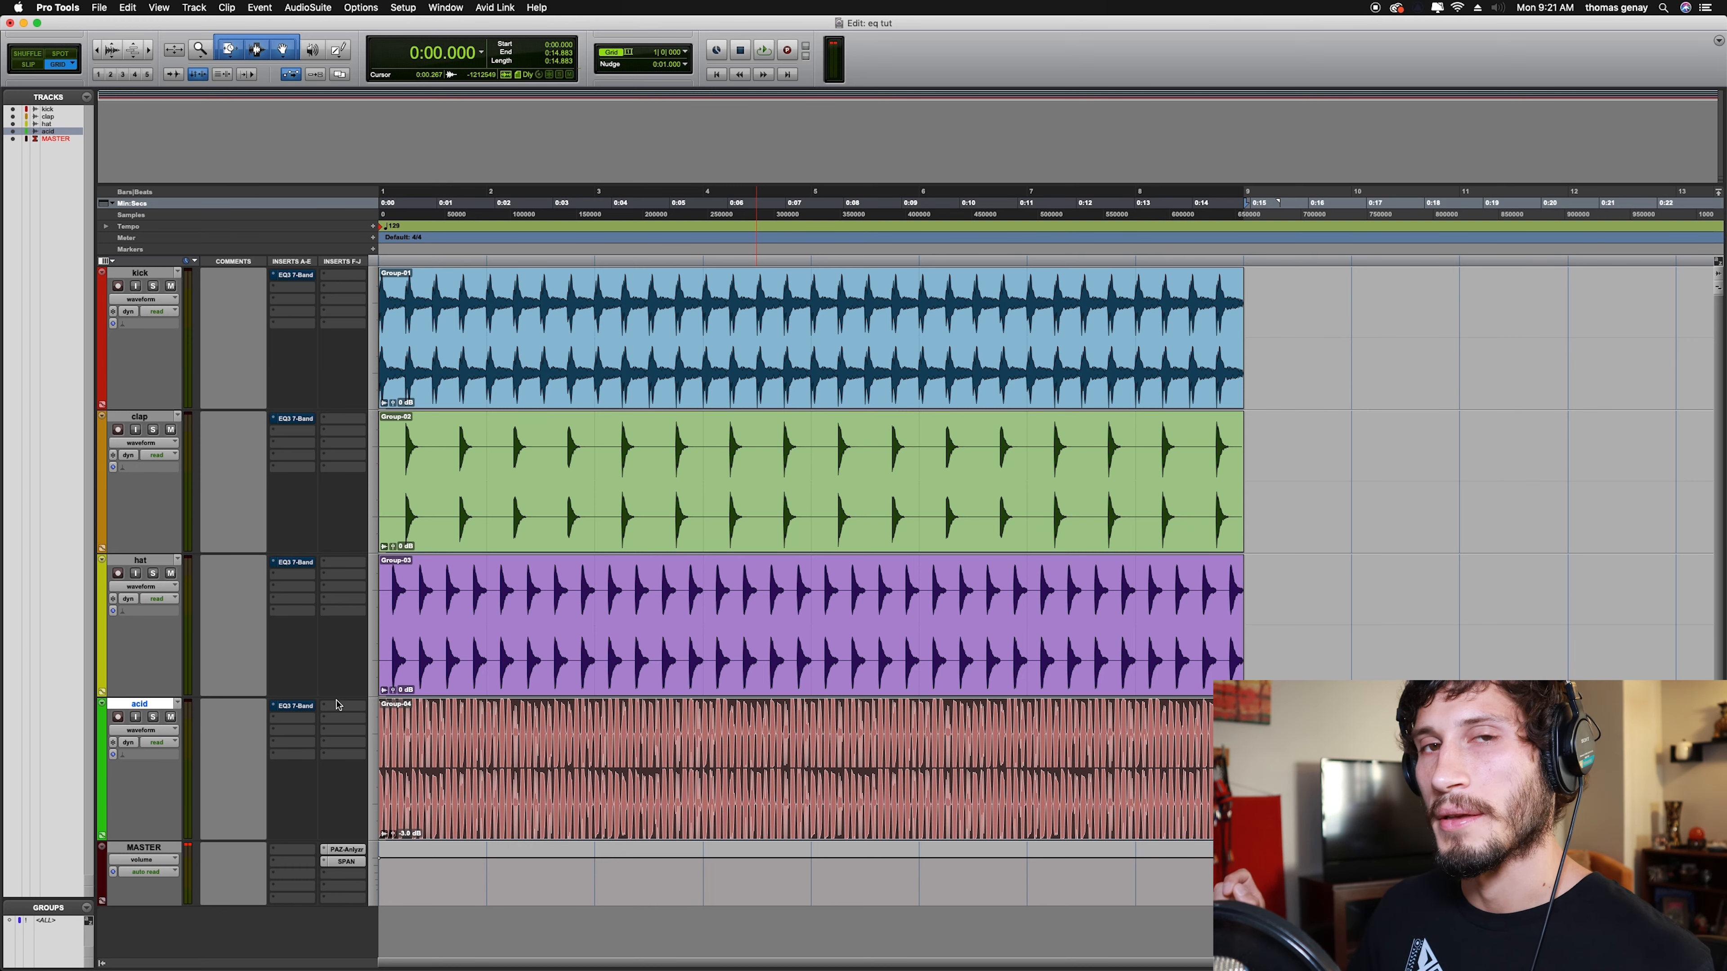
Play the full mix and compare it with the EQs on the kick, clap, hat and acid tracks bypassed and active
key("space")
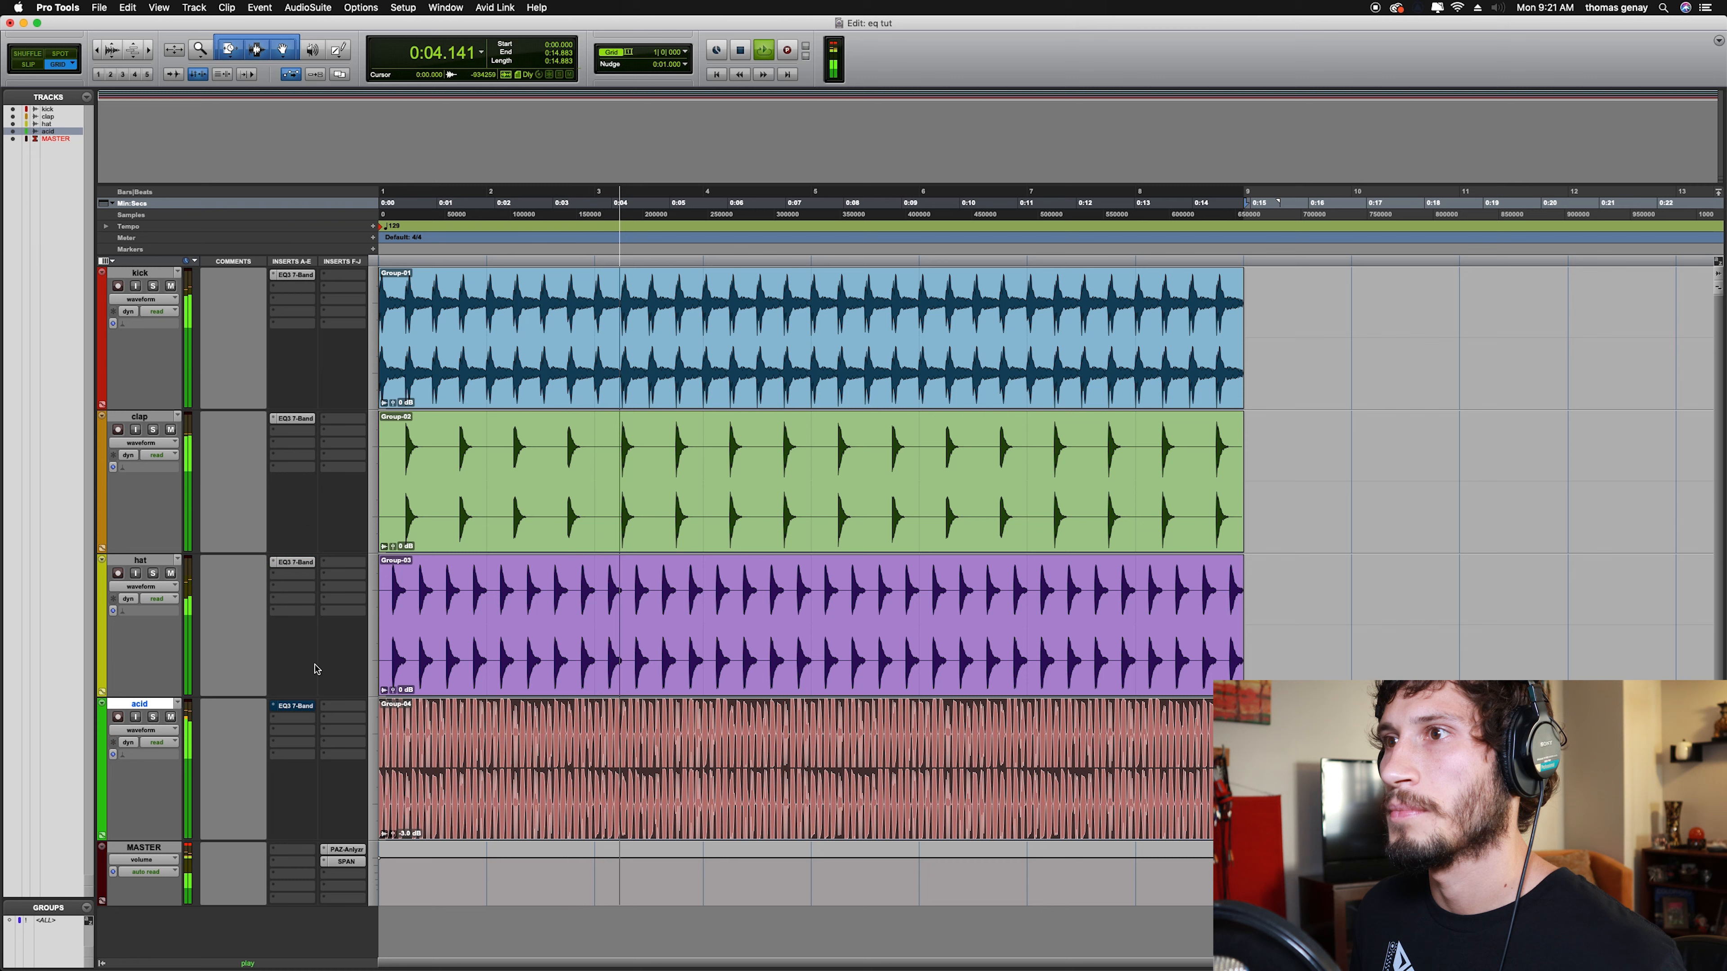
left_click(292, 706, "super")
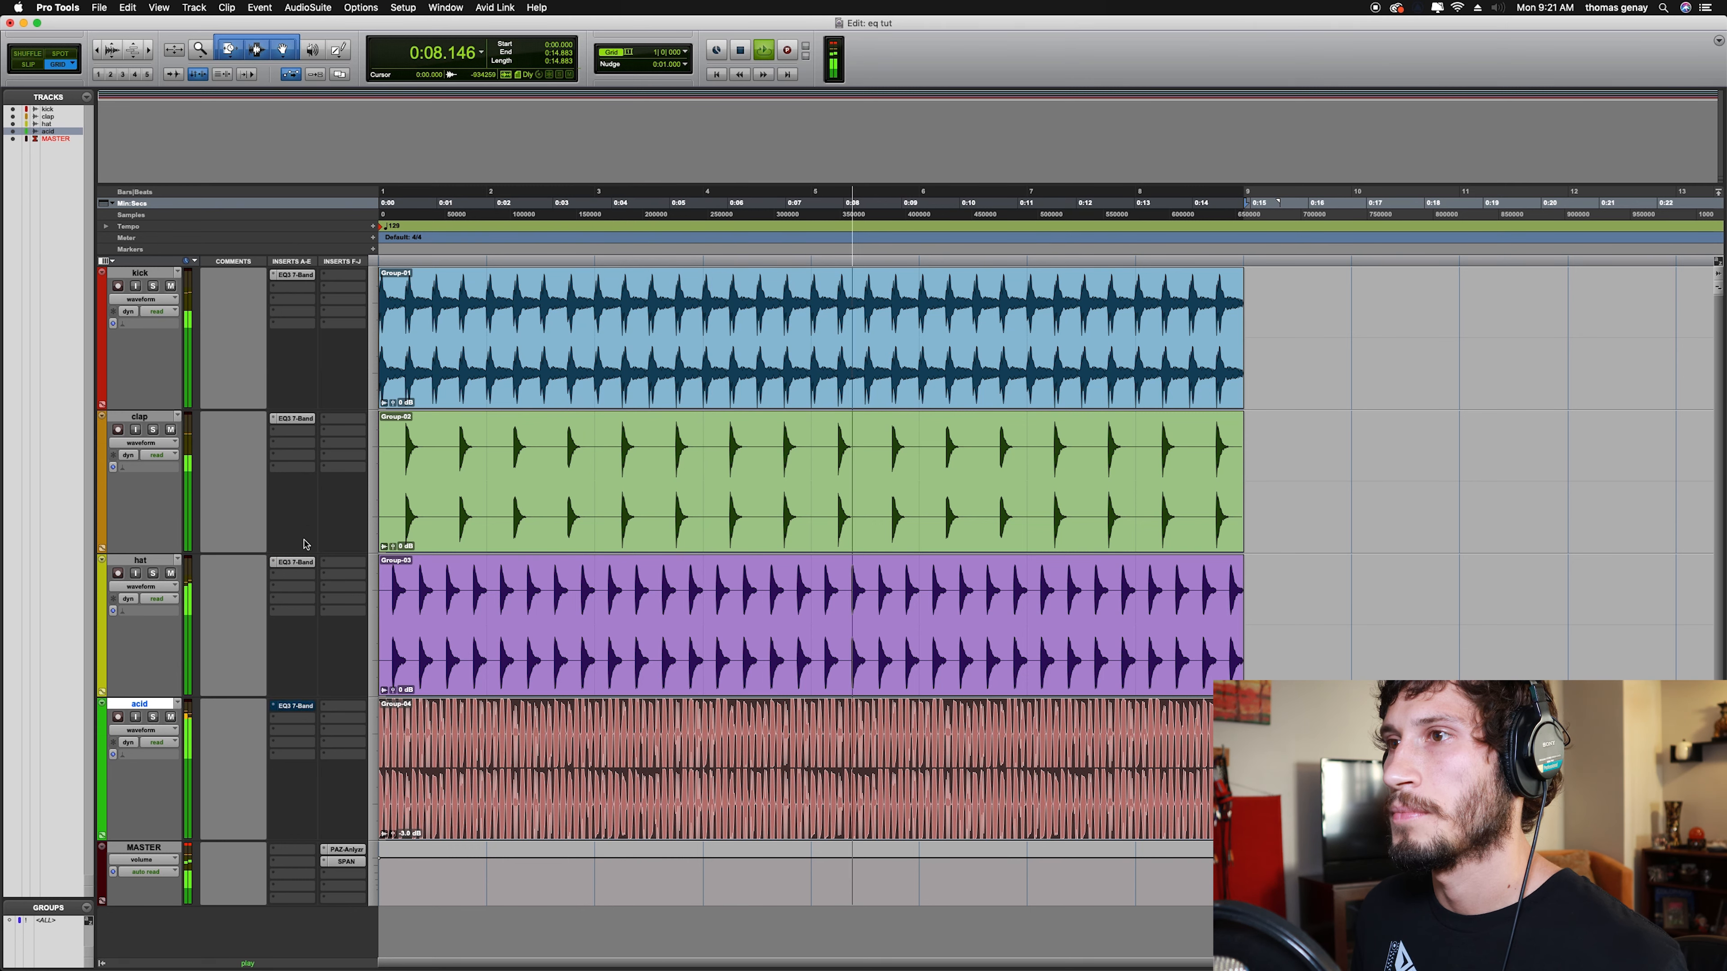
left_click(292, 562, "super")
left_click(293, 419, "super")
left_click(294, 274, "super")
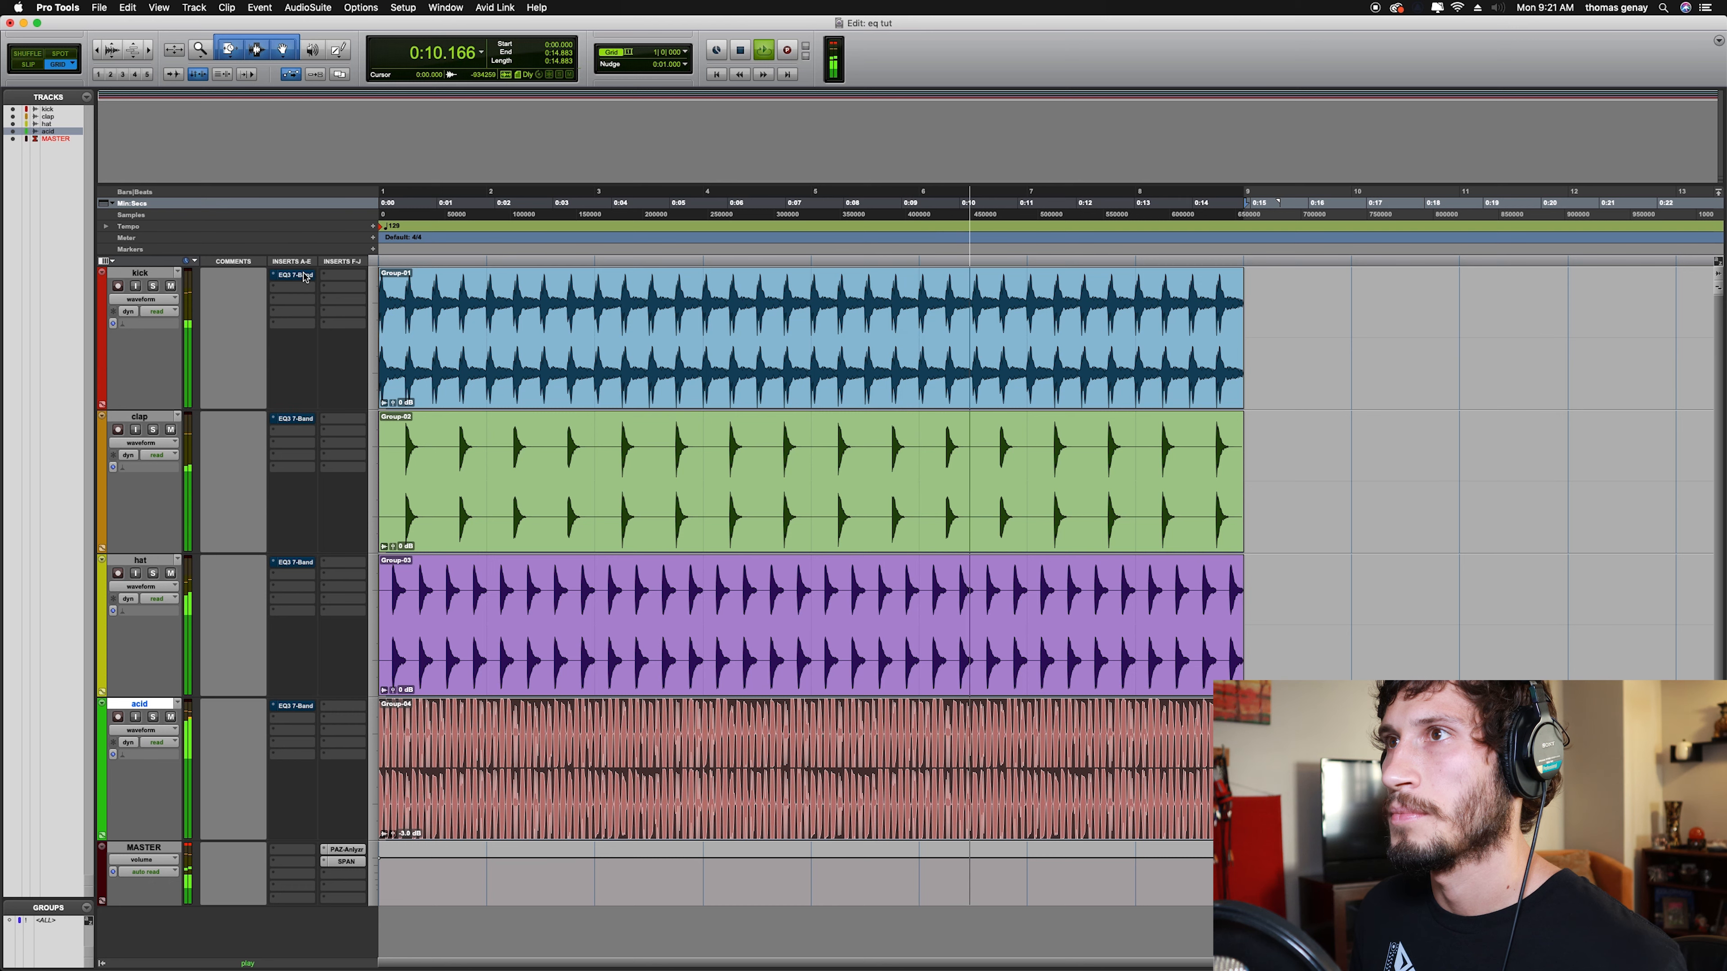
left_click(294, 275, "super")
left_click(292, 418, "super")
left_click(292, 561, "super")
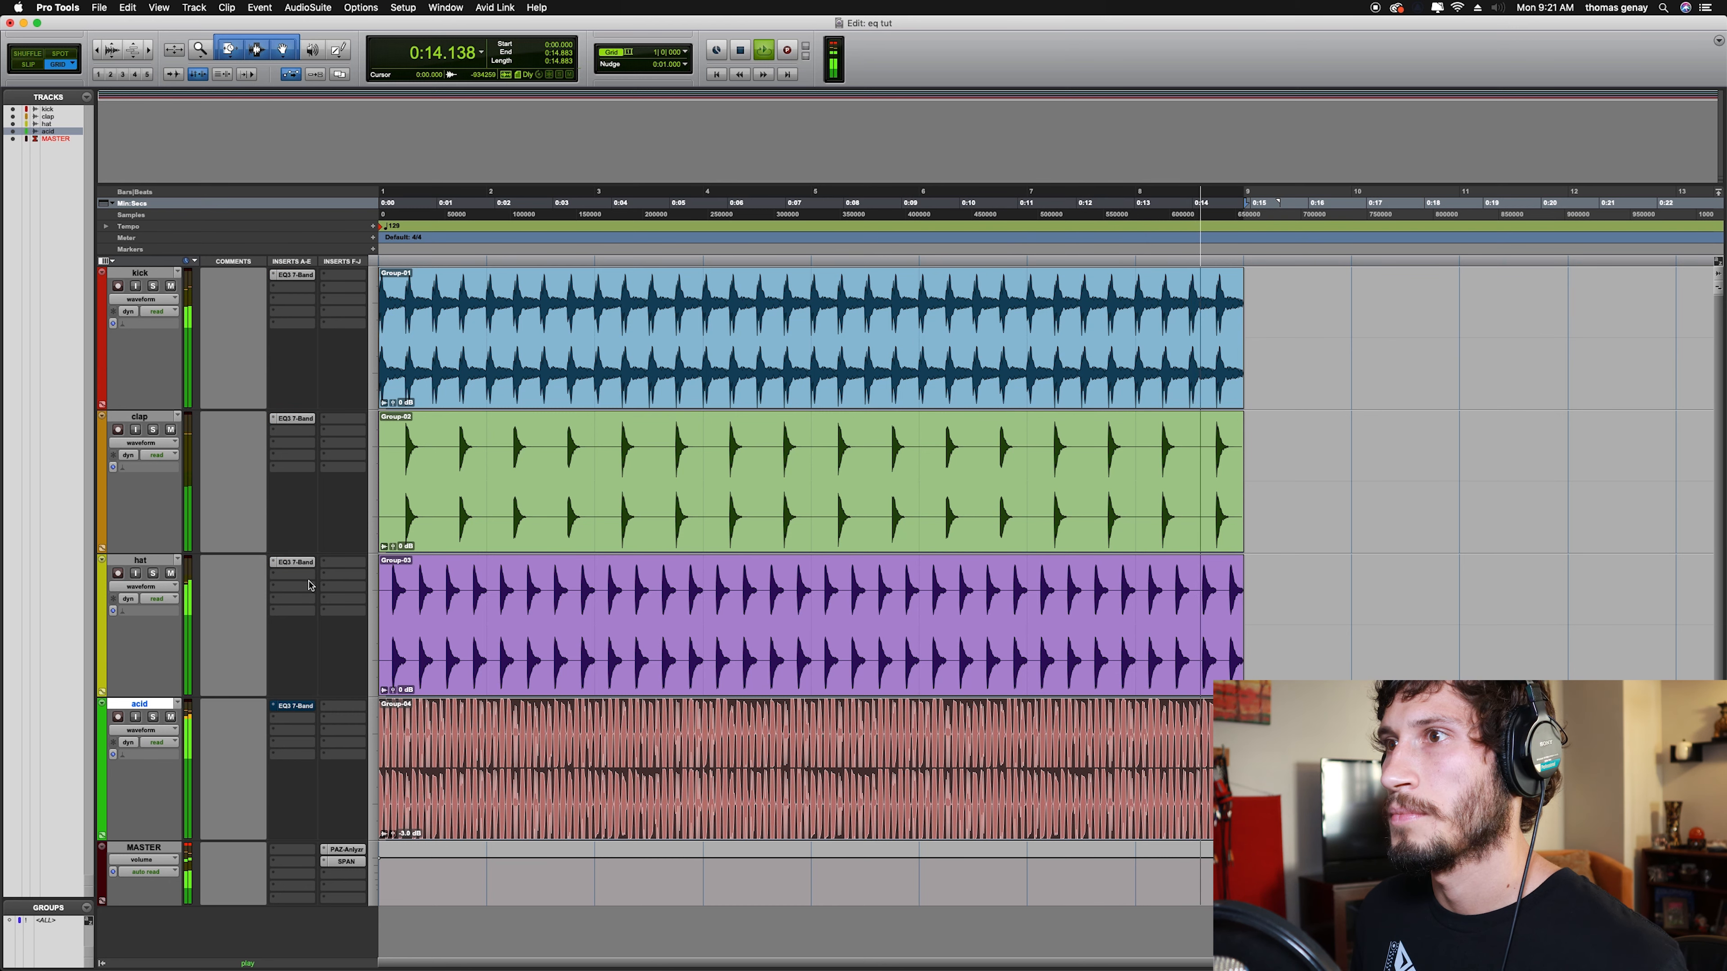
left_click(293, 706, "super")
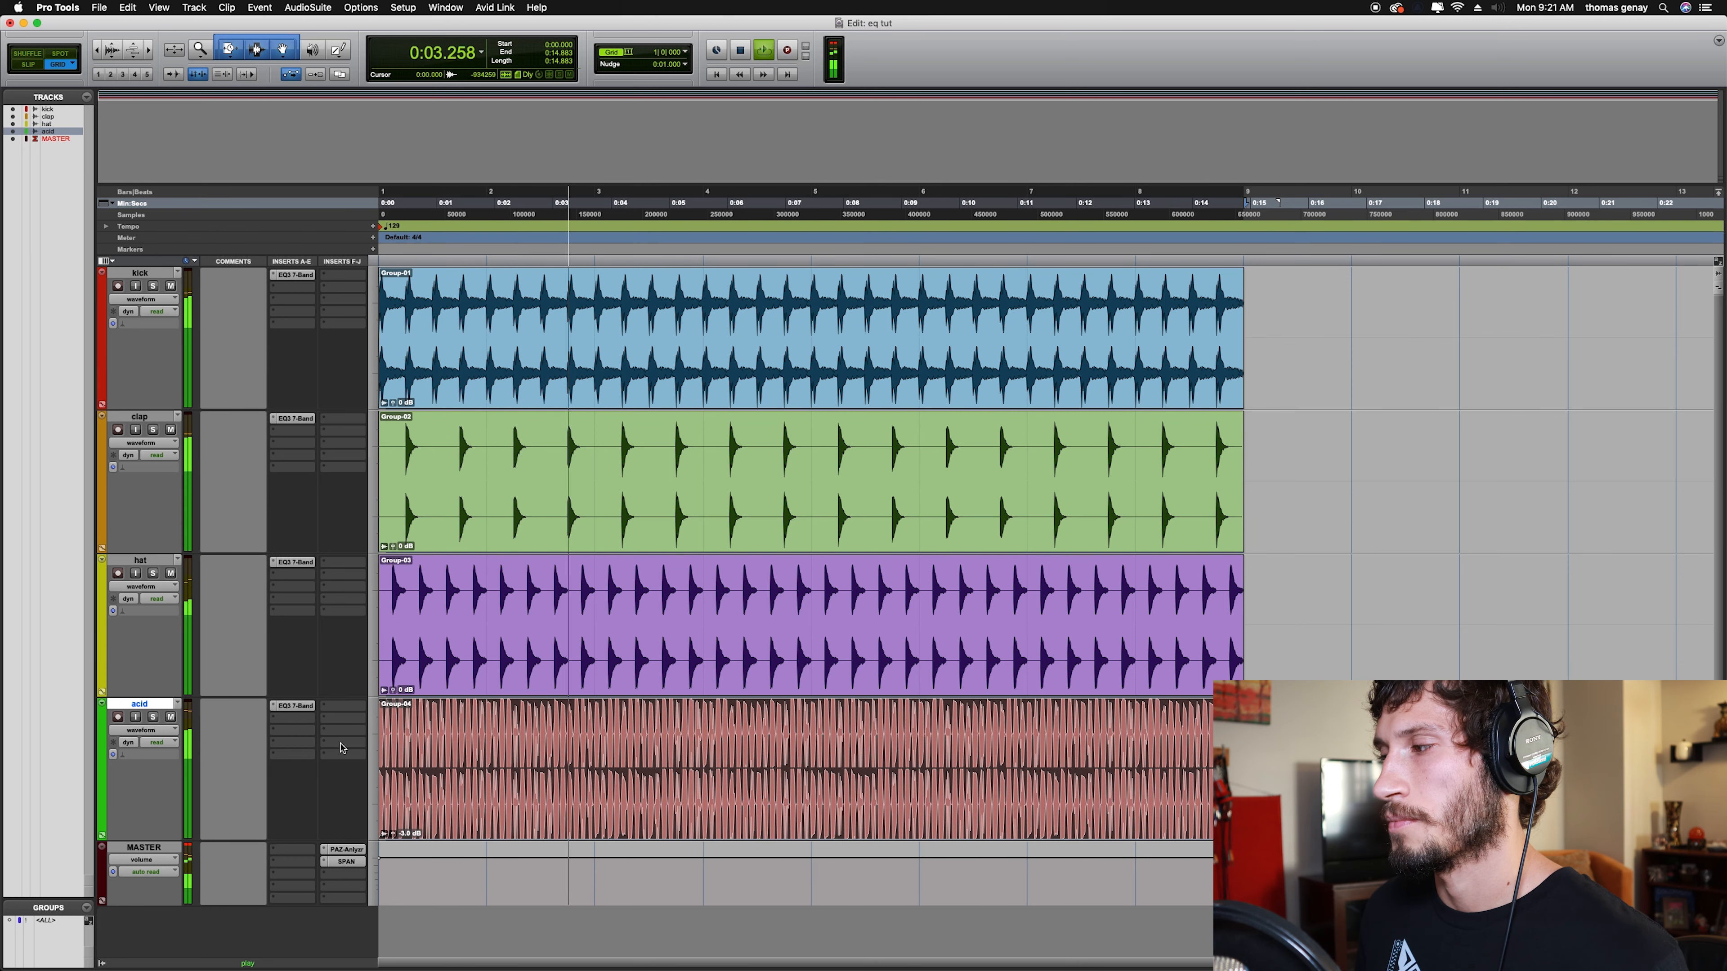
key("space")
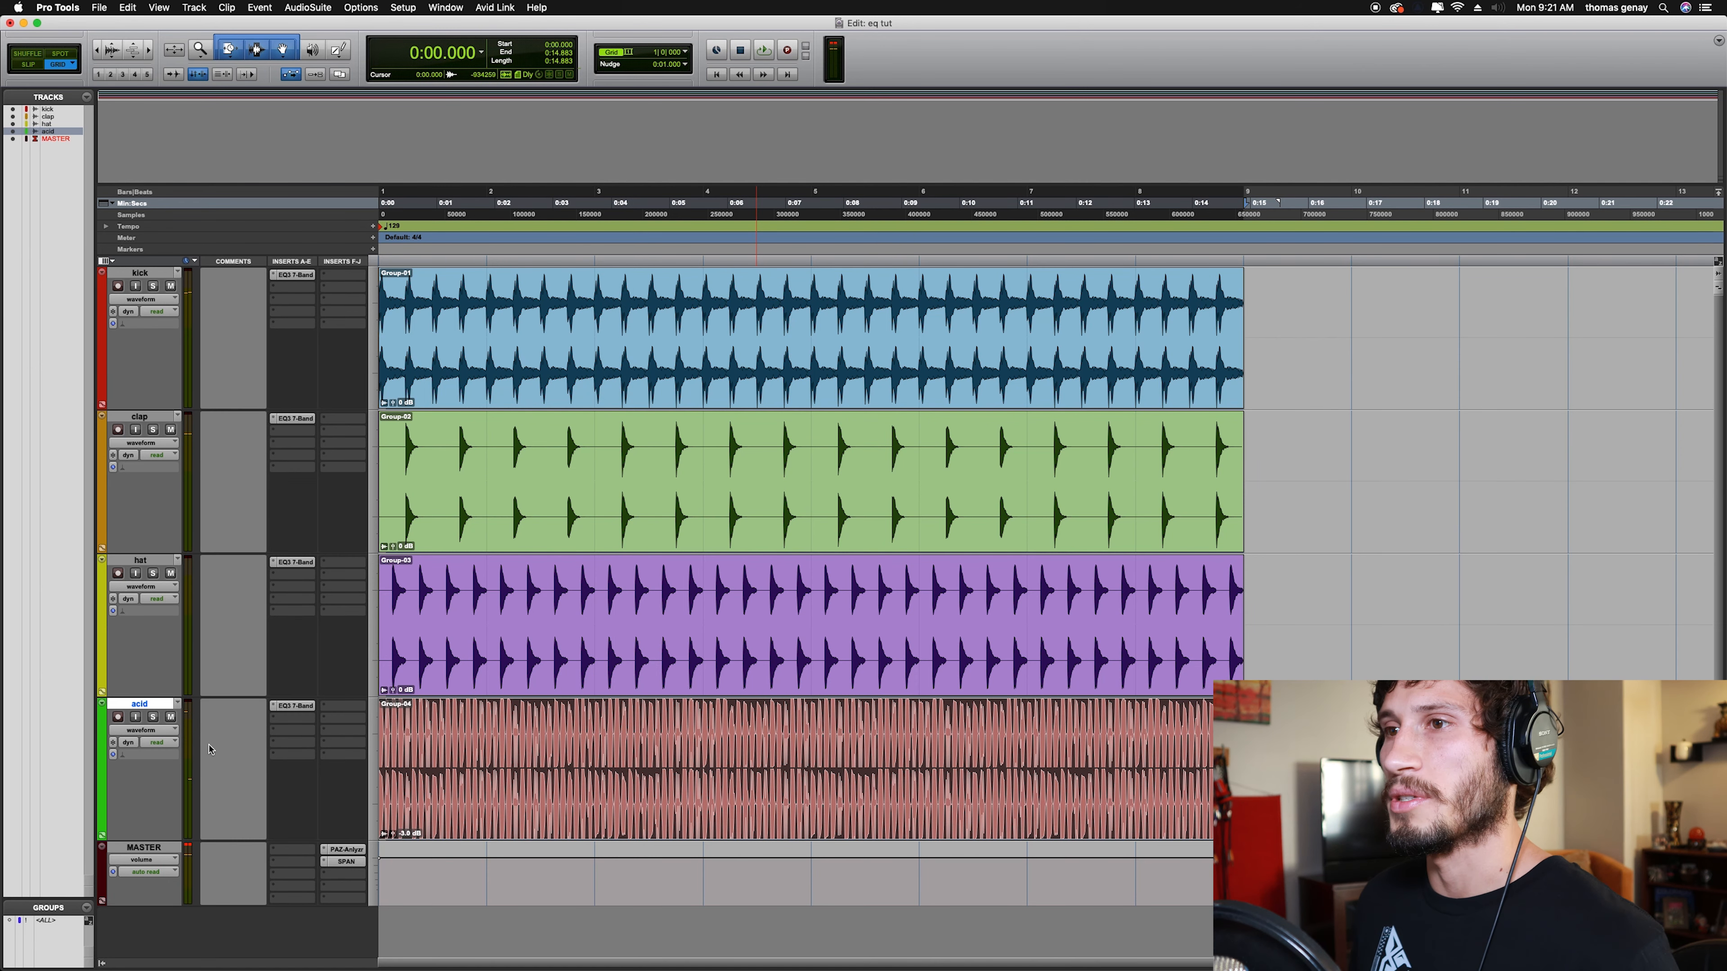
Reopen the acid track's EQ to review its filter curve and low-mid cut, and close the plug-in window
left_click(292, 705)
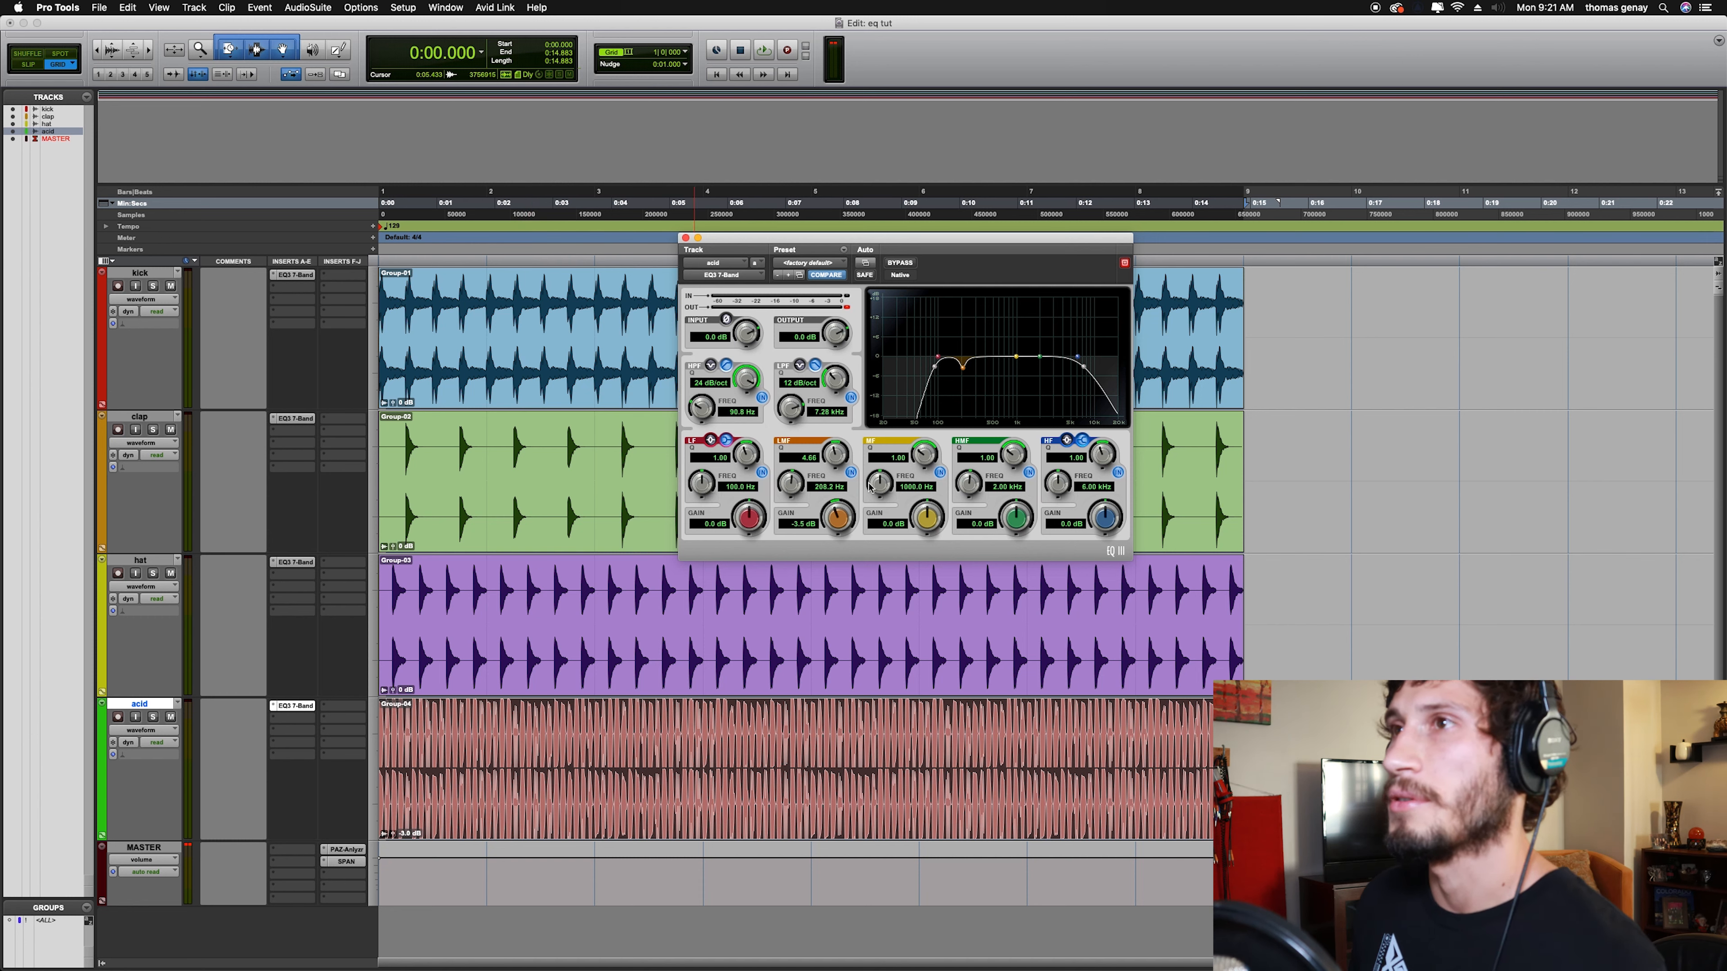
left_click_drag(789, 240, 817, 331)
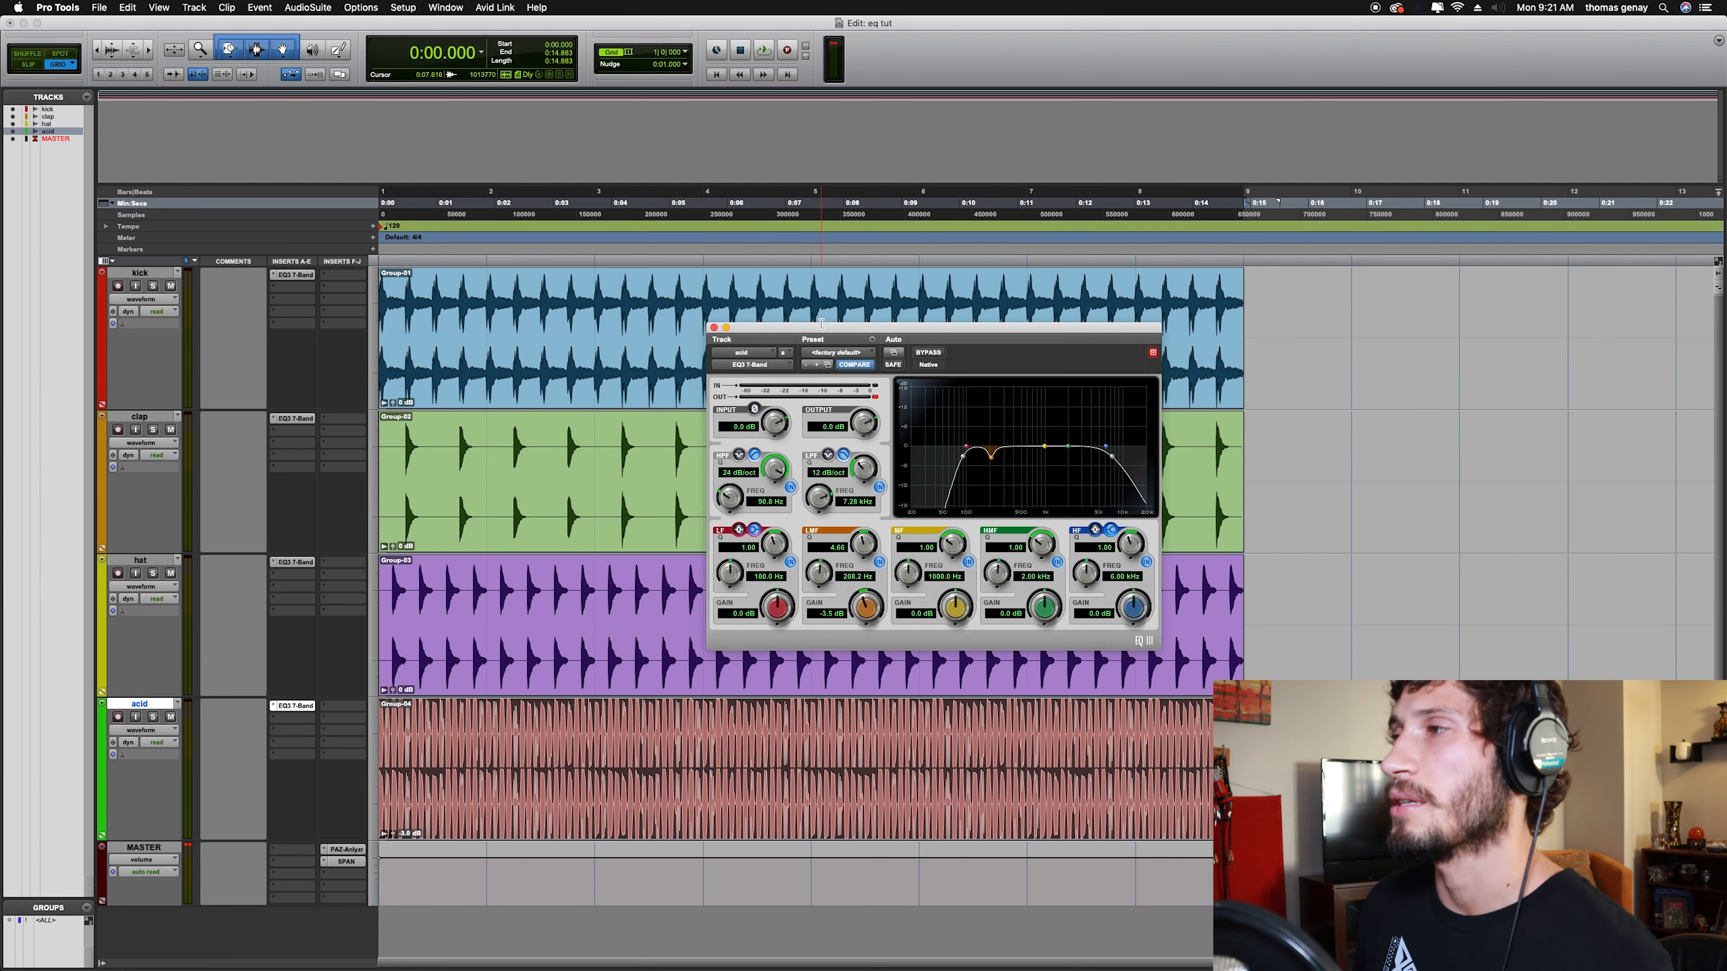
left_click(714, 328)
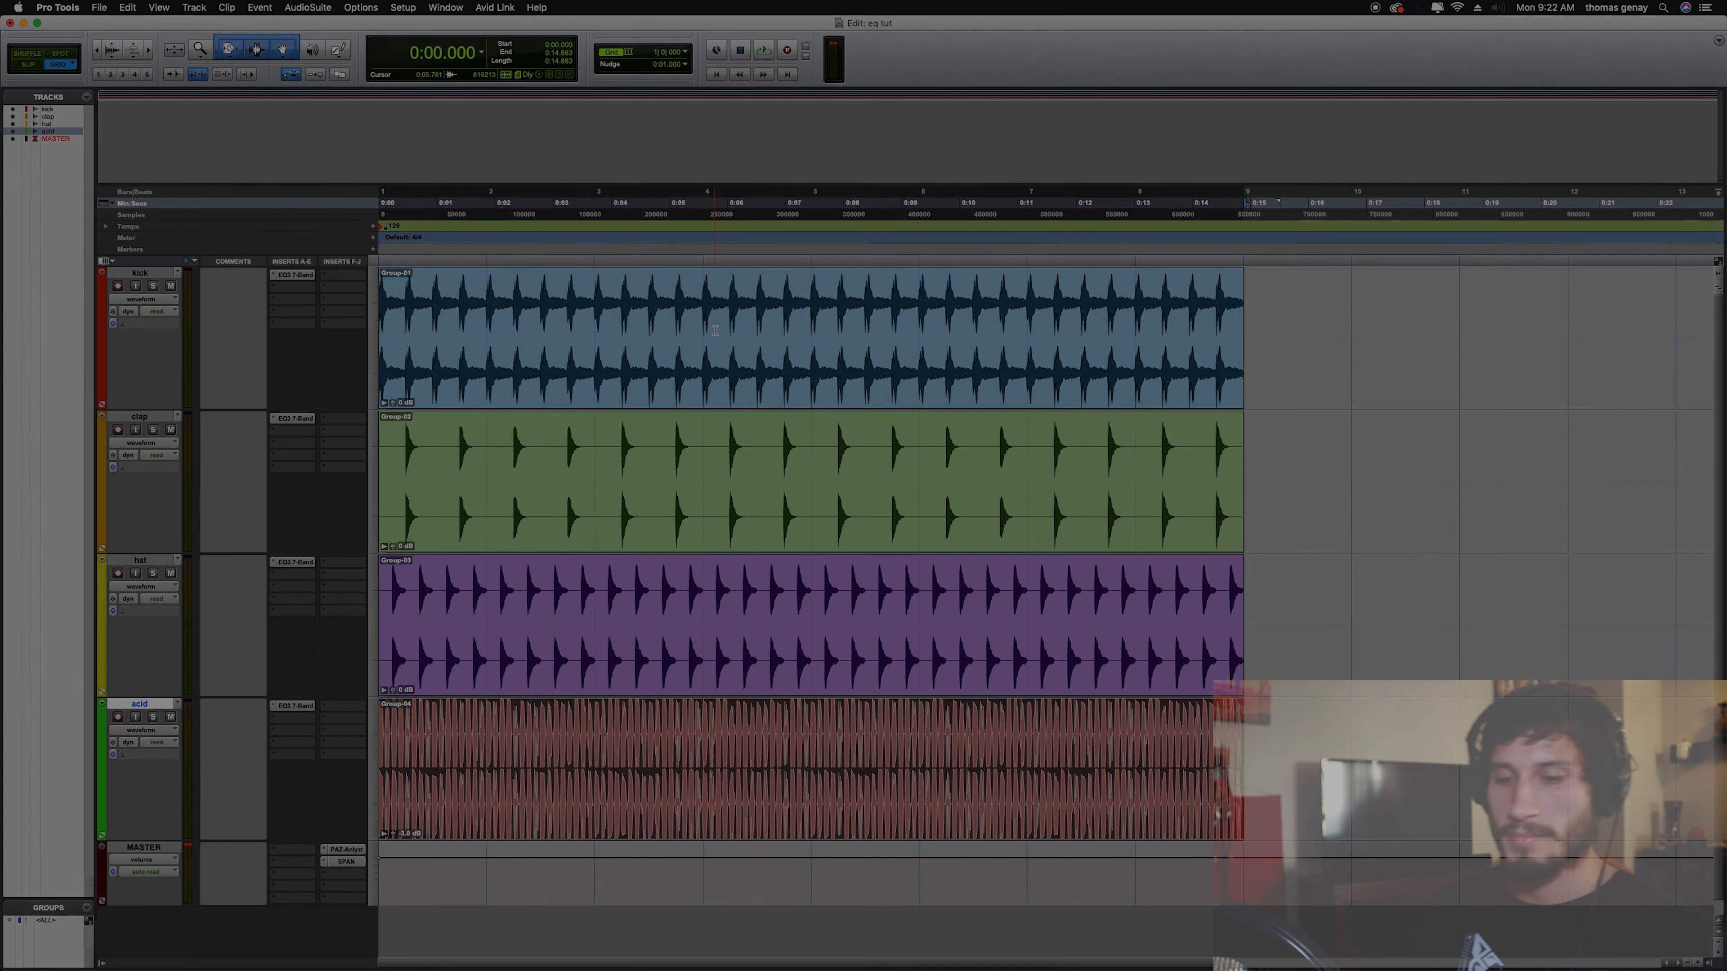